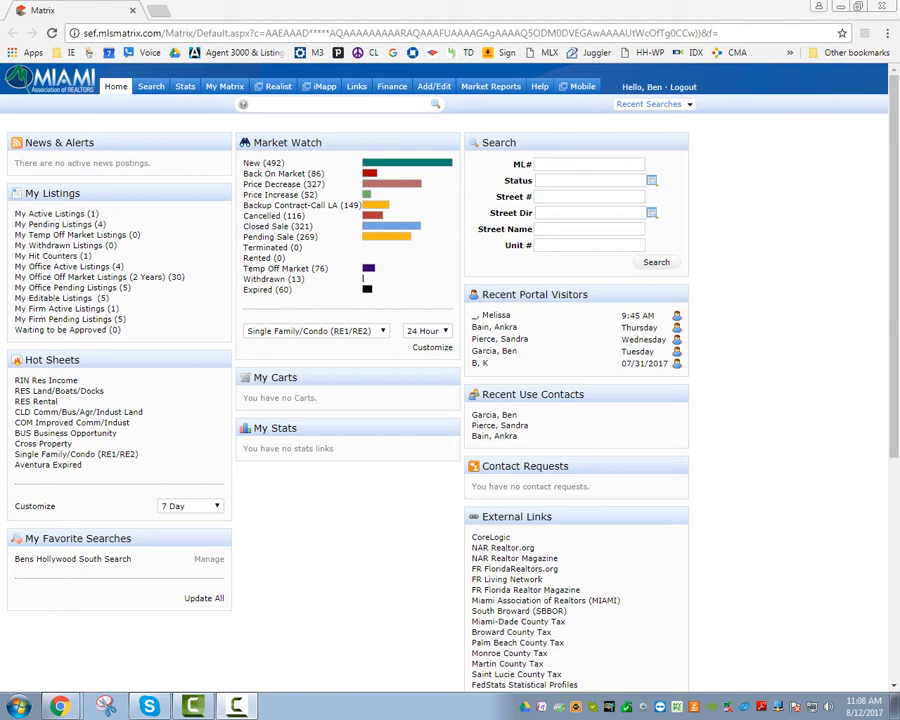
Open the RNT Res Rental search form, which starts at 1853 matches, ready to enter a price.
mouse_move(151, 86)
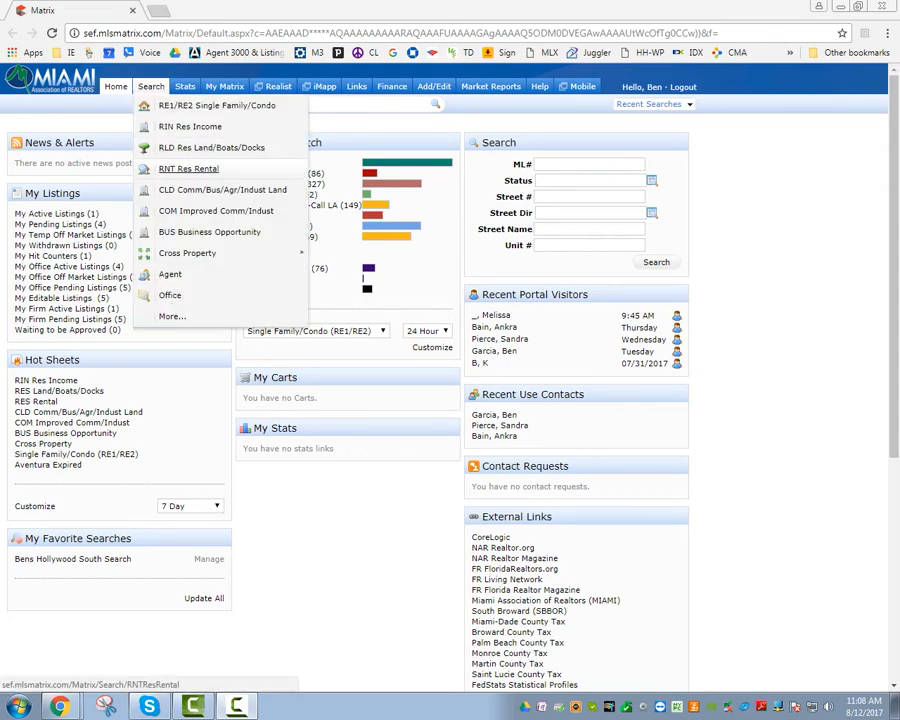
click(188, 169)
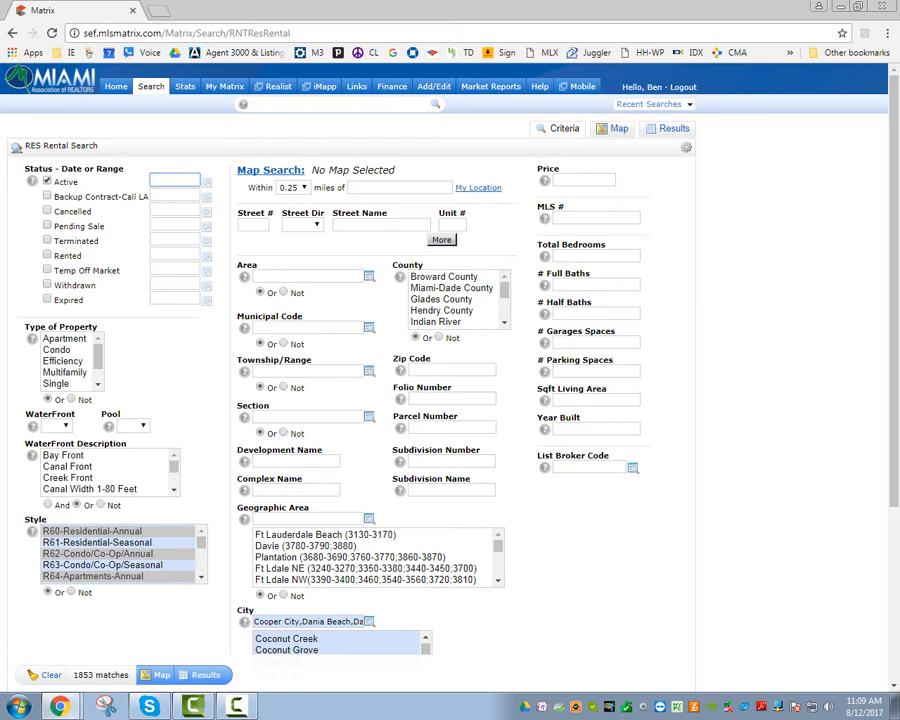
click(584, 180)
Enter a price range of 1300-1600 in the Price criterion.
text(1600)
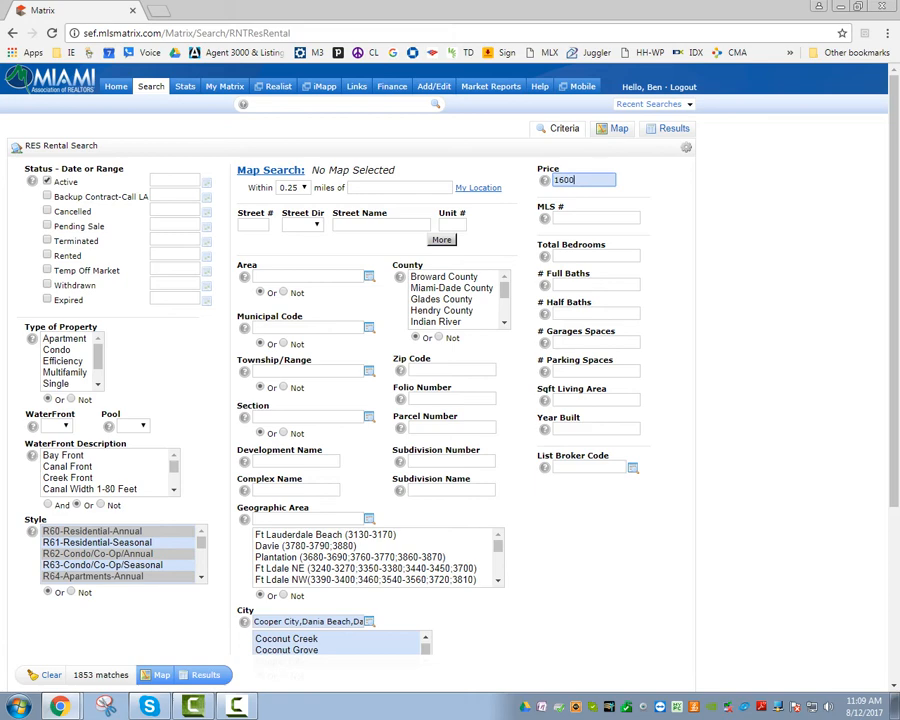
text(-)
key(BackSpace)
text(+)
key(BackSpace)
key(BackSpace)
key(BackSpace)
key(BackSpace)
text(300-1600)
Require 2 total bedrooms and 1 full bath, narrowing results to 46 matches.
click(590, 256)
text(2)
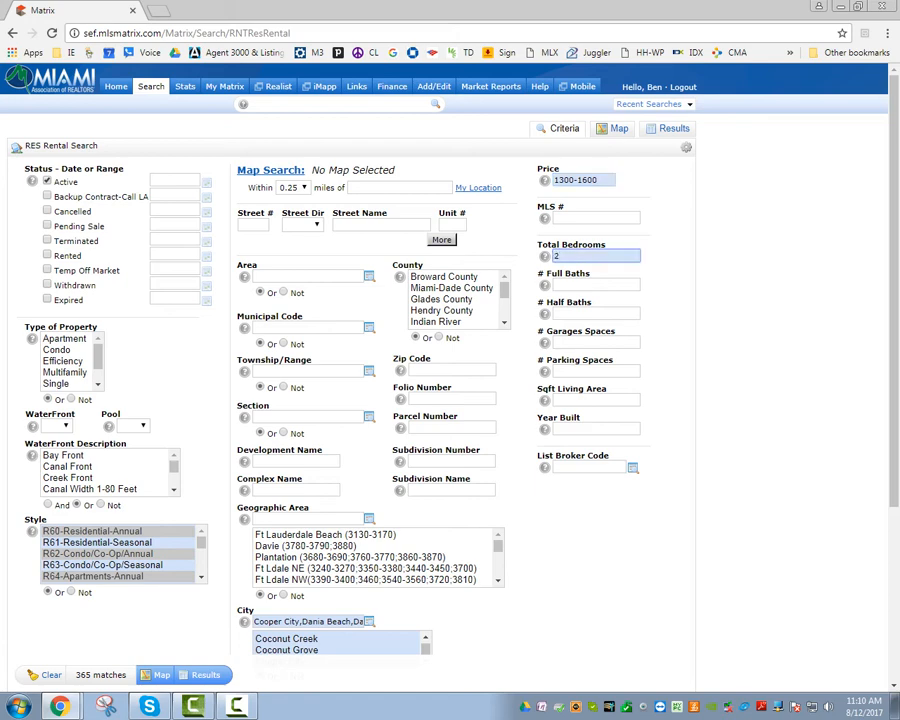
click(205, 675)
click(596, 285)
text(1)
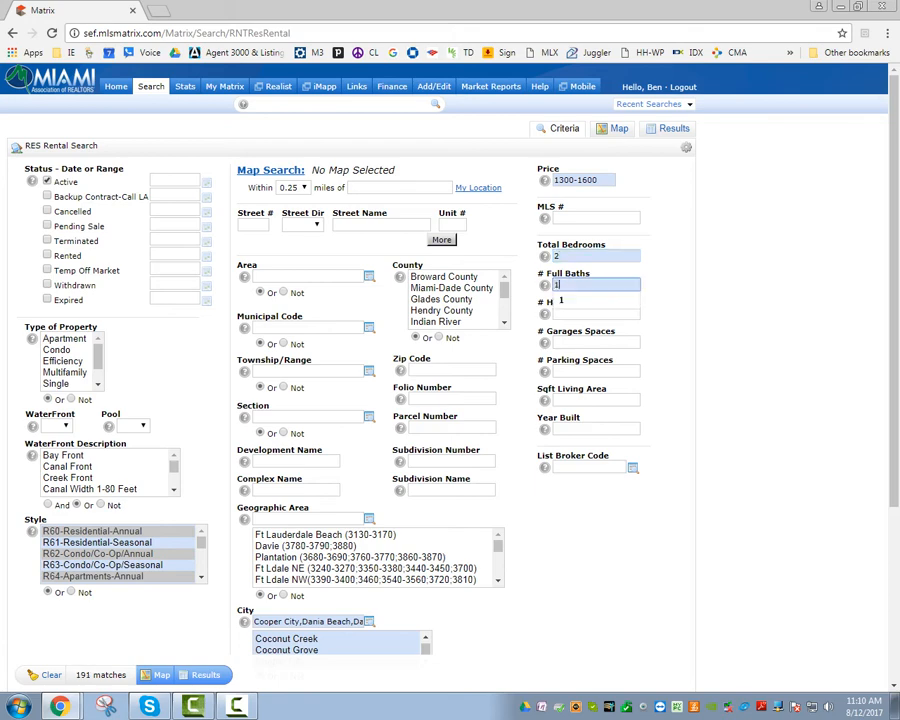
click(715, 305)
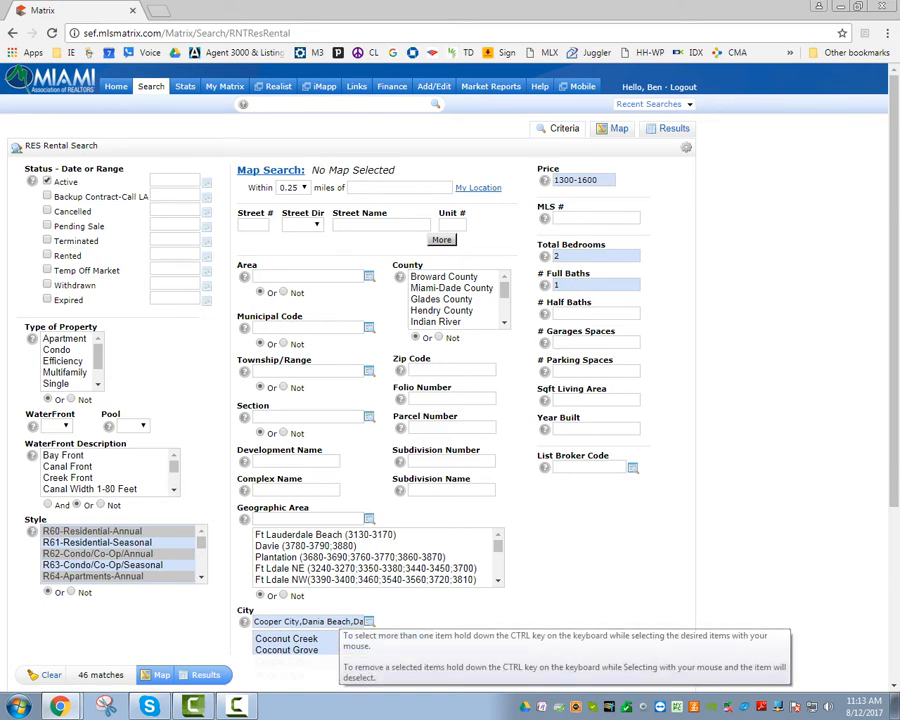
Delete every city name from the City box, widening results to 285 matches.
click(338, 621)
drag(338, 621, 405, 621)
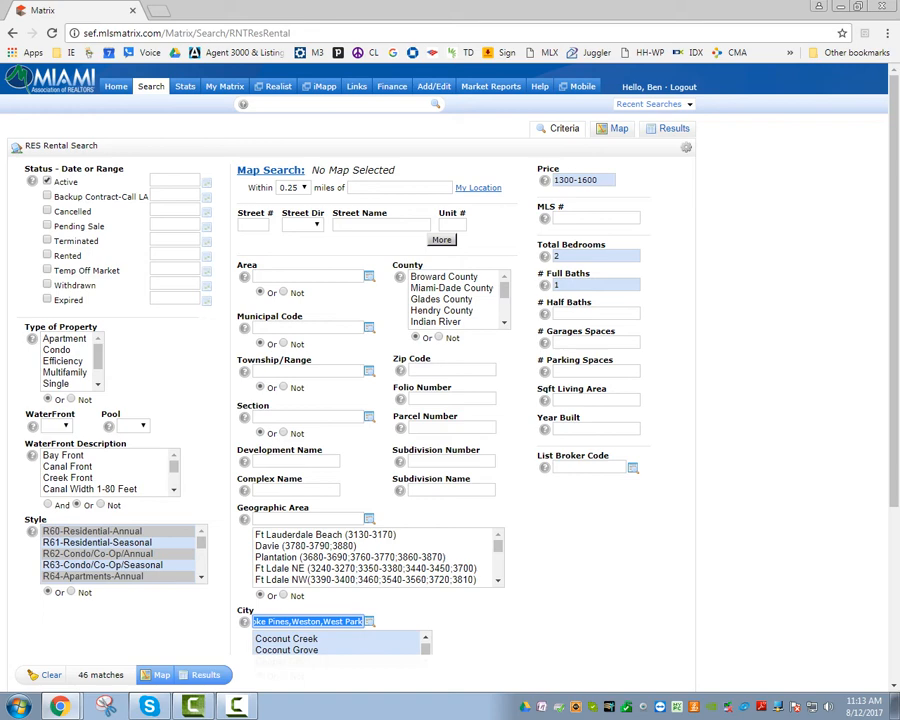
key(BackSpace)
key(BackSpace)
key(BackSpace)
key(BackSpace)
key(BackSpace)
key(BackSpace)
key(BackSpace)
key(BackSpace)
key(BackSpace)
key(BackSpace)
key(BackSpace)
key(BackSpace)
key(BackSpace)
key(BackSpace)
key(BackSpace)
key(BackSpace)
key(BackSpace)
key(BackSpace)
key(BackSpace)
key(BackSpace)
key(BackSpace)
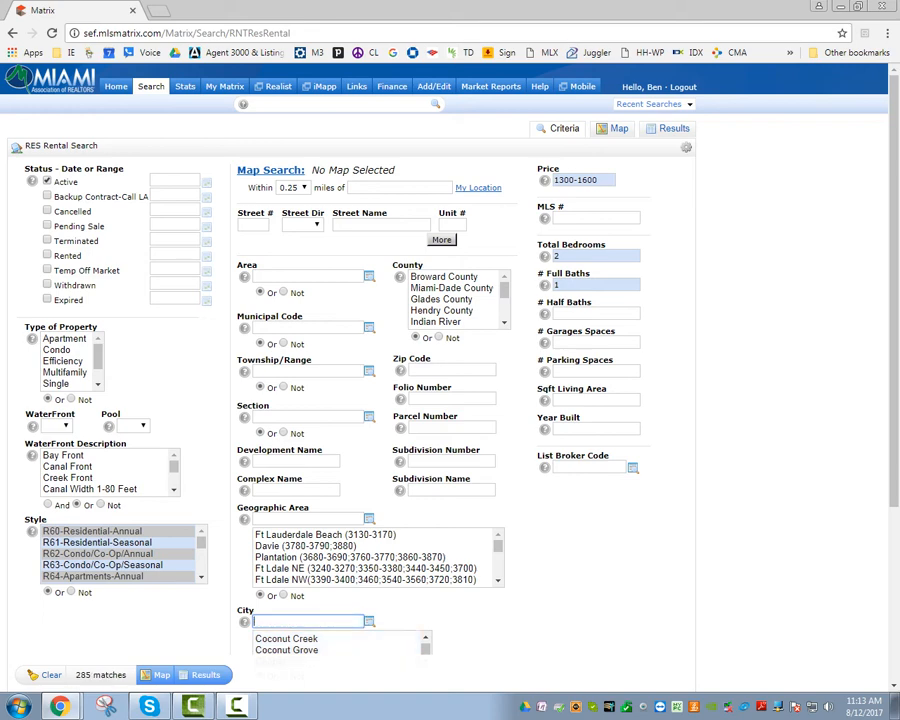
click(308, 519)
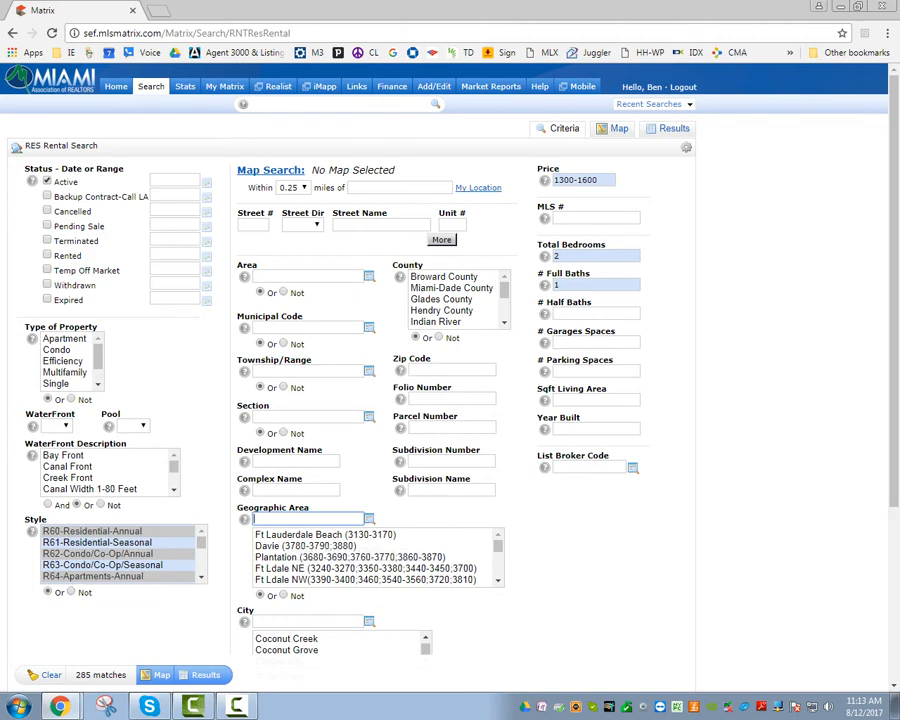
Select Broward County in the County list, bringing results to 139 matches.
scroll(450, 380, down, 2)
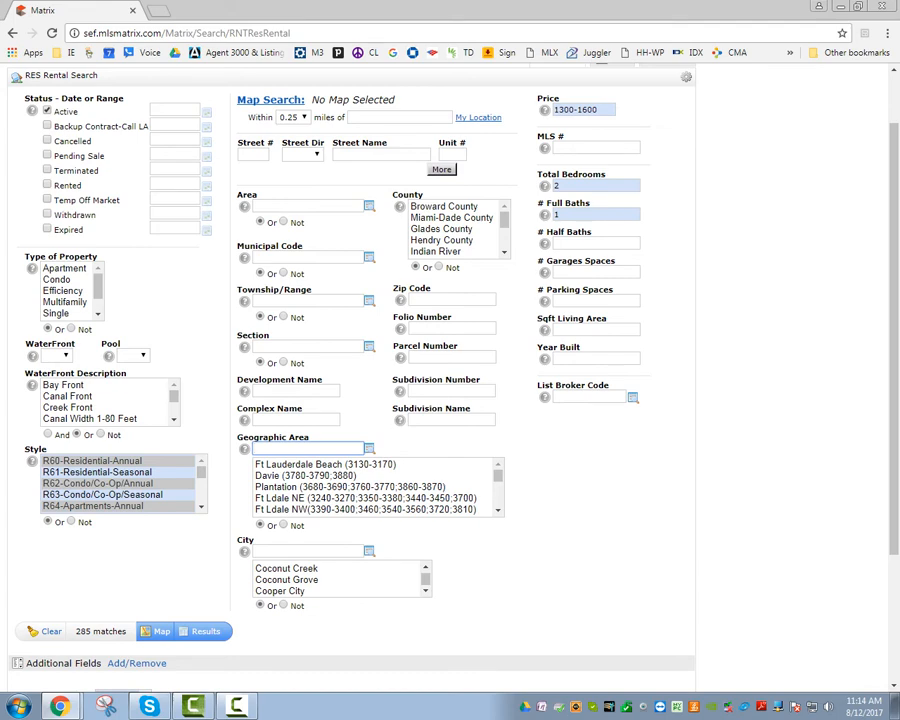
click(290, 551)
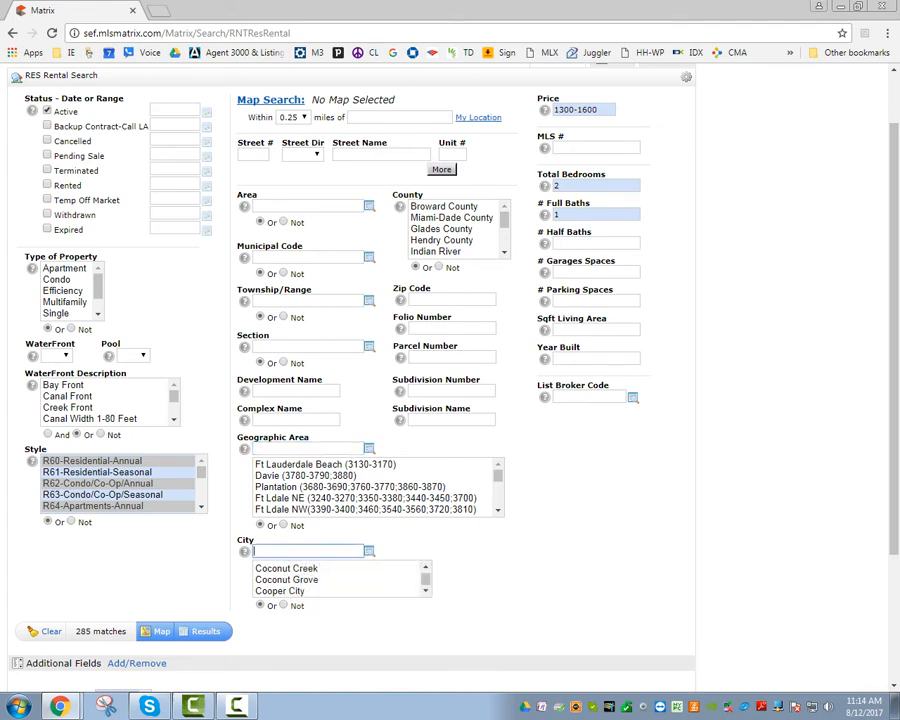
click(444, 206)
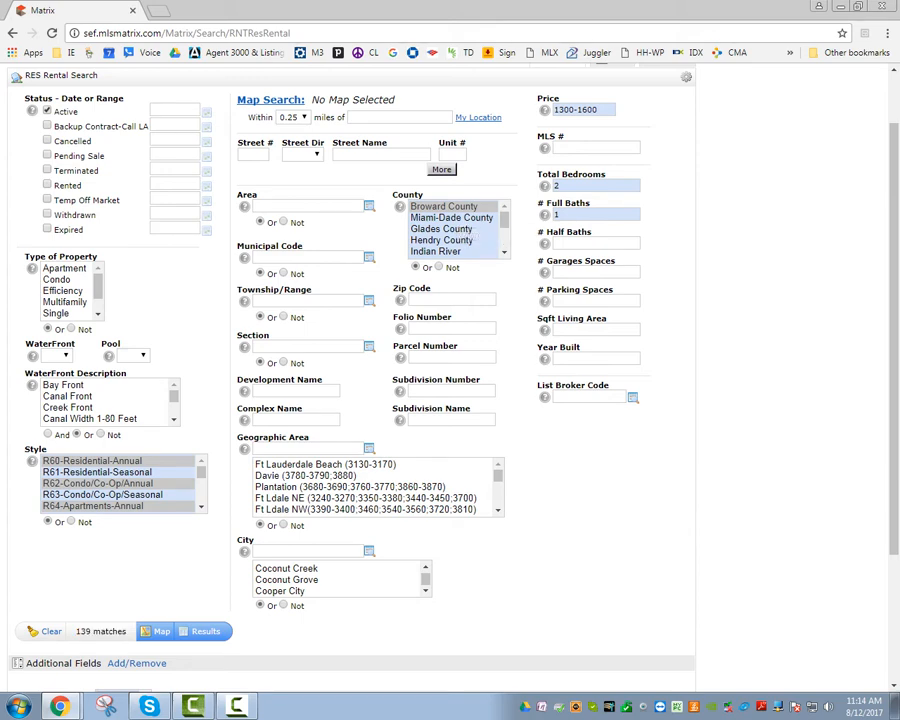
ctrl+click(456, 207)
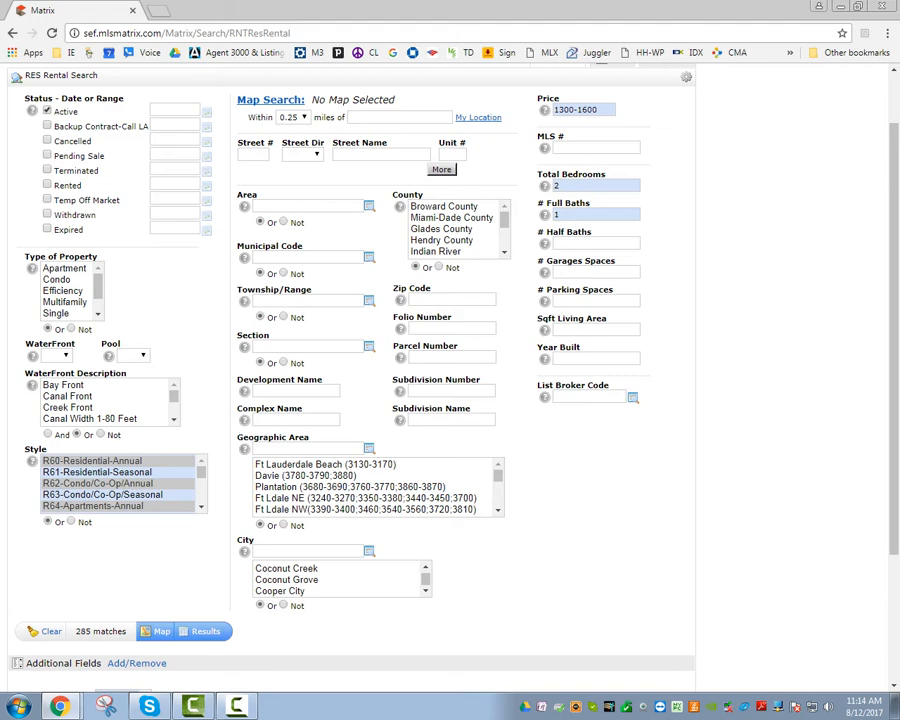
click(444, 206)
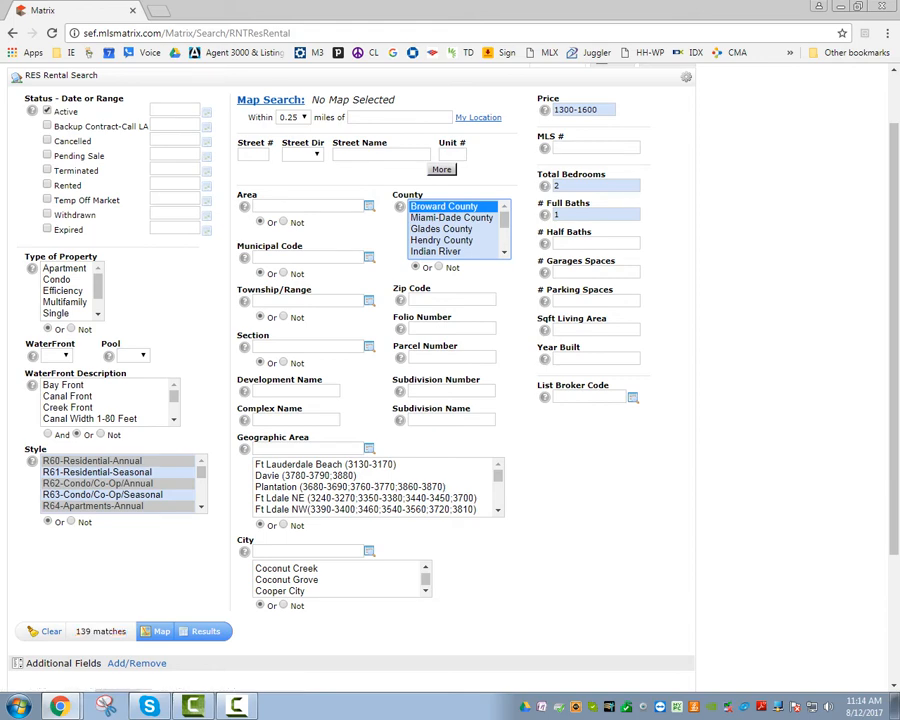
click(308, 551)
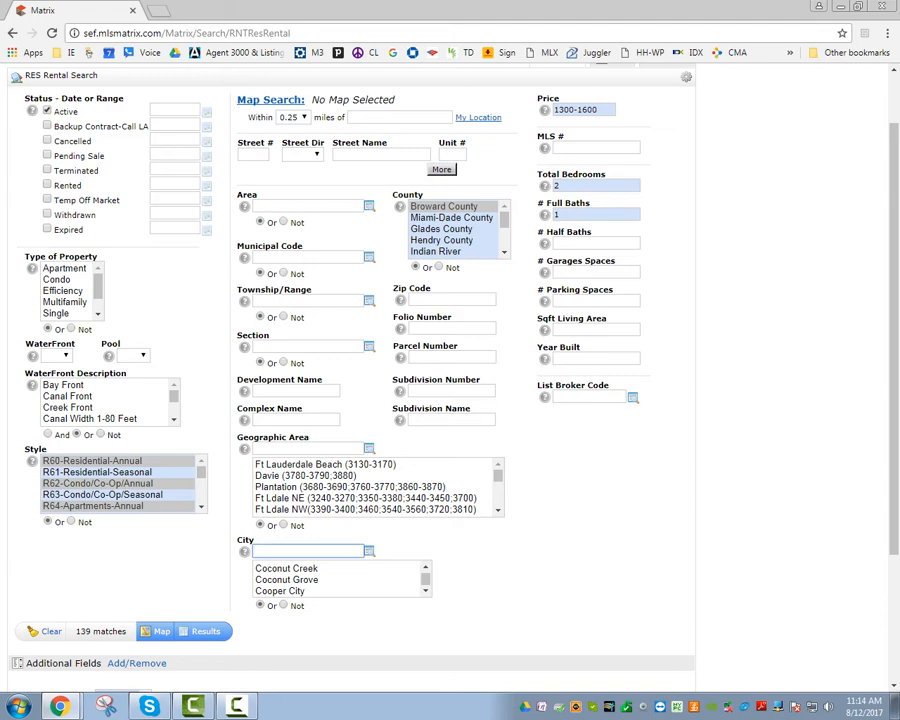
Scroll the City list and select Hollywood as the city.
click(426, 591)
click(426, 591)
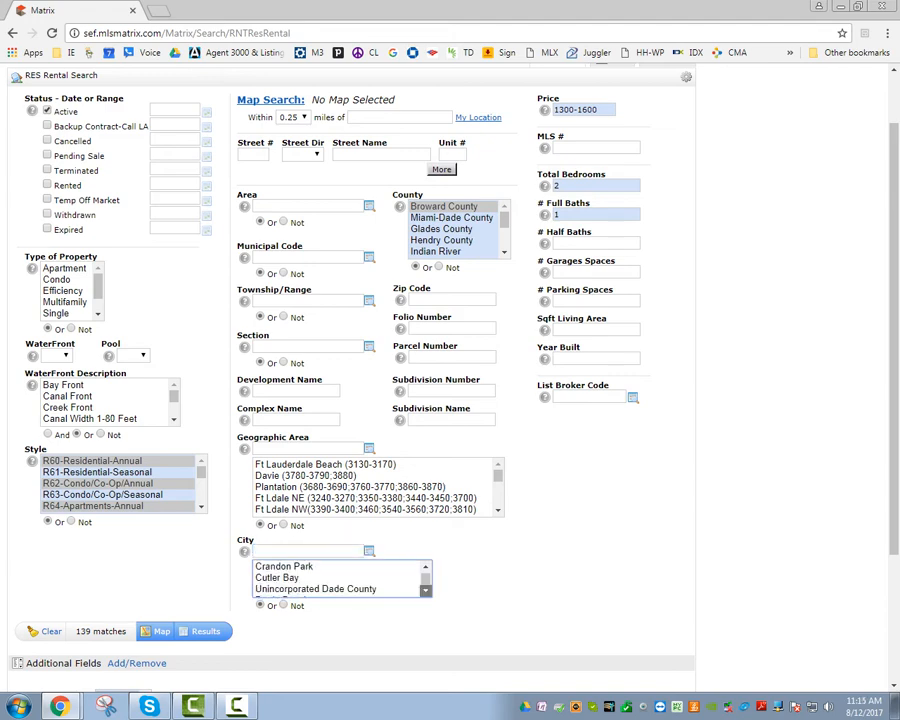
click(426, 591)
click(426, 591)
click(426, 591)
click(426, 591)
click(426, 591)
click(426, 591)
click(426, 591)
click(426, 591)
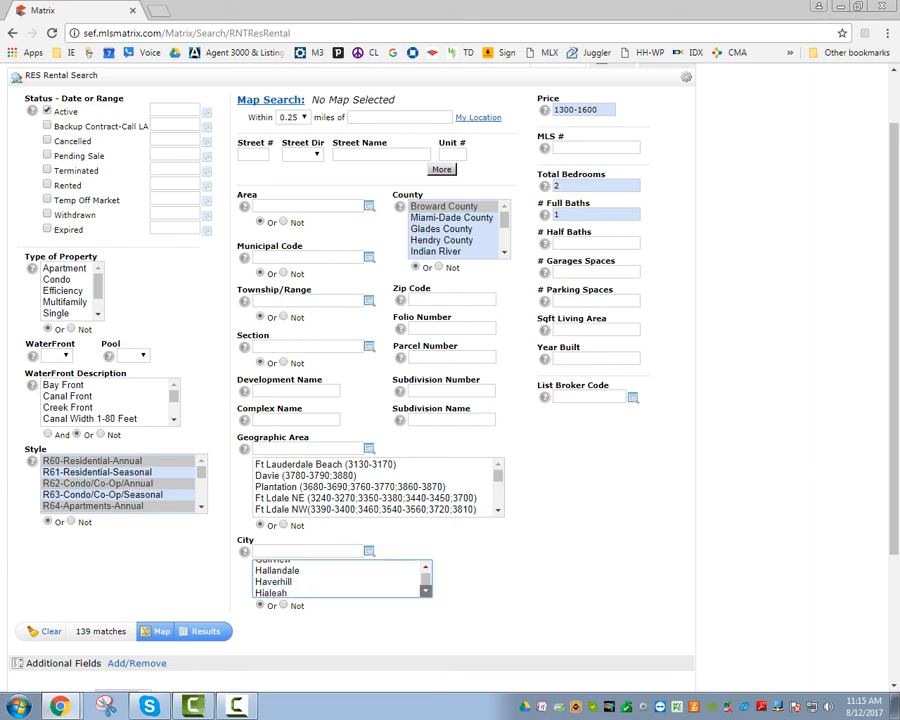
click(426, 591)
click(426, 591)
click(426, 591)
click(426, 591)
click(426, 591)
click(426, 591)
click(426, 591)
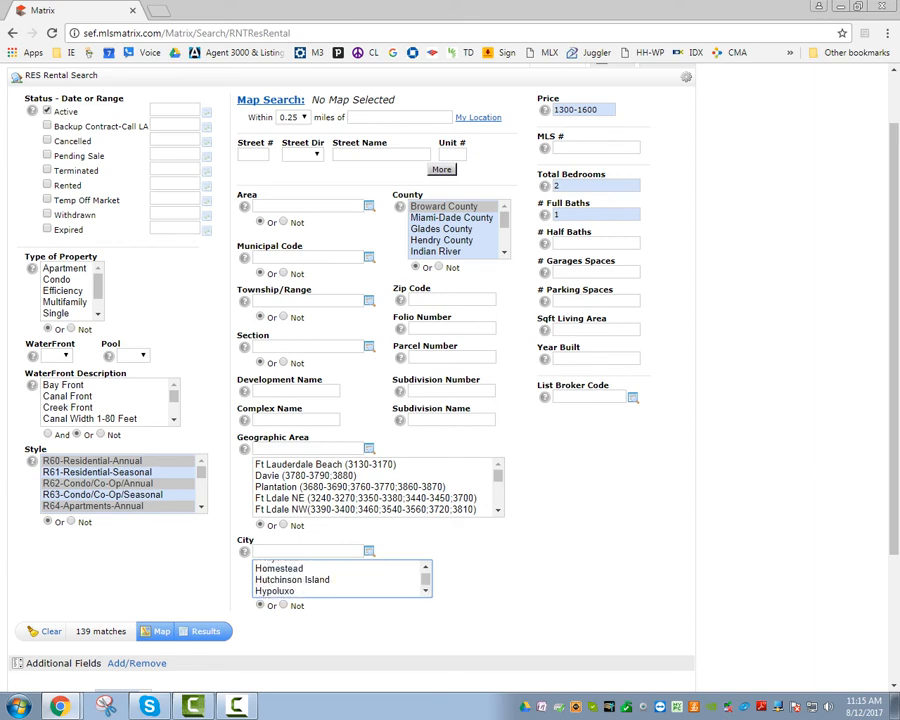
click(426, 567)
click(280, 585)
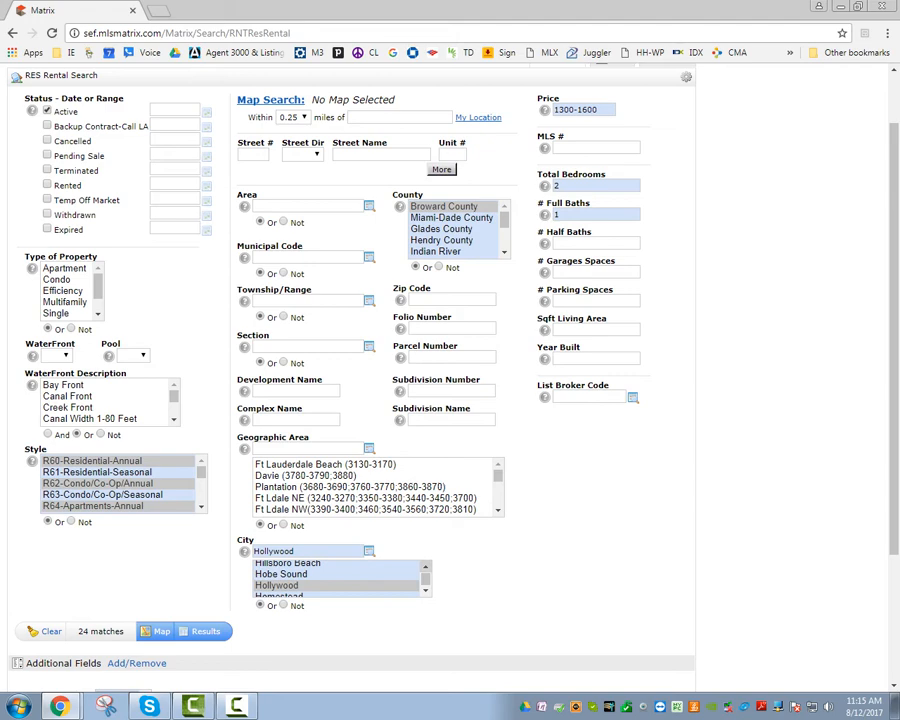
Add Pembroke Pines to the selected cities alongside Hollywood.
click(426, 567)
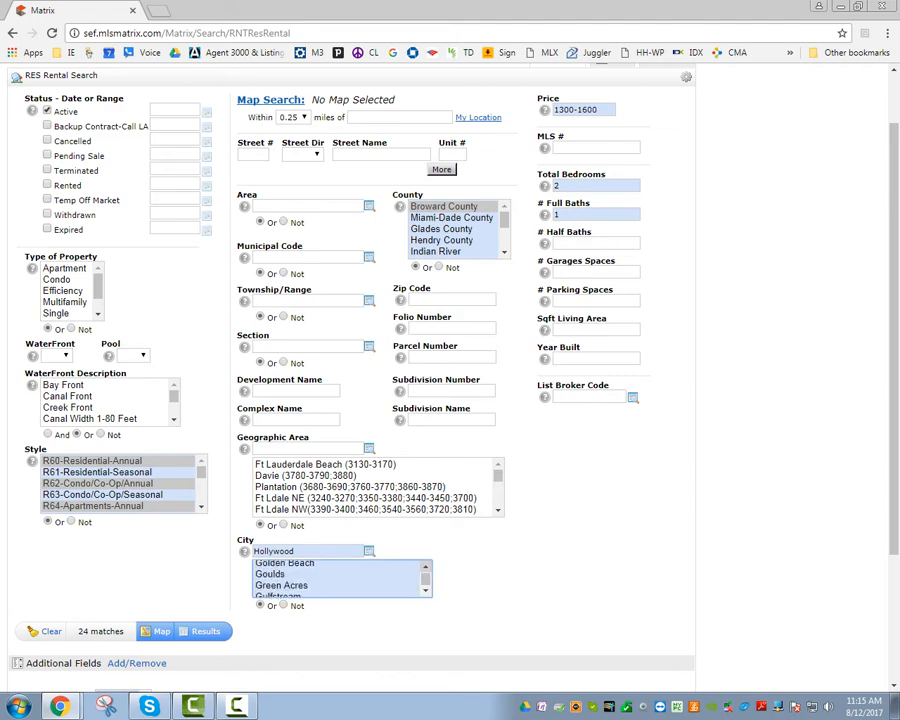
click(426, 567)
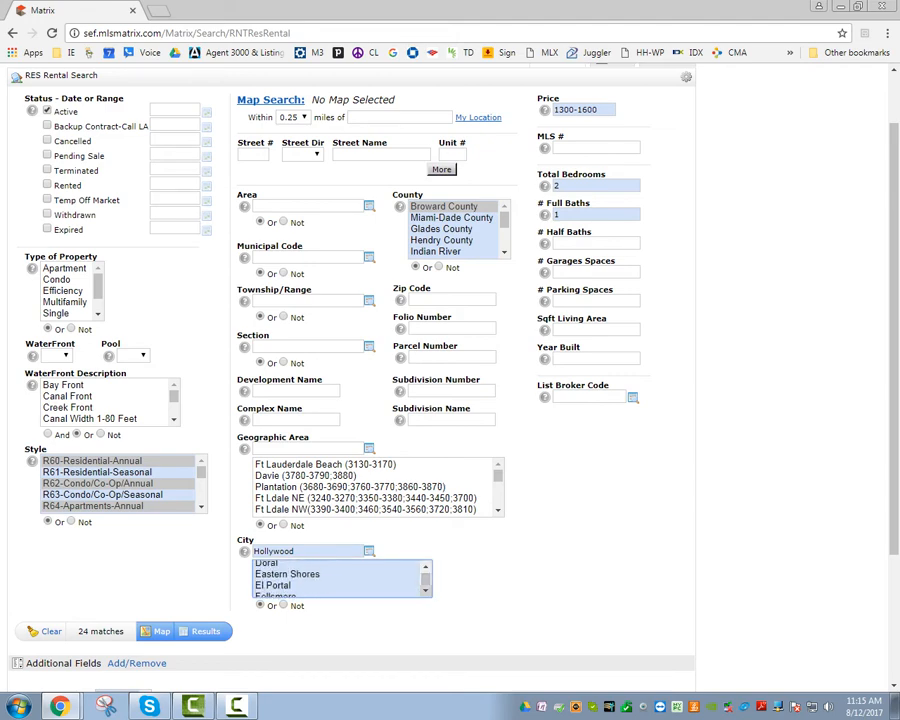
click(426, 591)
click(426, 591)
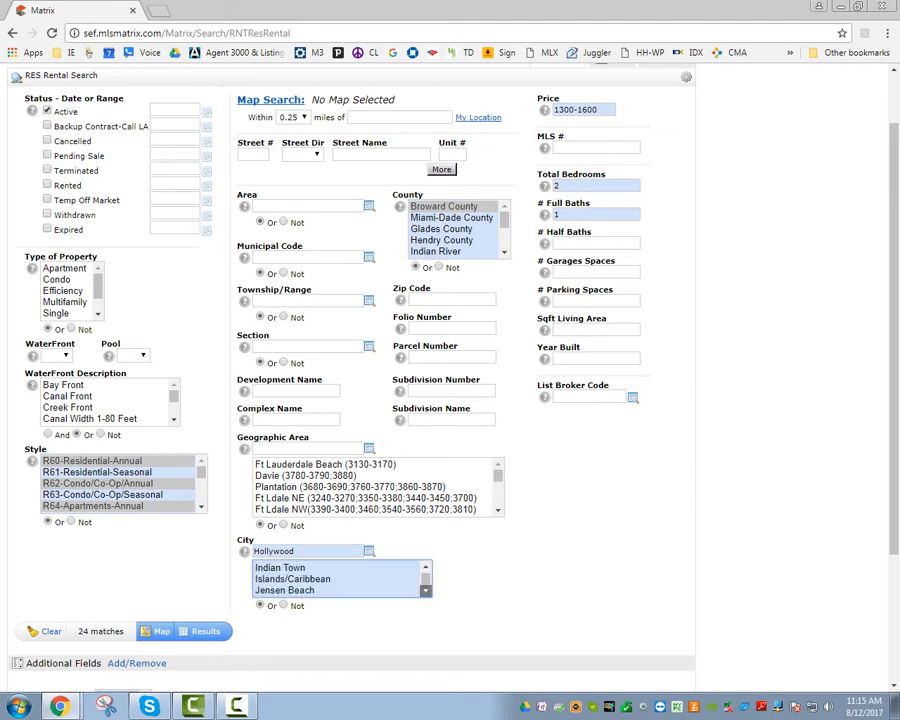
click(426, 591)
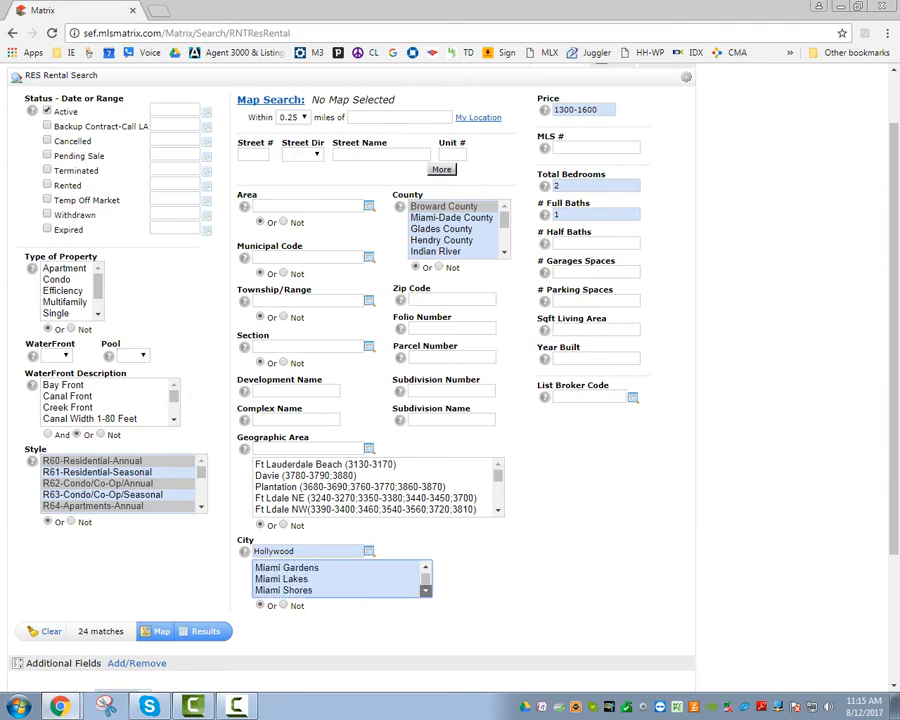
click(426, 591)
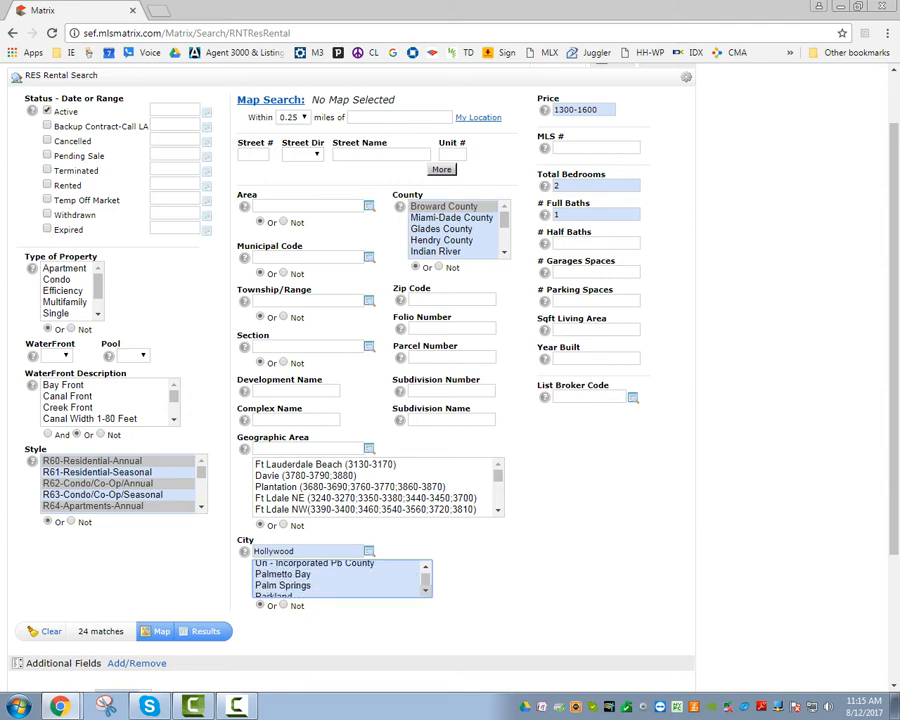
click(426, 591)
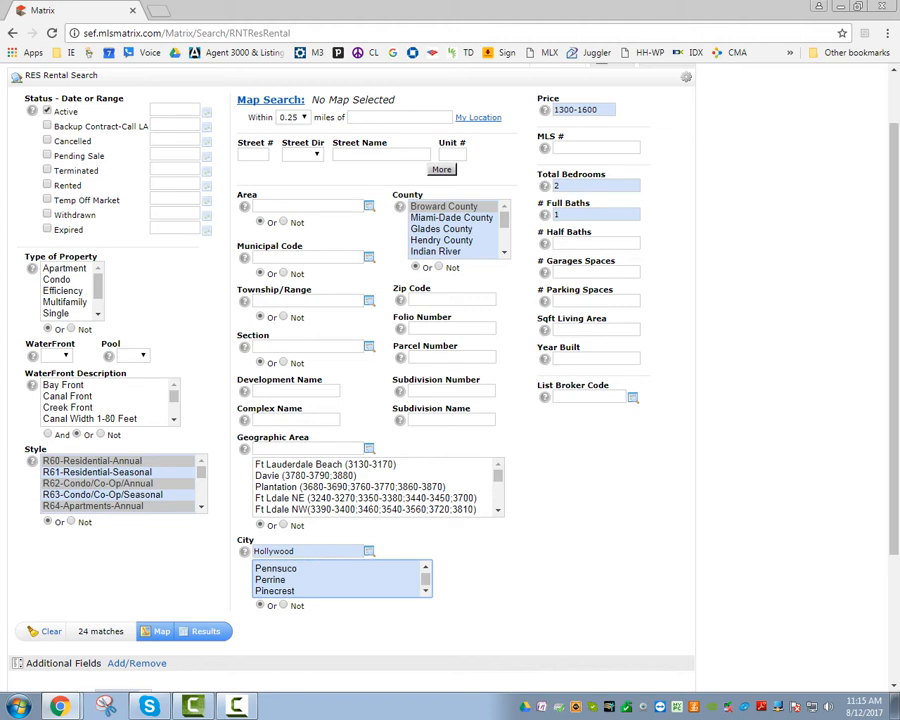
click(426, 567)
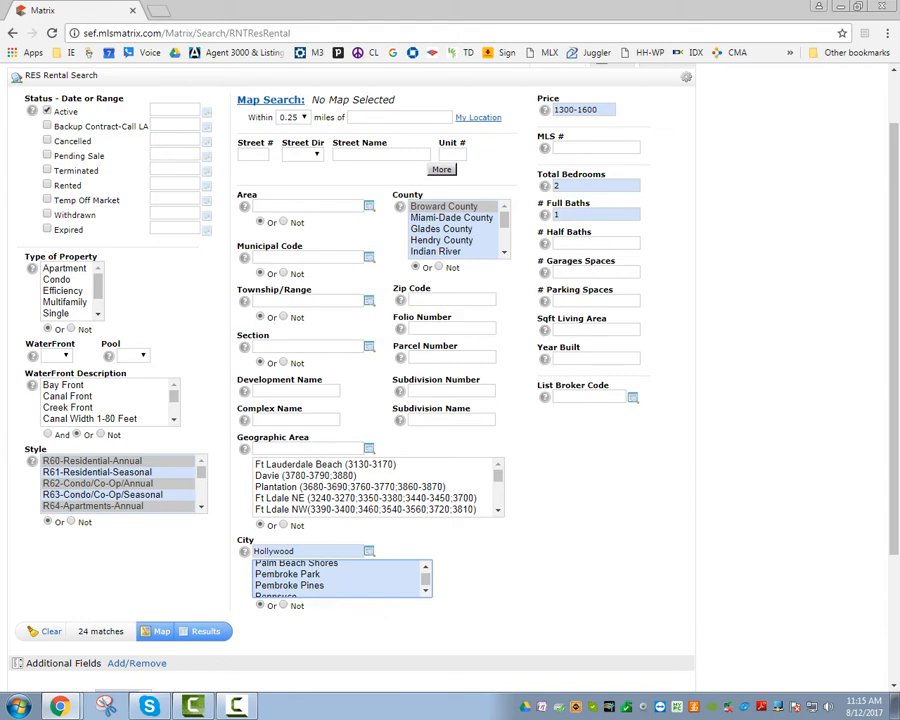
ctrl+click(290, 586)
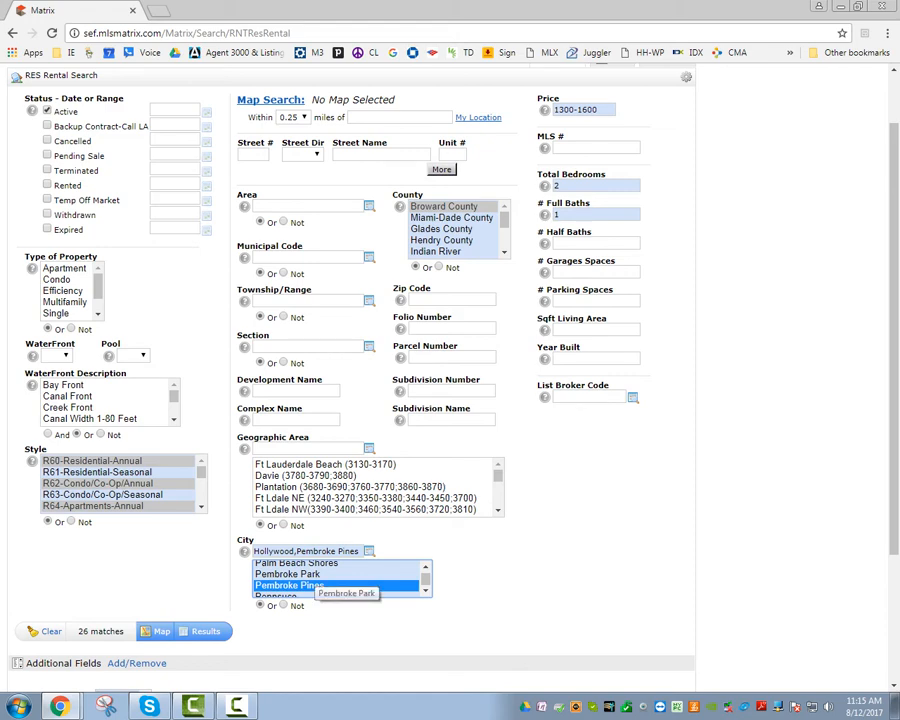
click(307, 575)
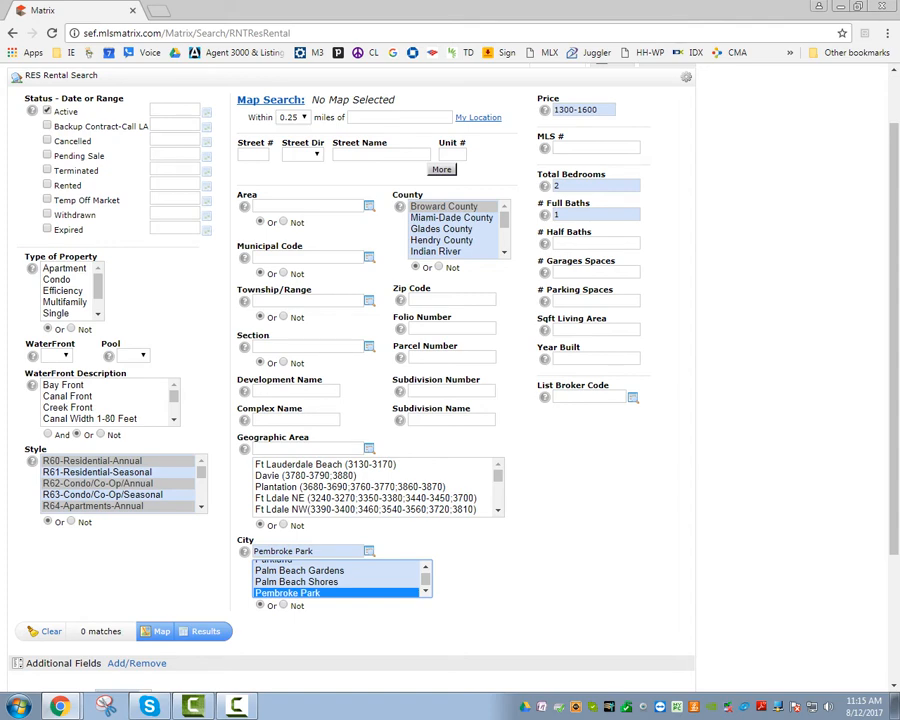
click(426, 591)
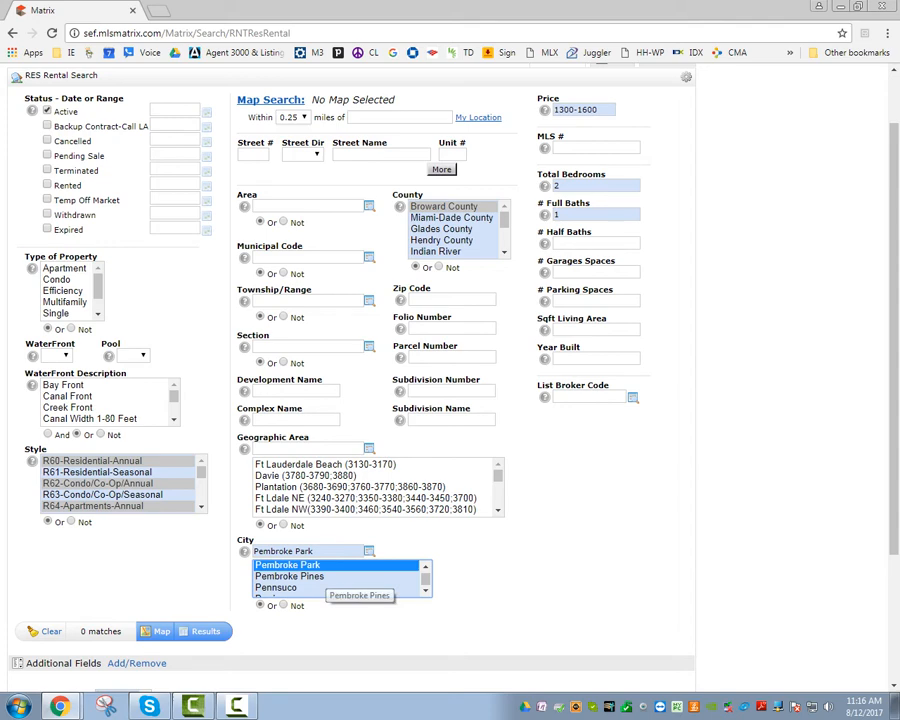
click(320, 577)
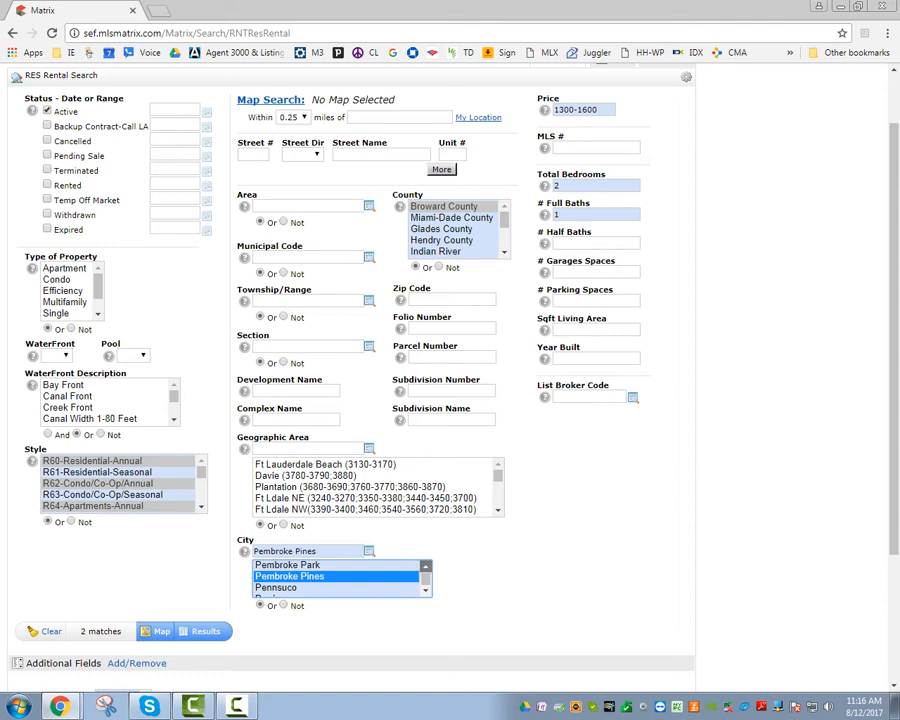
scroll(340, 578, up, 6)
scroll(340, 578, up, 10)
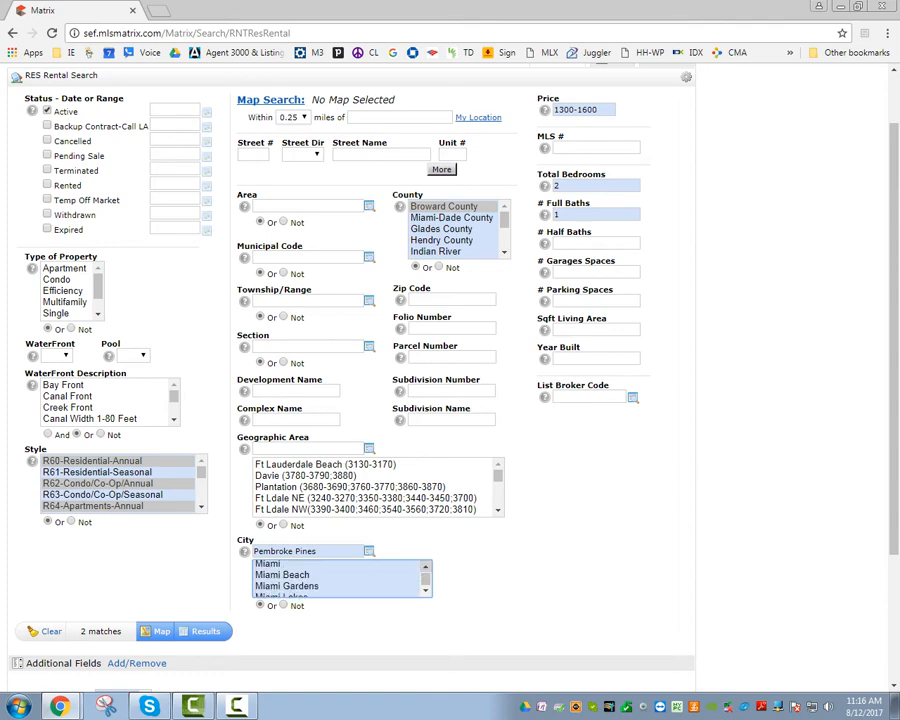
scroll(340, 578, up, 5)
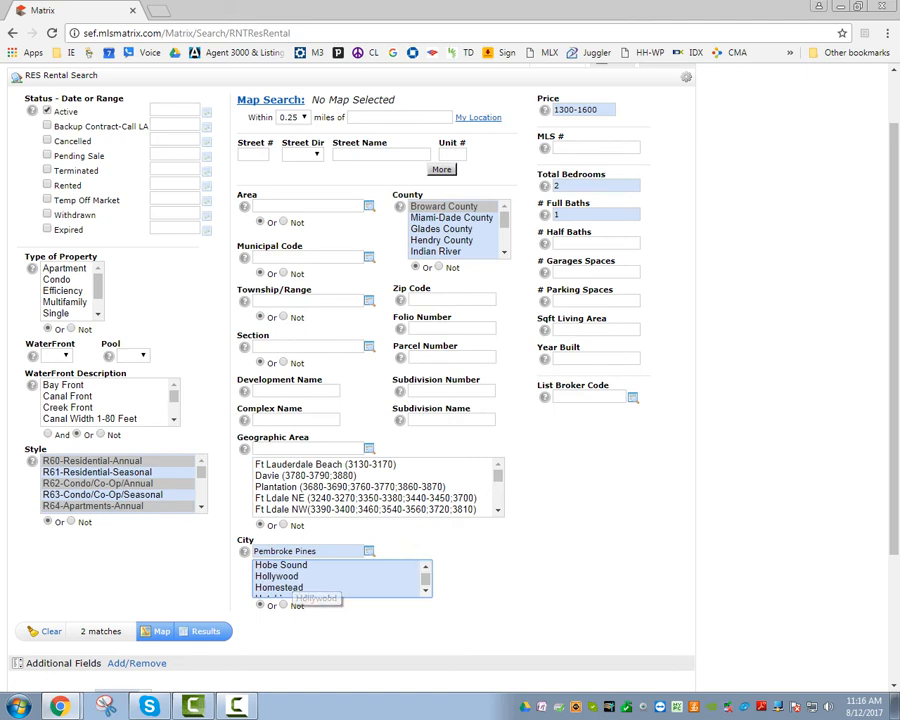
ctrl+click(287, 577)
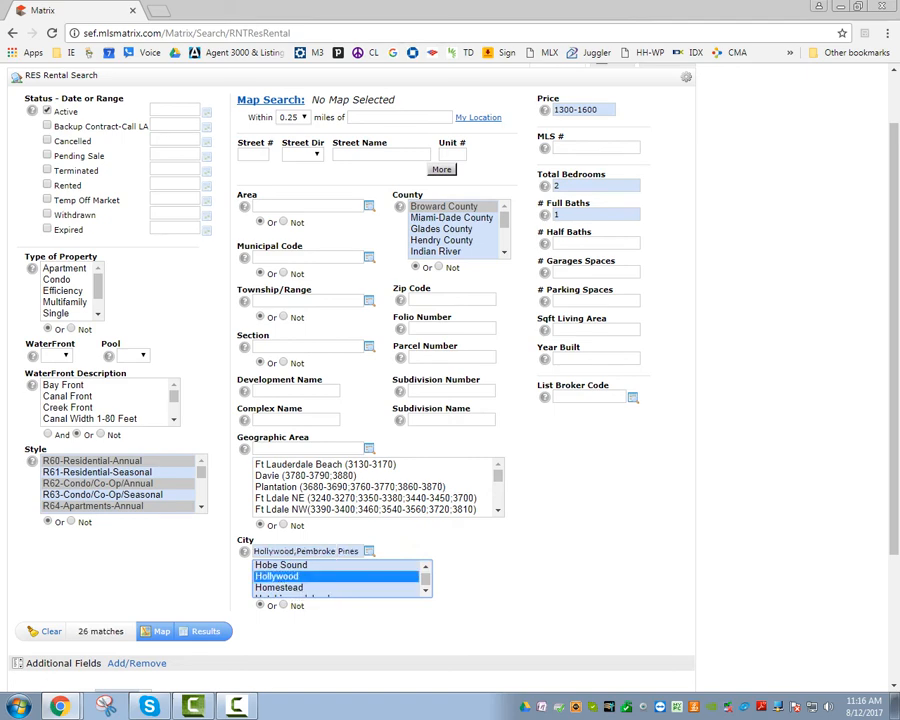
scroll(425, 590, down, 5)
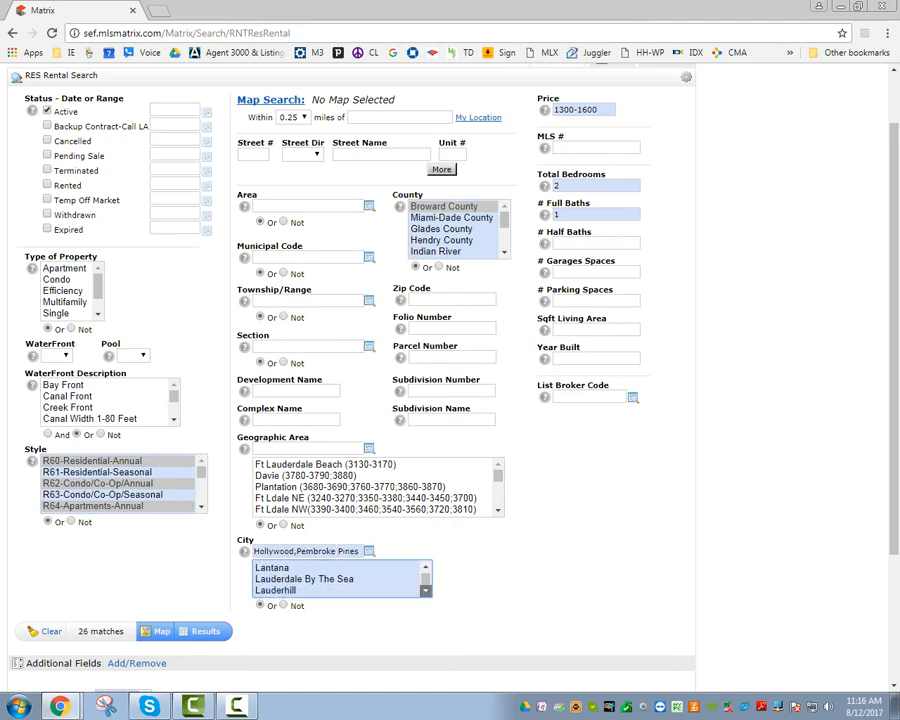
scroll(425, 590, down, 10)
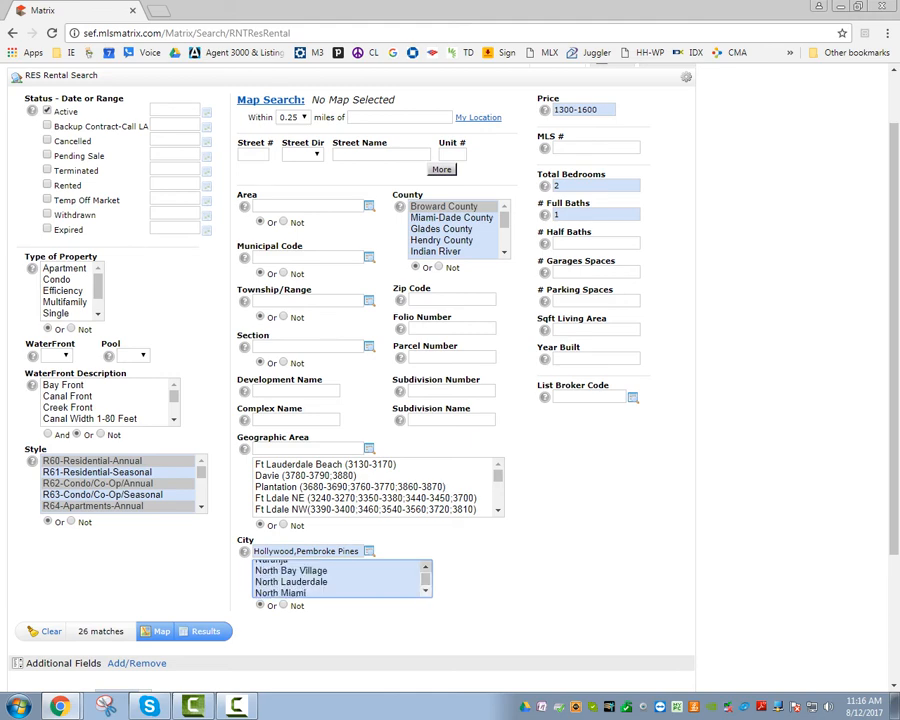
click(425, 567)
Ctrl-add Miramar as a third city, bringing the search to 33 matches.
ctrl+click(280, 577)
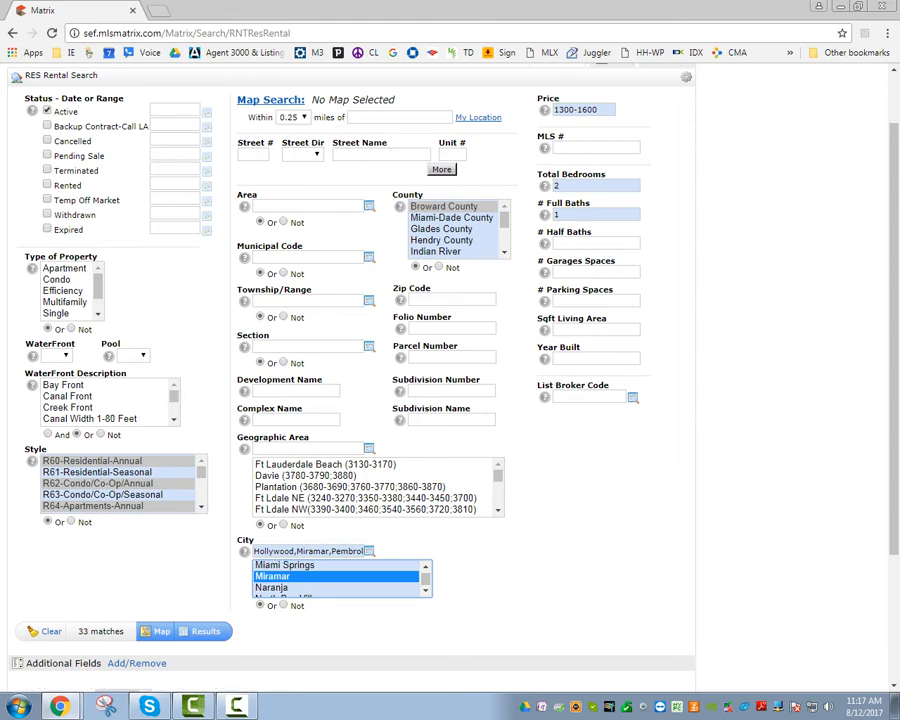
Select Apartment, Condo, Efficiency and Multifamily in Type of Property.
click(56, 313)
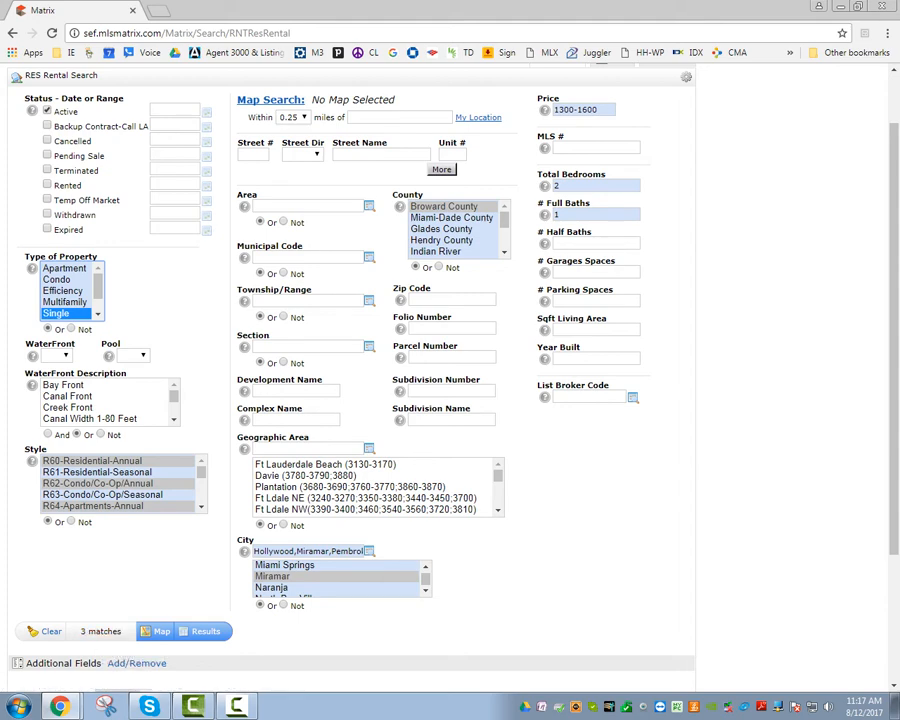
click(64, 268)
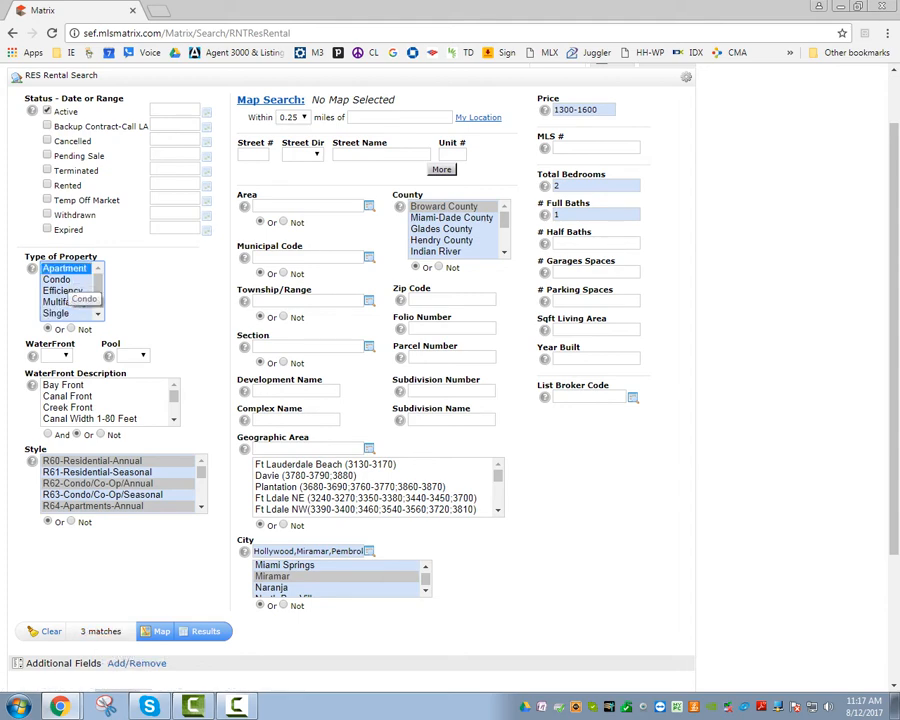
click(57, 279)
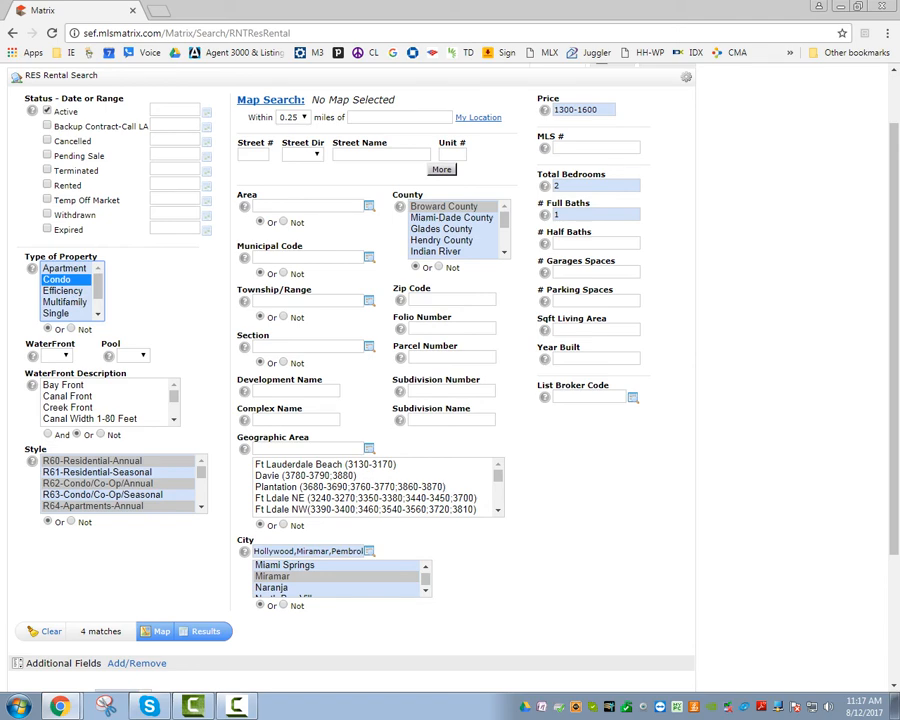
mouse_move(98, 286)
mouse_down()
mouse_move(98, 299)
mouse_move(98, 284)
mouse_up()
click(65, 268)
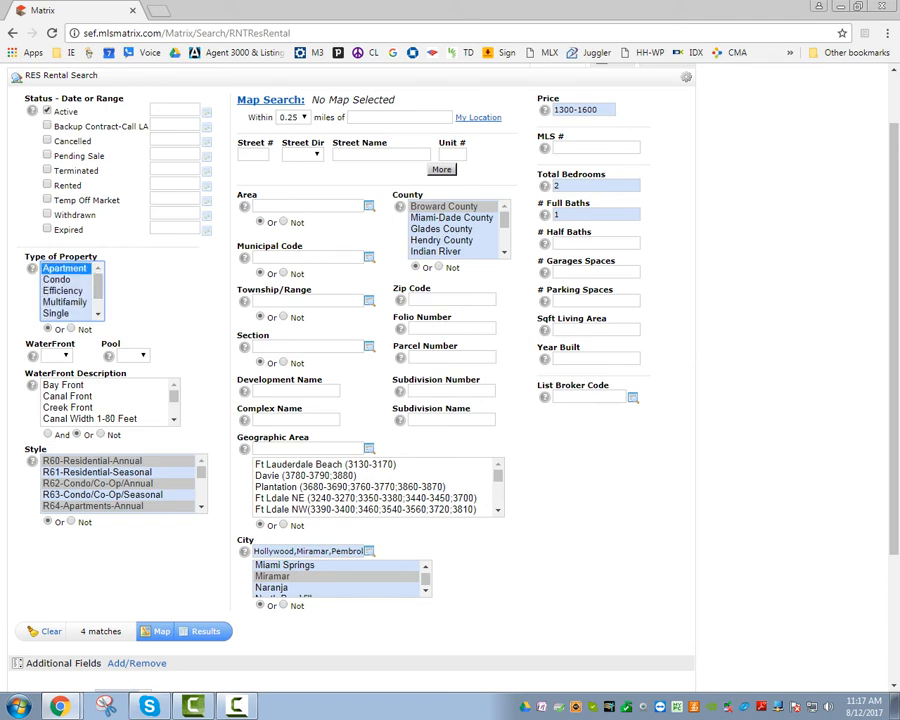
ctrl+click(70, 280)
ctrl+click(70, 291)
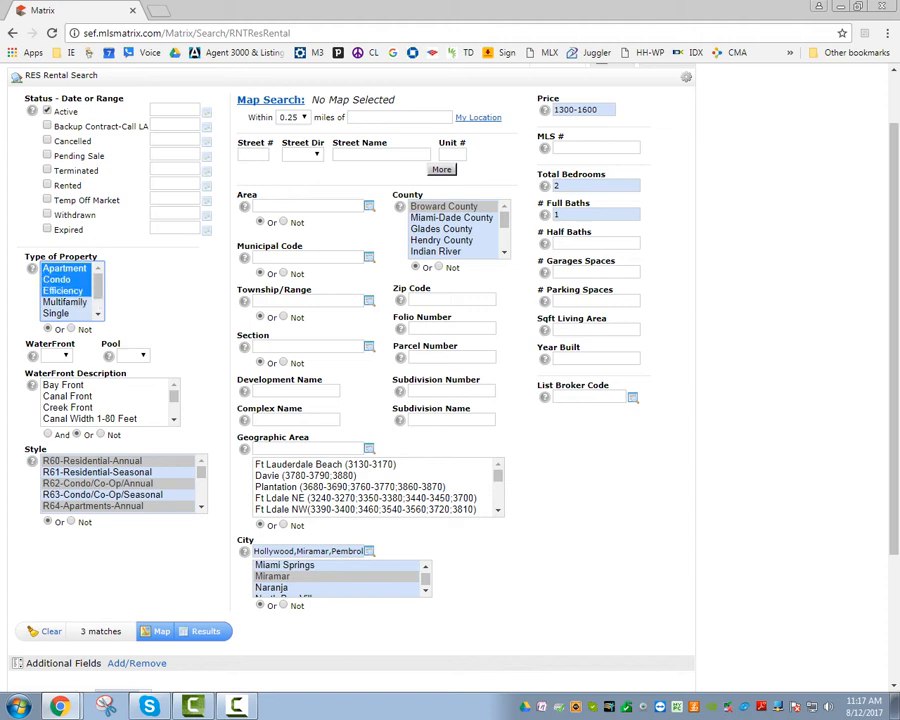
ctrl+click(70, 302)
Add Single, Townhouse and Villa to the property types, giving 13 matches.
ctrl+click(60, 291)
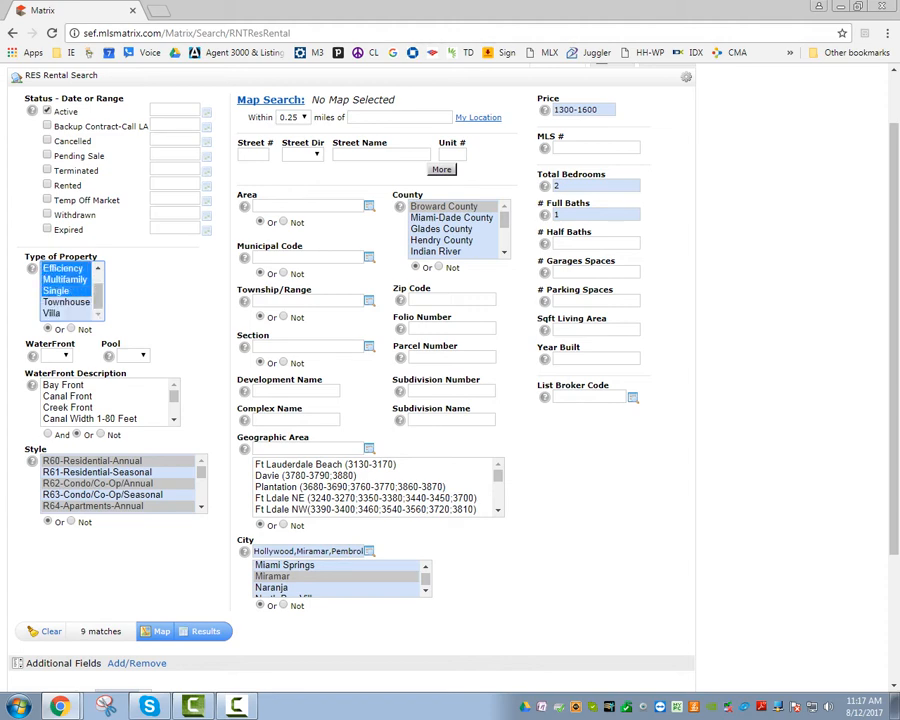
ctrl+click(66, 302)
ctrl+click(66, 302)
ctrl+click(66, 302)
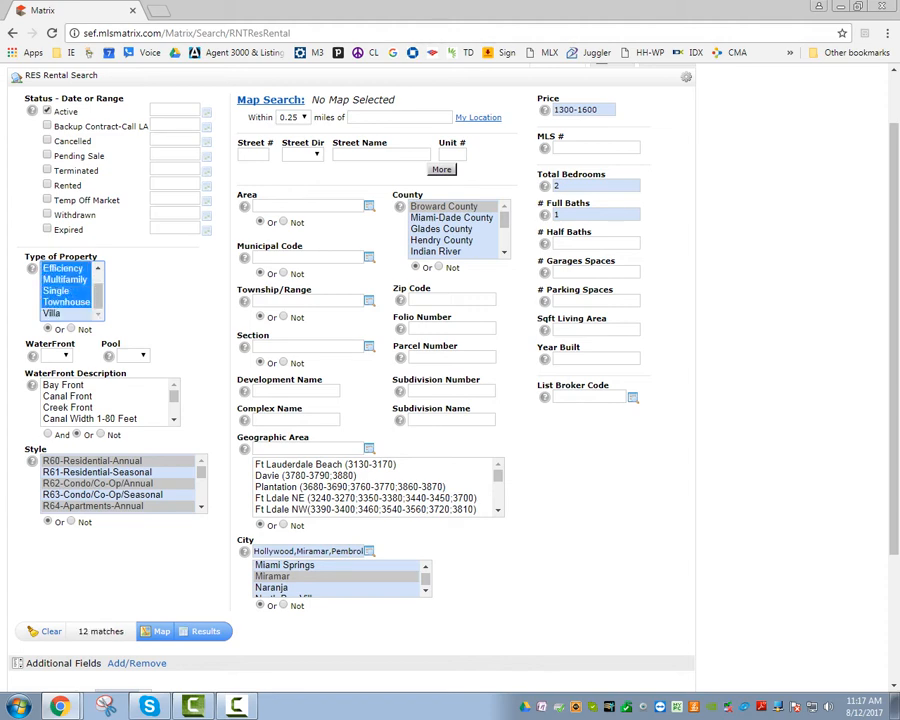
ctrl+click(54, 313)
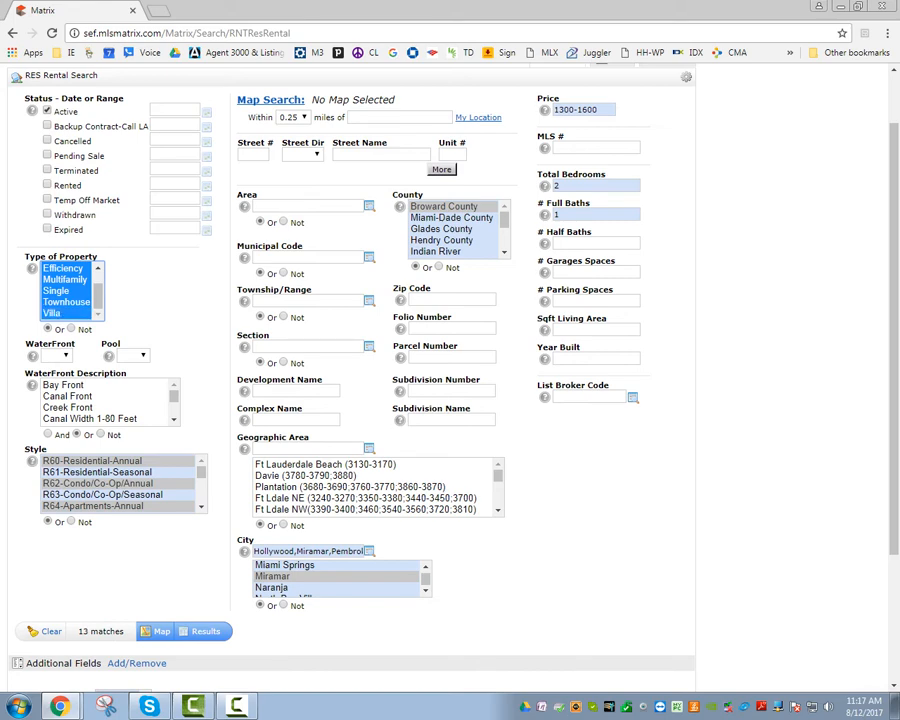
click(150, 293)
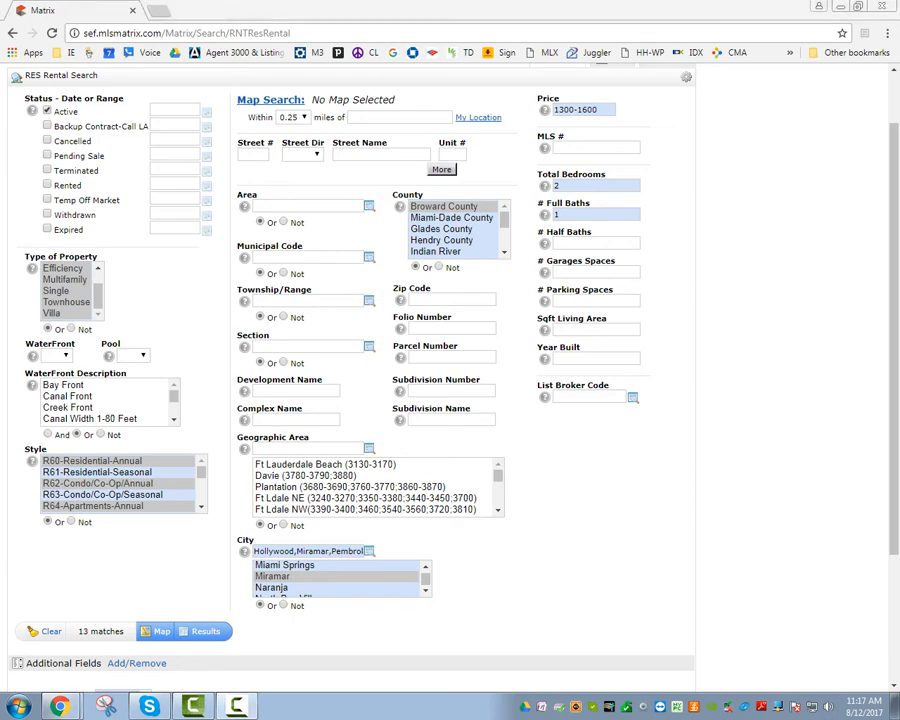
scroll(60, 290, up, 1)
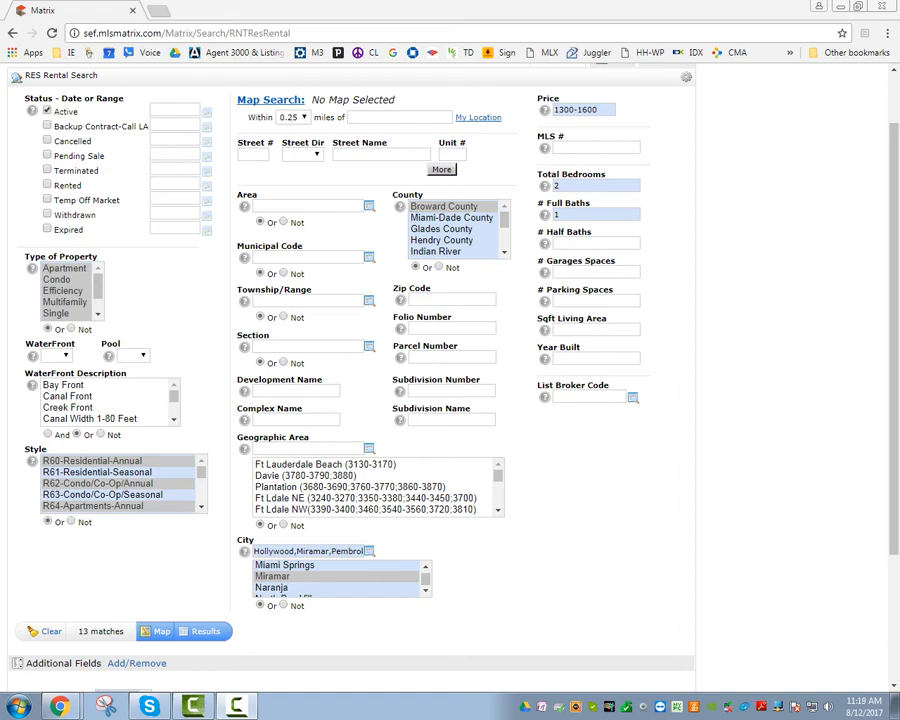
Deselect Apartment, Condo, Efficiency, Multifamily, Single, Townhouse and Villa in Type of Property.
mouse_move(201, 473)
mouse_down()
mouse_move(201, 494)
mouse_move(201, 466)
mouse_up()
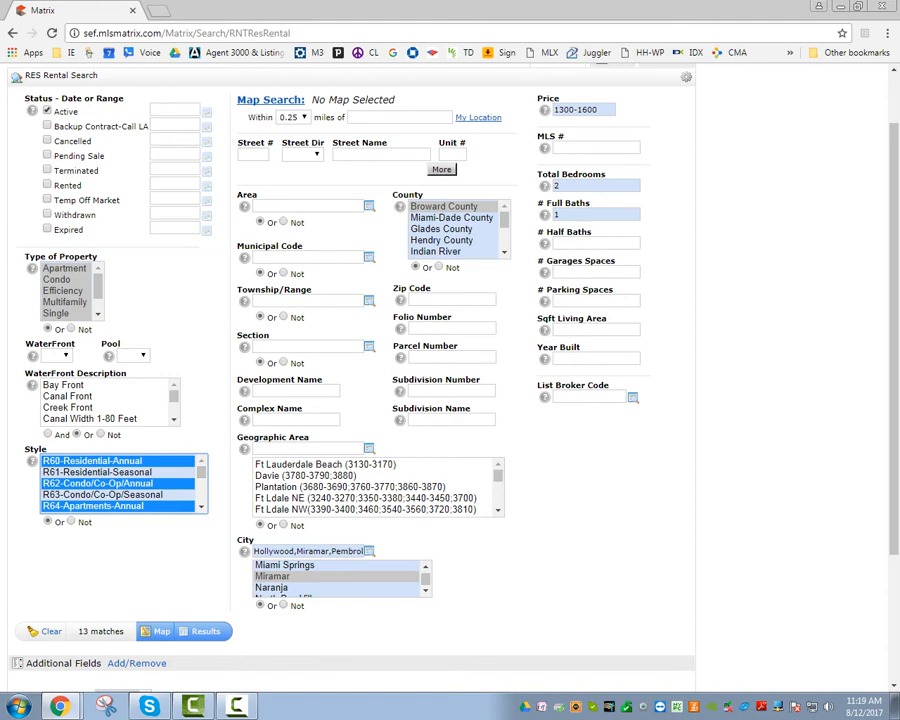
ctrl+click(65, 269)
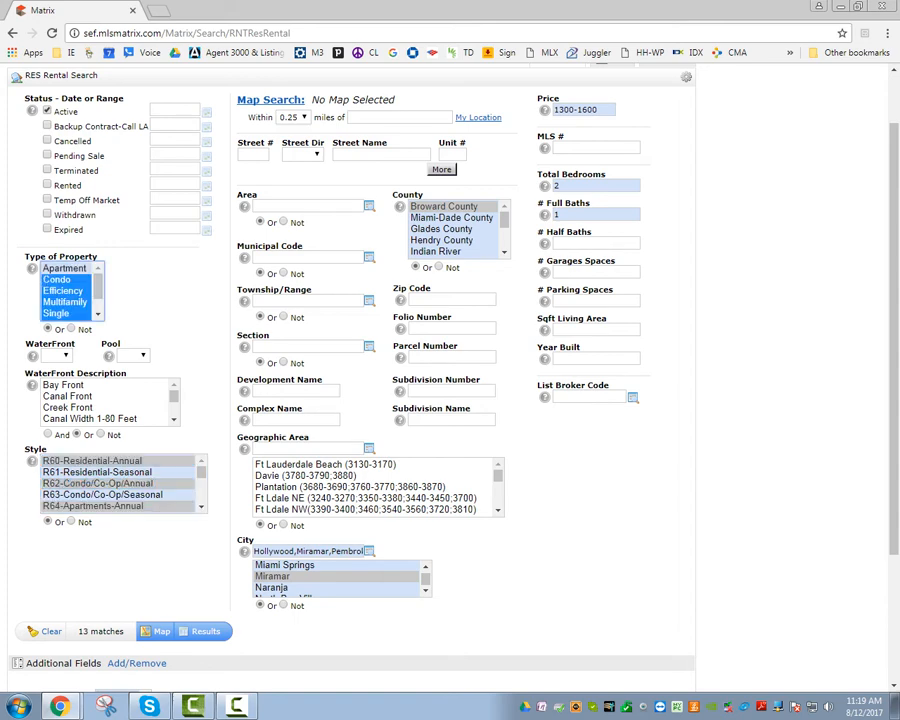
ctrl+click(58, 280)
ctrl+click(63, 291)
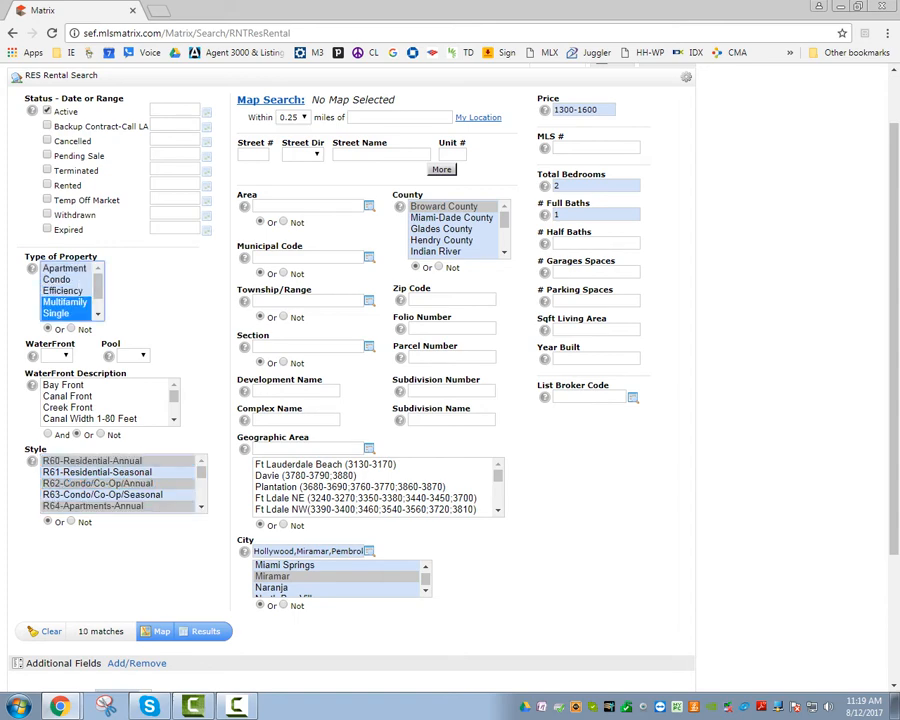
ctrl+click(65, 302)
drag(98, 288, 98, 304)
ctrl+click(56, 291)
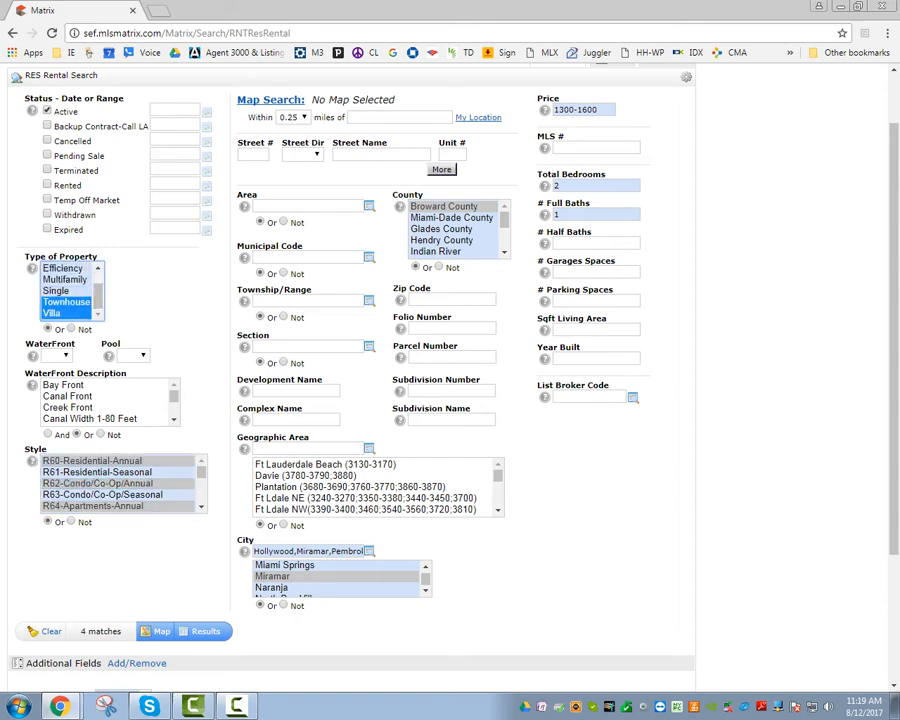
ctrl+click(66, 302)
ctrl+click(53, 313)
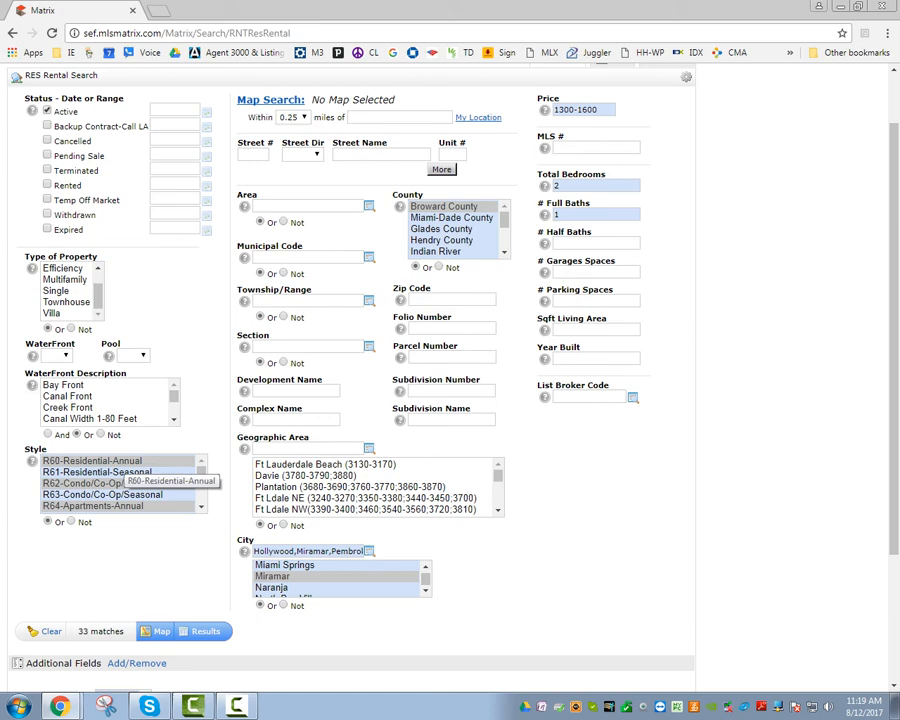
click(201, 507)
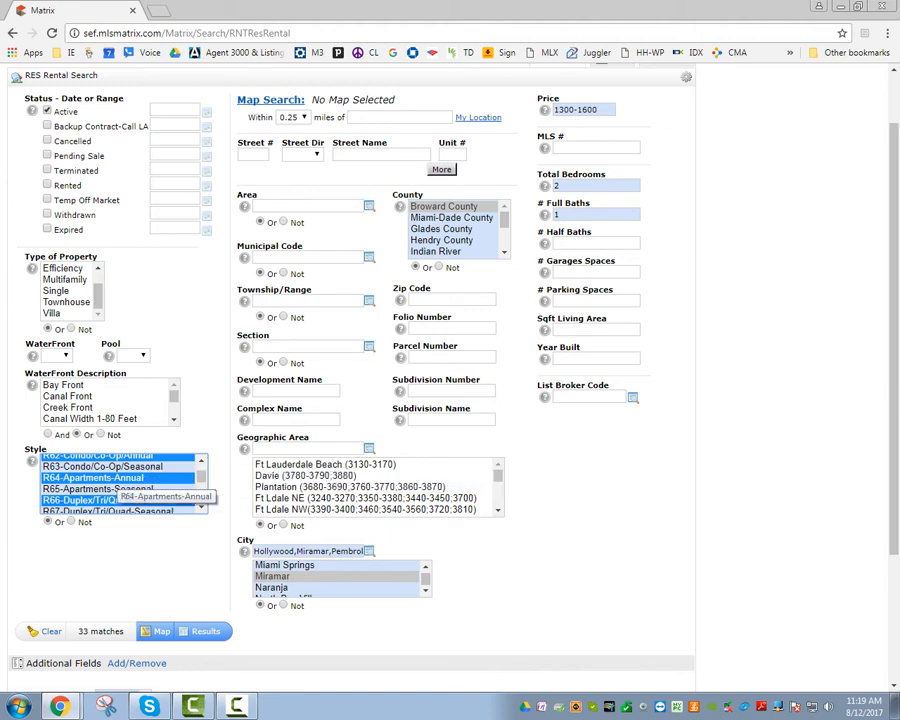
click(201, 507)
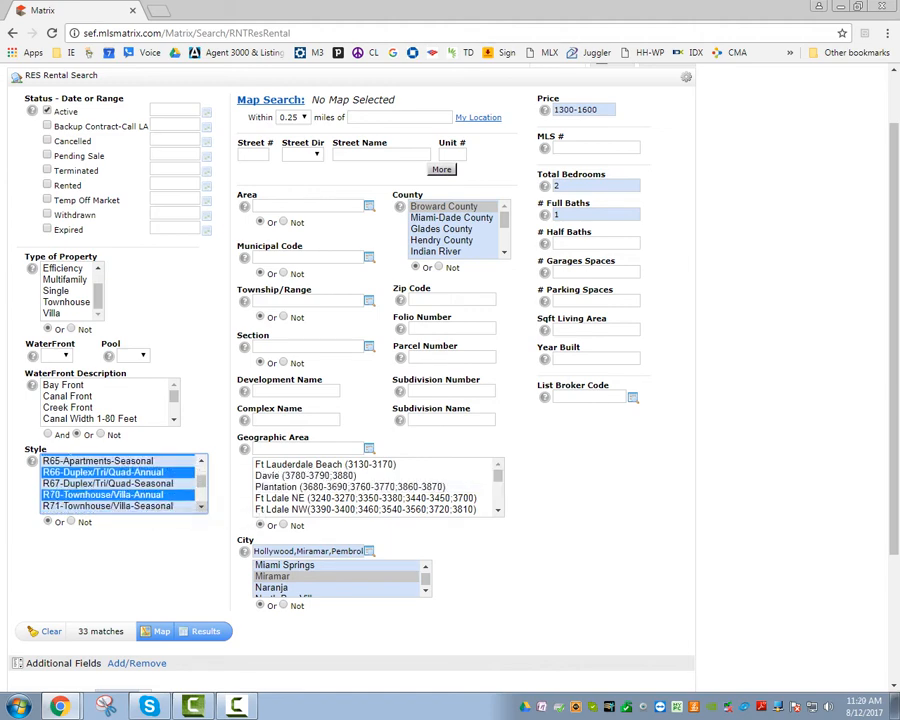
click(201, 507)
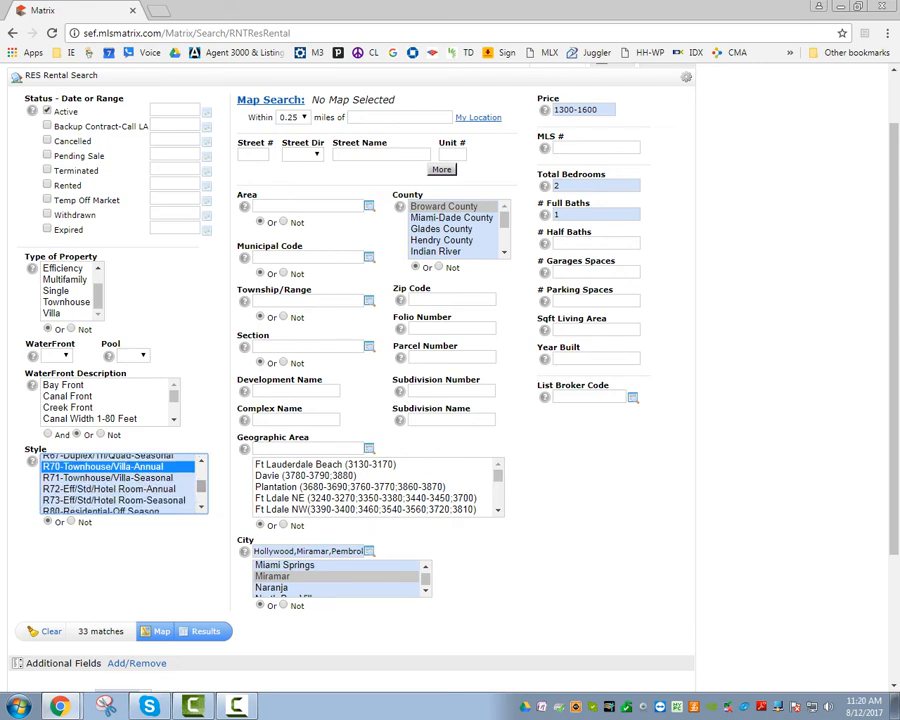
scroll(120, 483, up, 2)
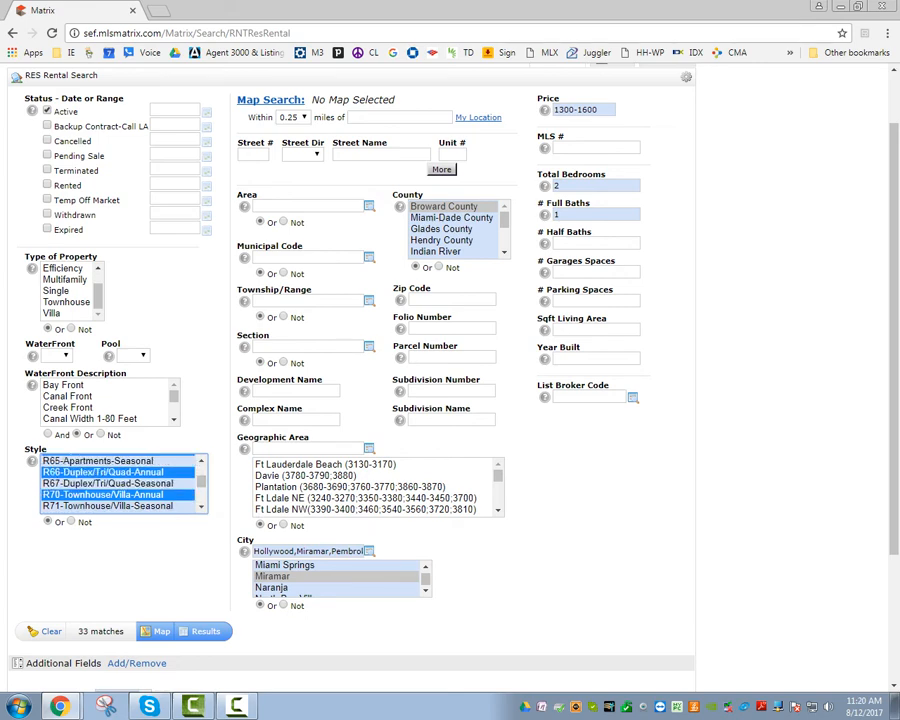
ctrl+click(120, 495)
ctrl+click(120, 472)
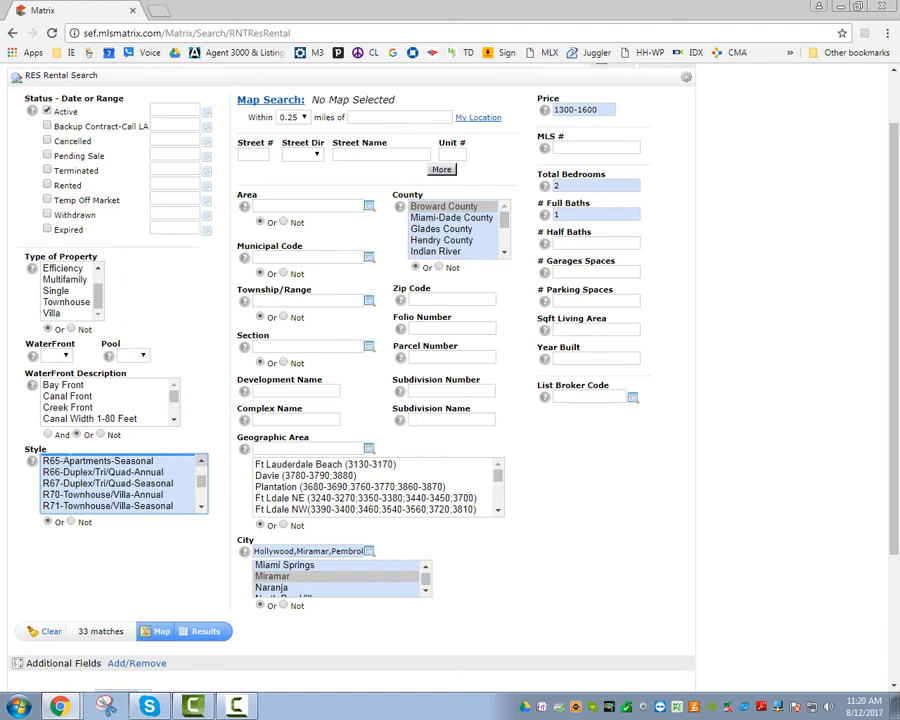
click(201, 461)
ctrl+click(127, 506)
ctrl+click(130, 483)
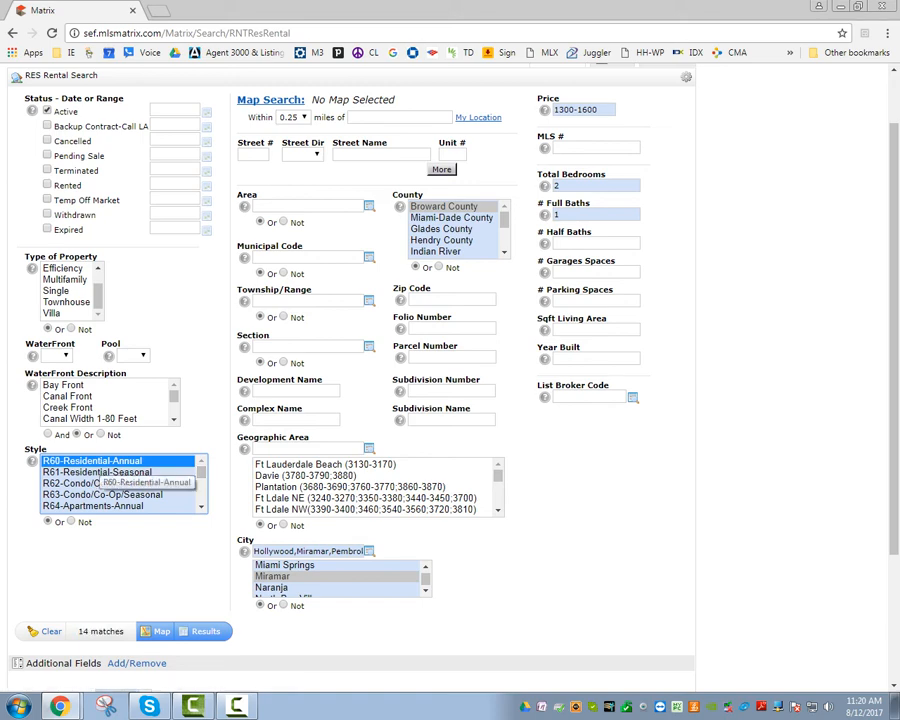
ctrl+click(102, 483)
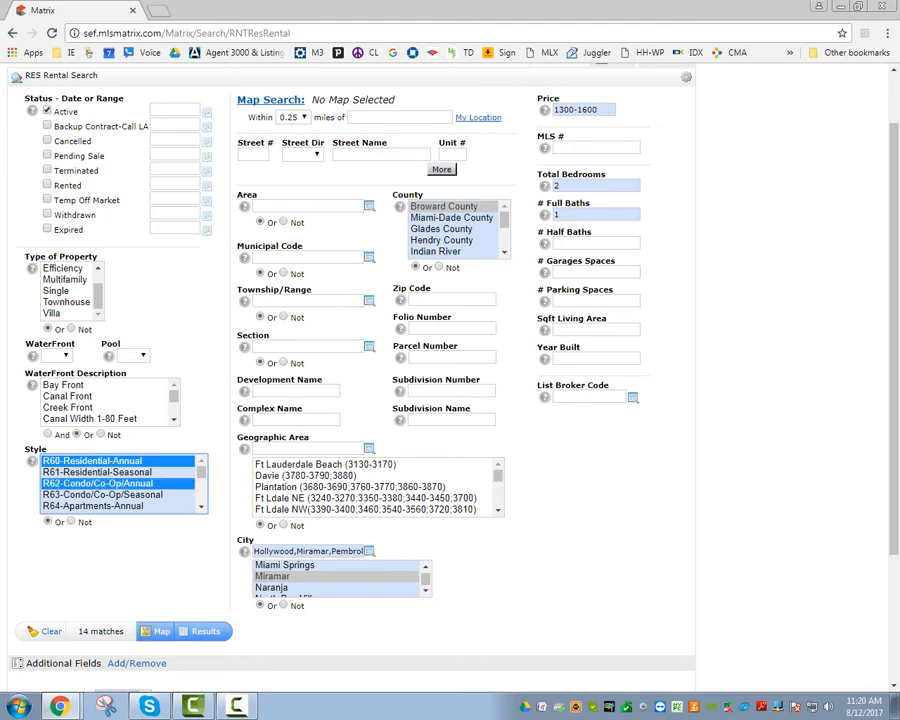
ctrl+click(102, 506)
click(201, 507)
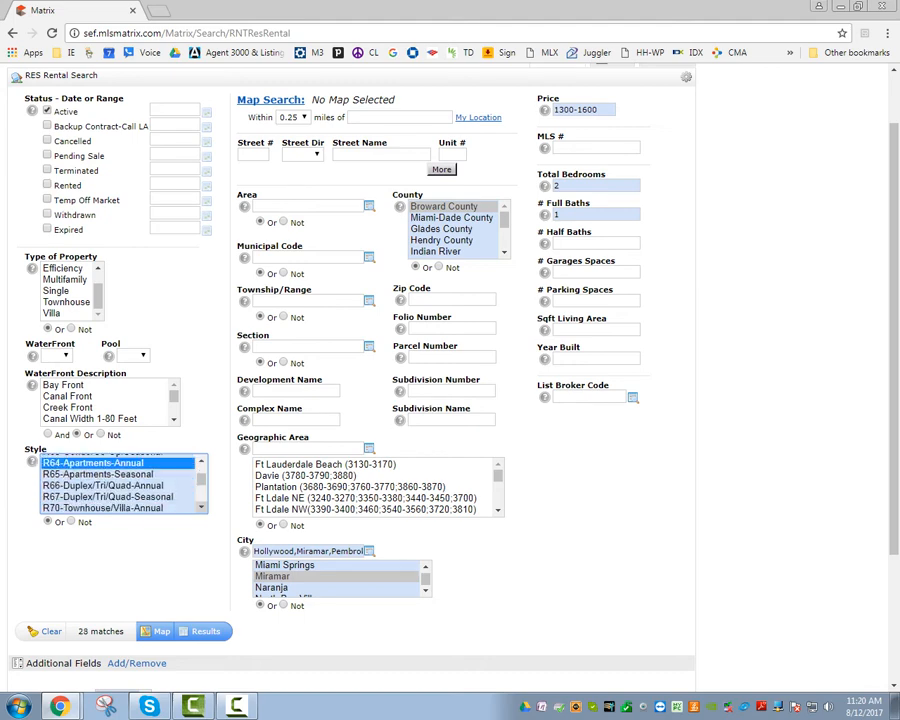
ctrl+click(103, 472)
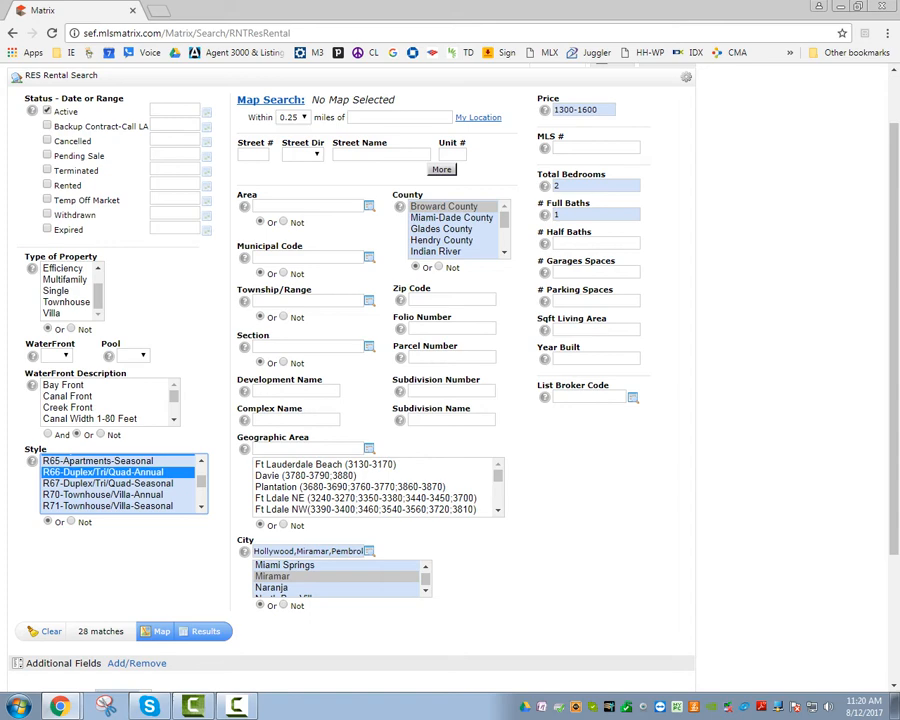
ctrl+click(103, 494)
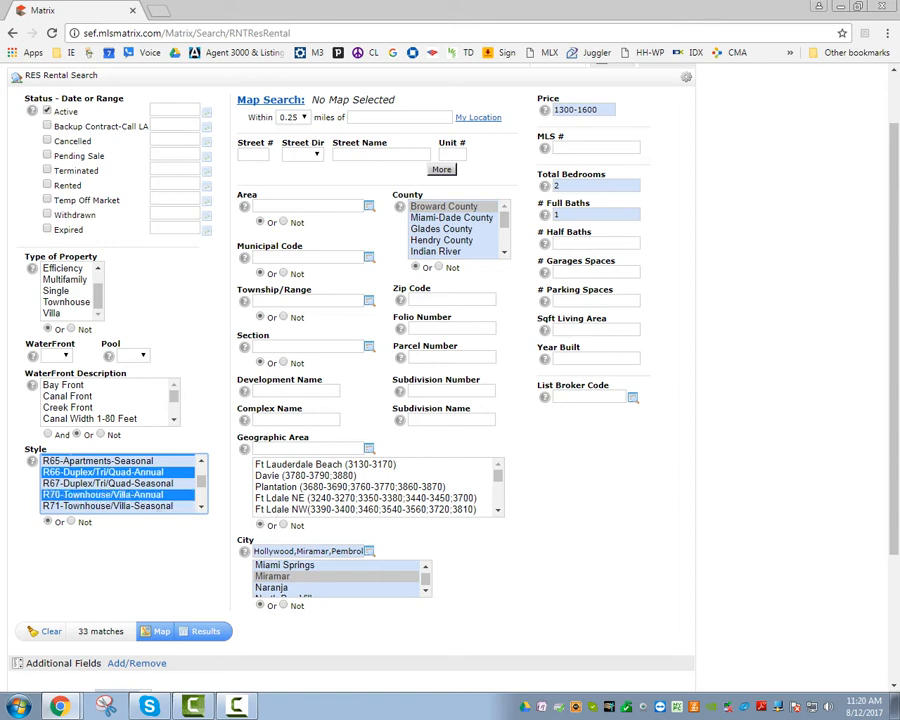
click(205, 631)
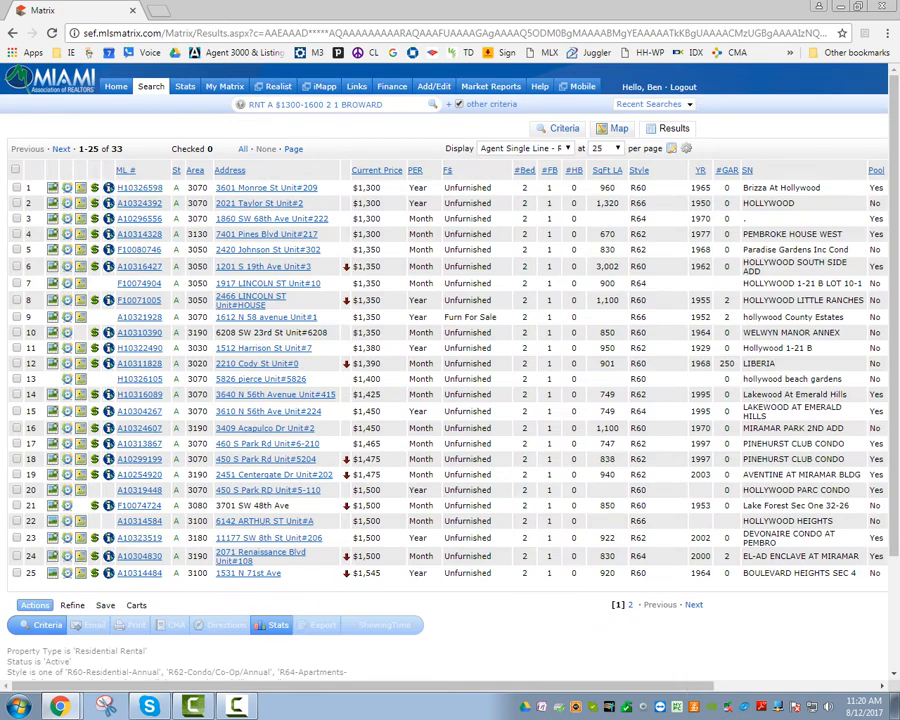
Keep the Agent Single Line - RNT display for the 33 results.
click(525, 148)
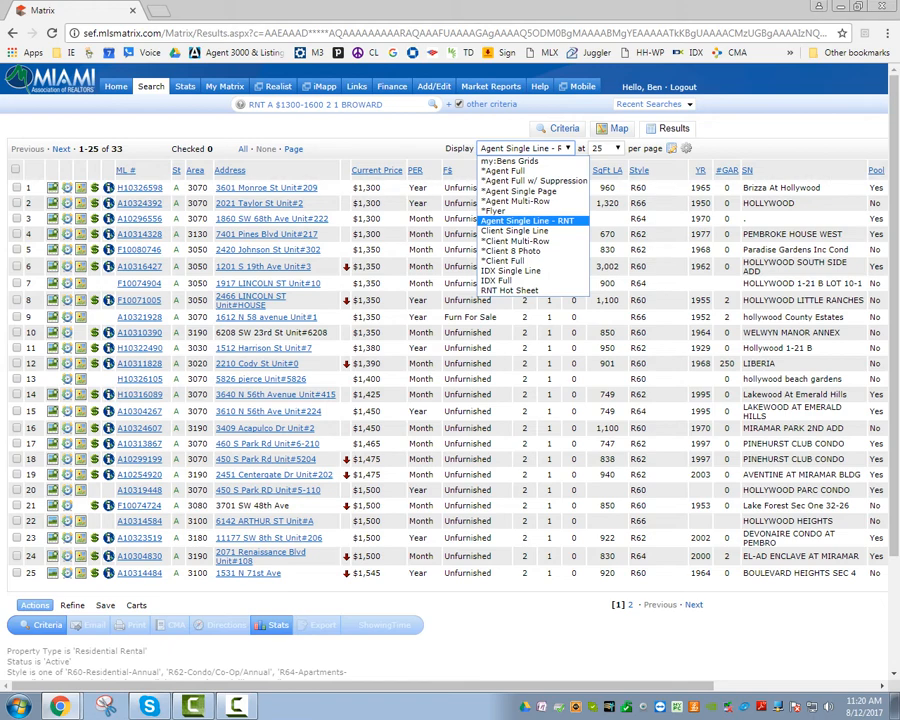
click(525, 148)
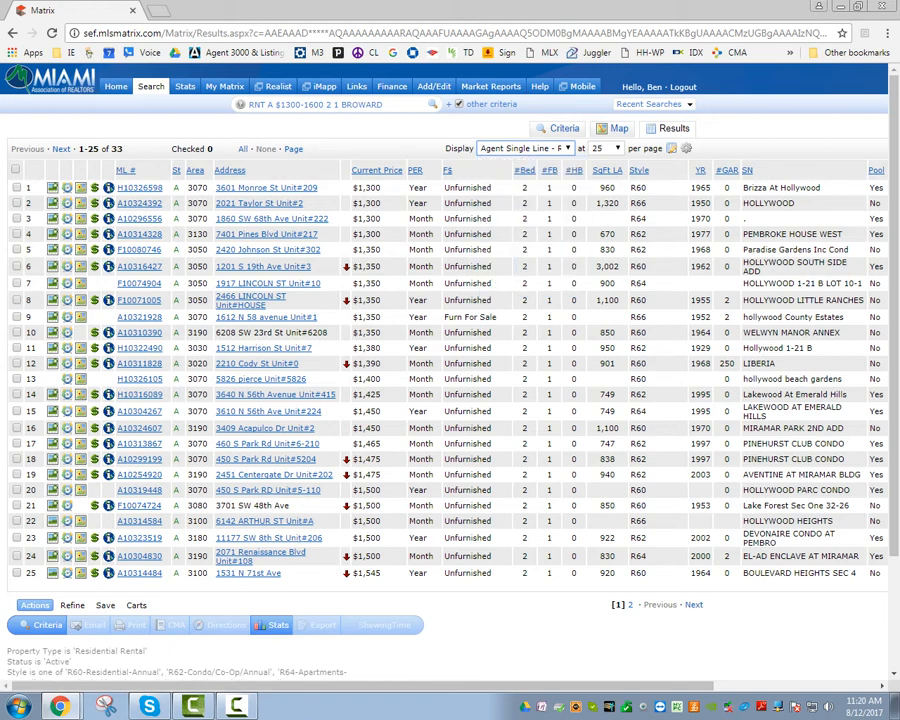
drag(123, 149, 112, 149)
Show 50 listings per page so all 33 rentals fit on one page.
click(606, 148)
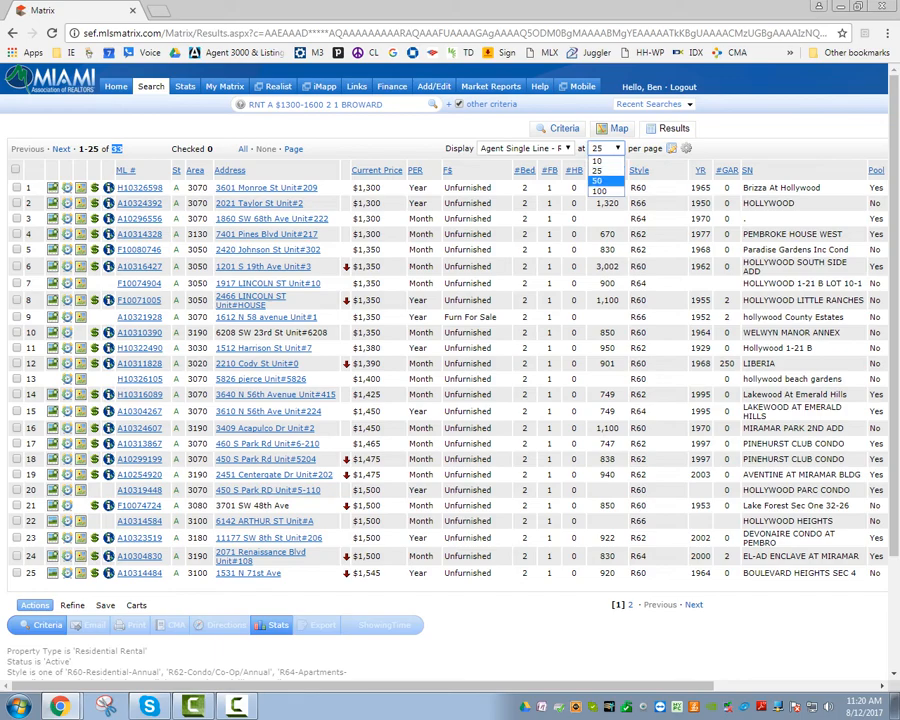
click(597, 180)
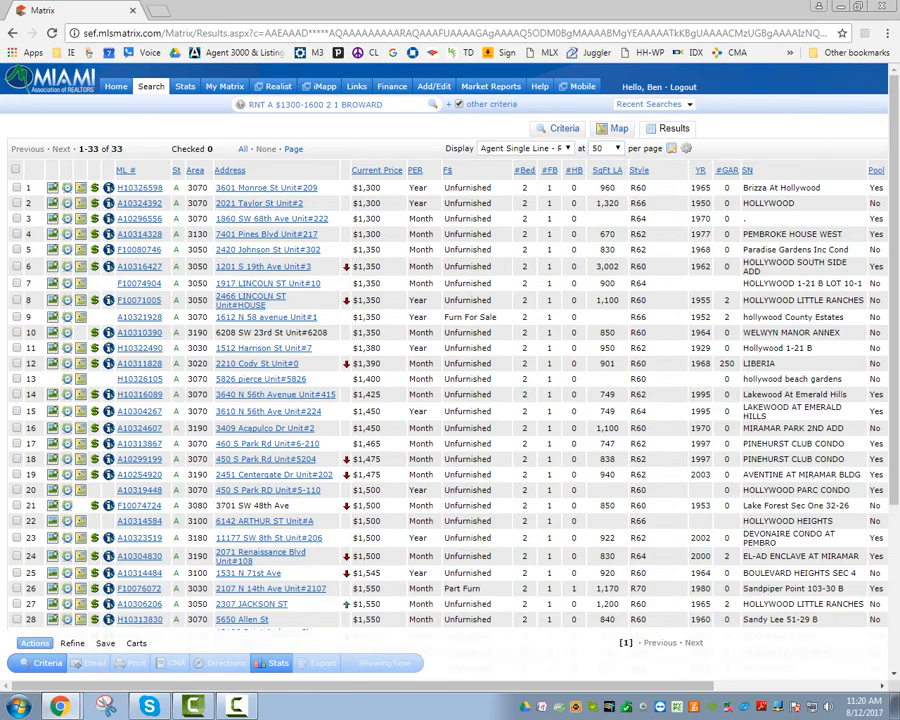
scroll(450, 400, down, 4)
scroll(450, 400, up, 4)
scroll(450, 400, down, 3)
scroll(450, 400, up, 3)
drag(166, 204, 166, 219)
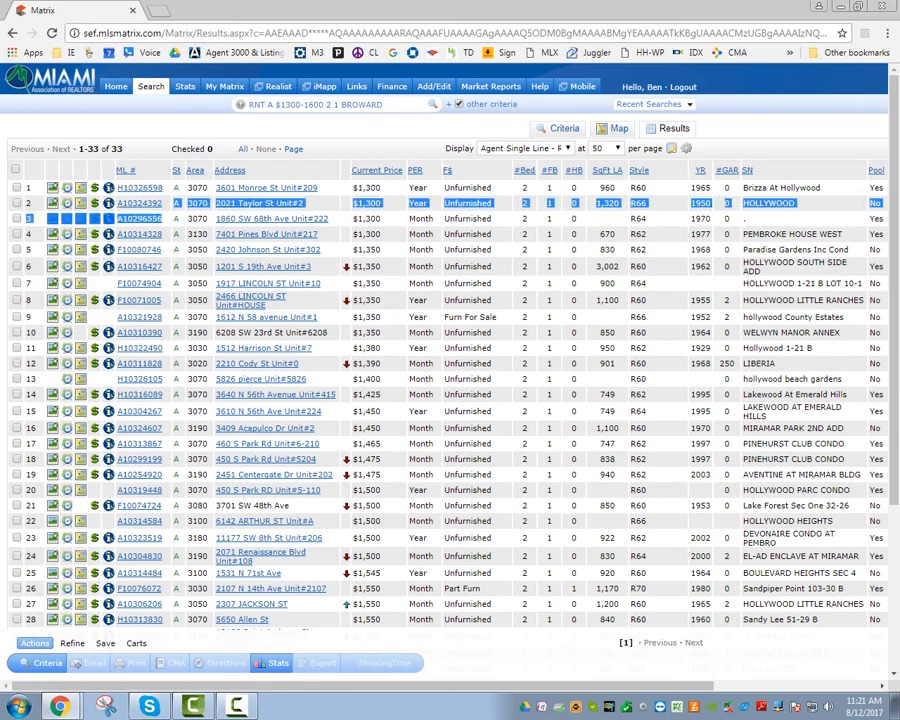
click(166, 218)
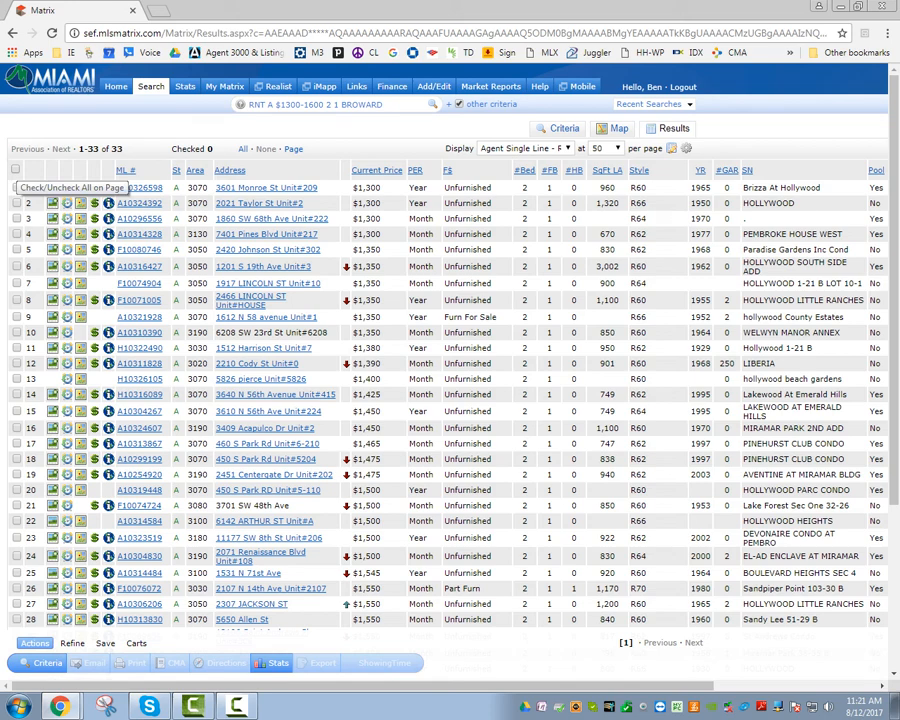
Check all 33 listings and start a New Auto Email from the Save options.
click(15, 169)
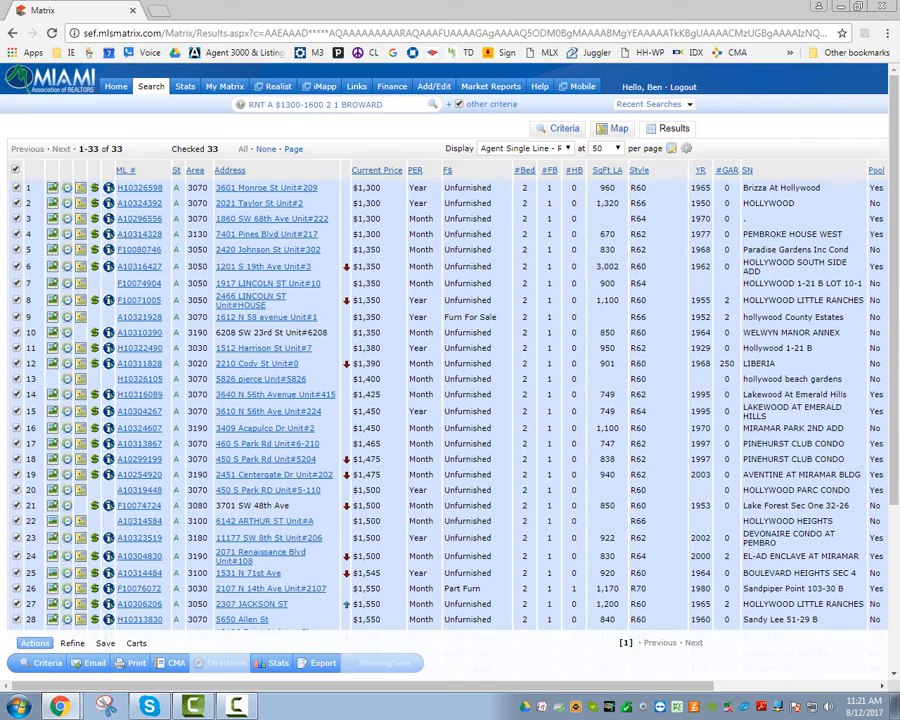
scroll(450, 400, down, 3)
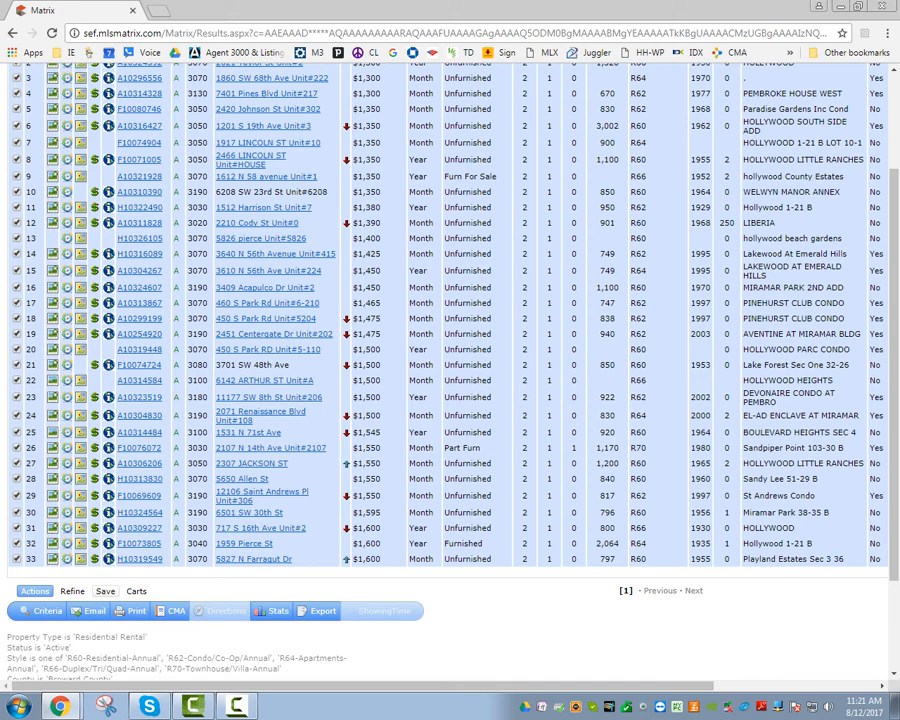
click(105, 591)
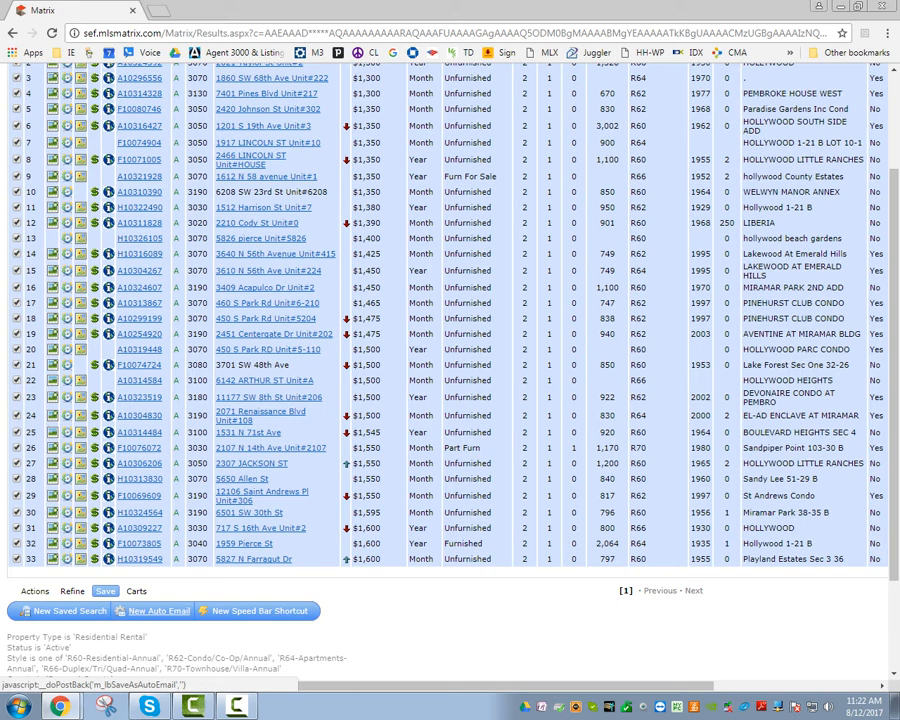
click(155, 611)
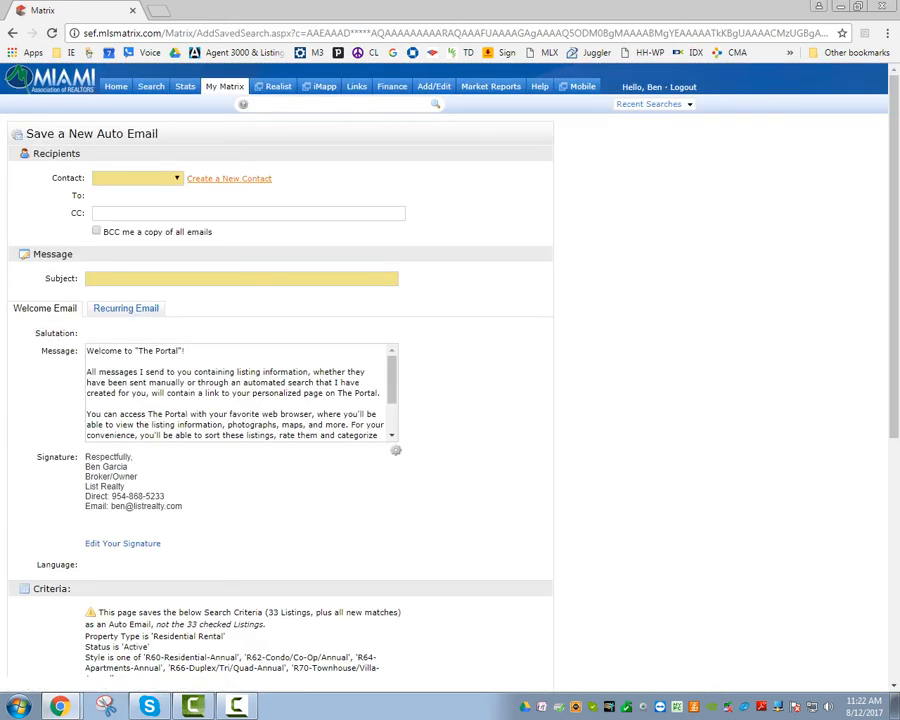
Start a new contact from the contact list and enter the contact's first name.
click(137, 178)
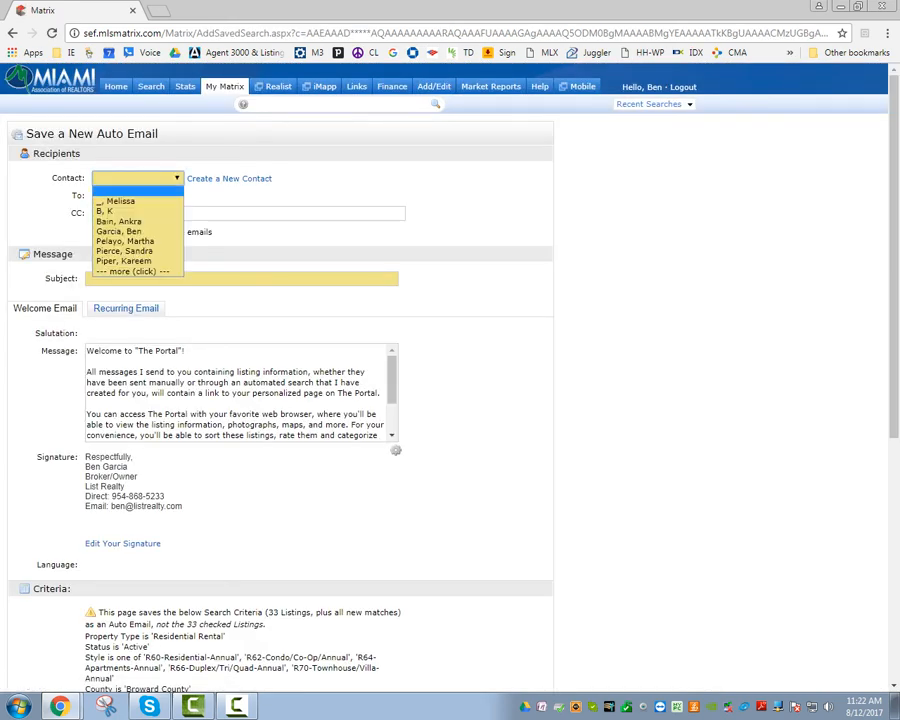
click(229, 178)
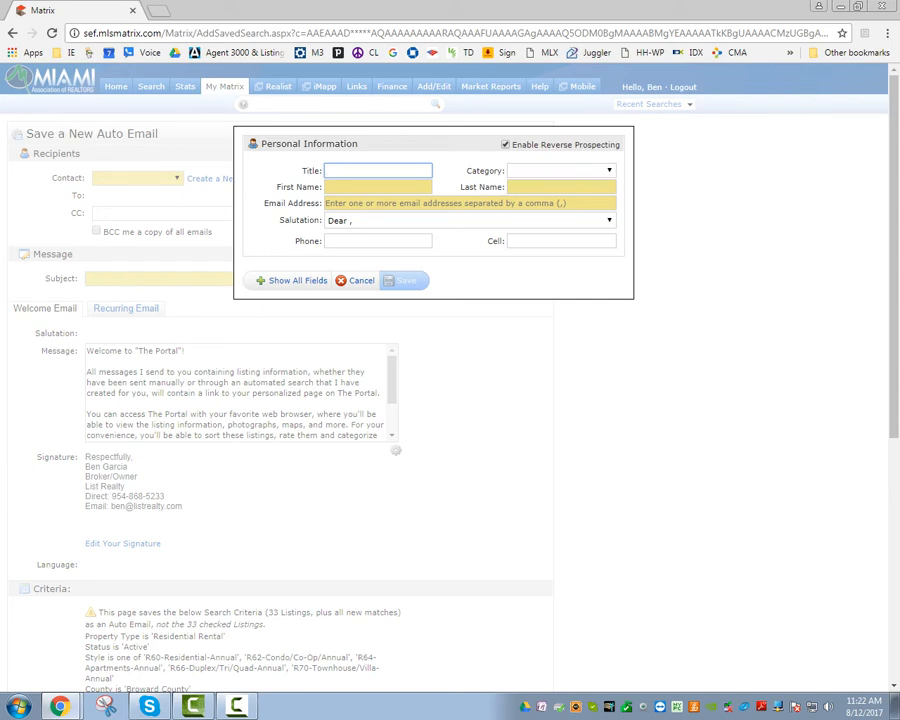
click(378, 187)
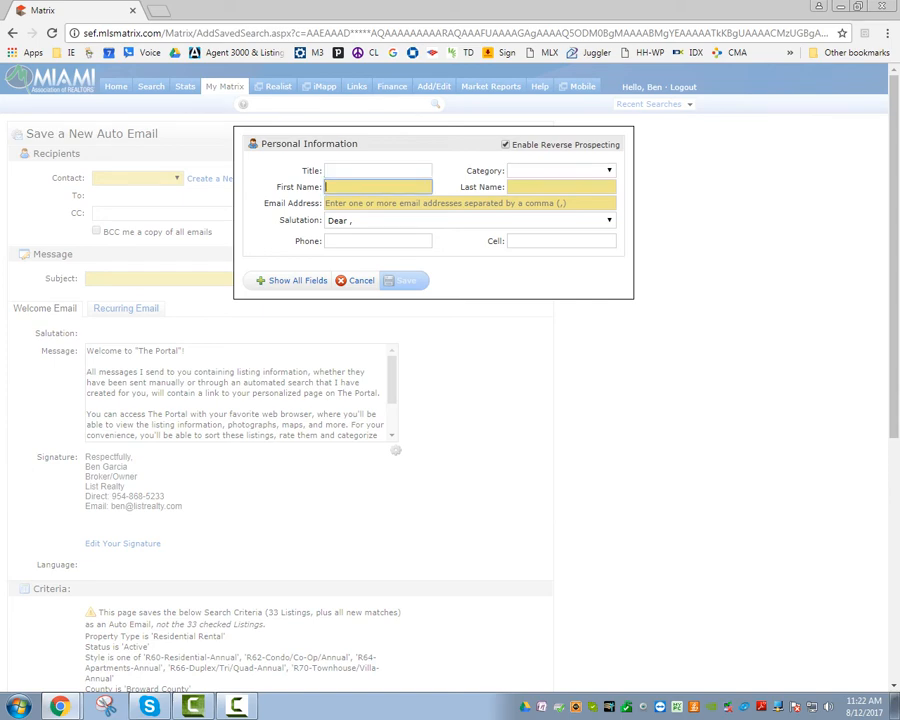
text(John)
key(Tab)
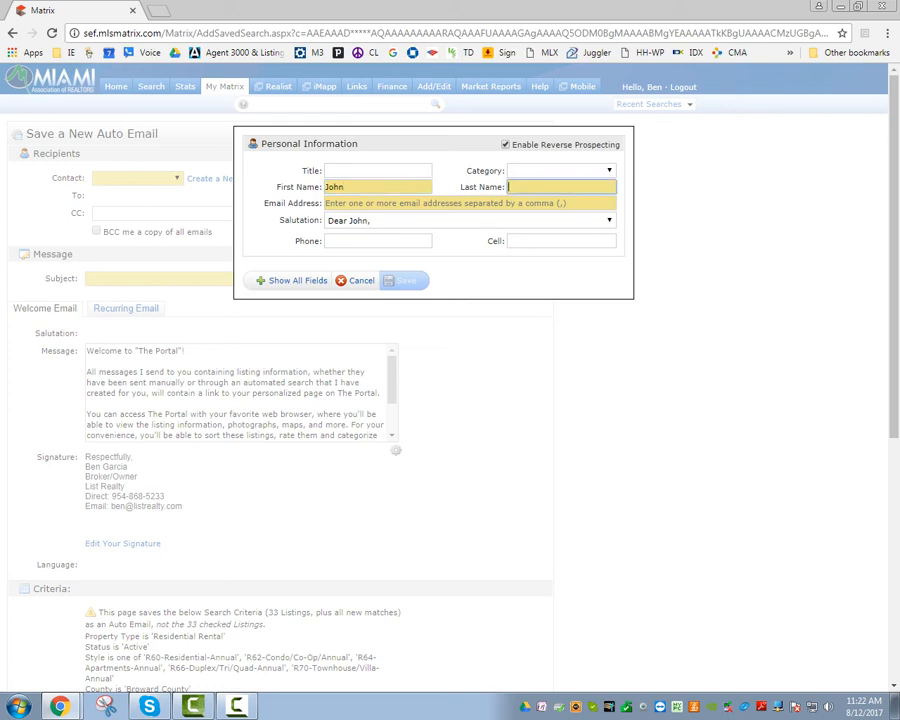
Enter the contact's last name and e-mail address, then save the contact as recipient.
text(Smith)
key(Tab)
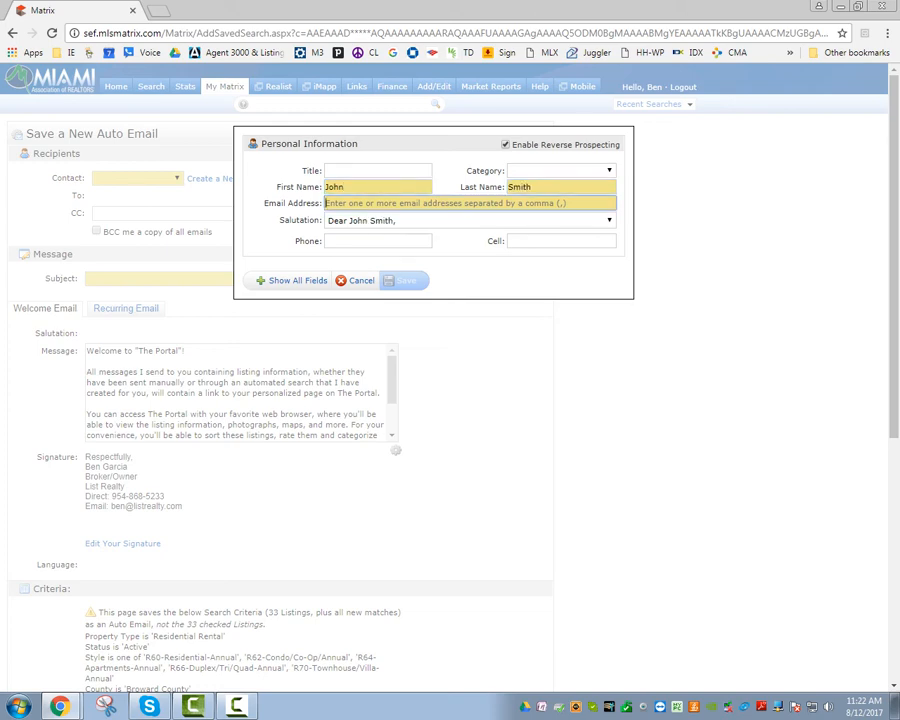
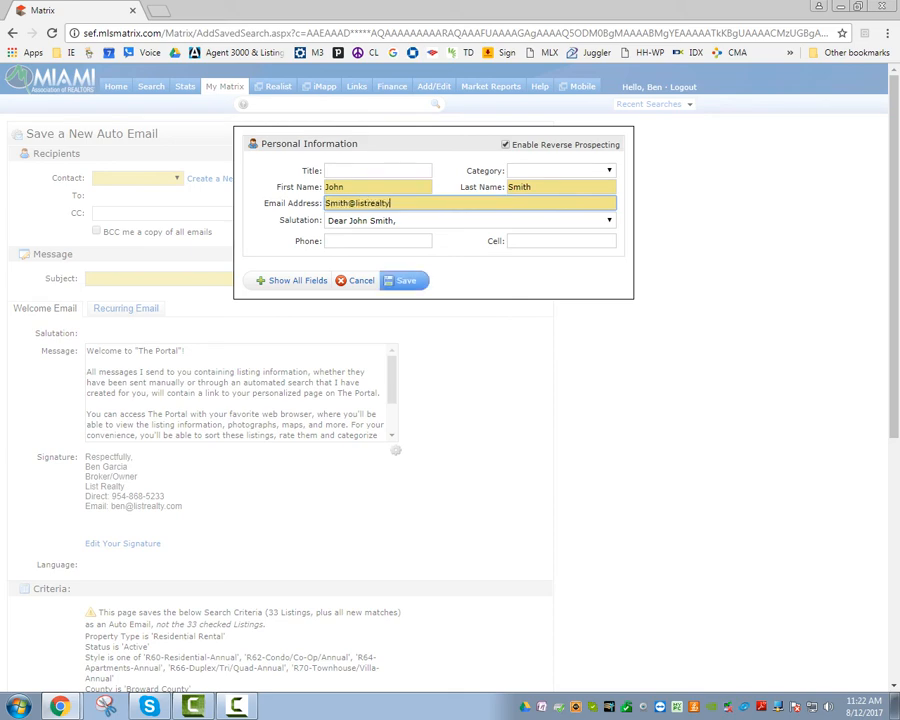
double_click(340, 203)
text(ben)
key(BackSpace)
key(BackSpace)
key(BackSpace)
text(info)
click(406, 280)
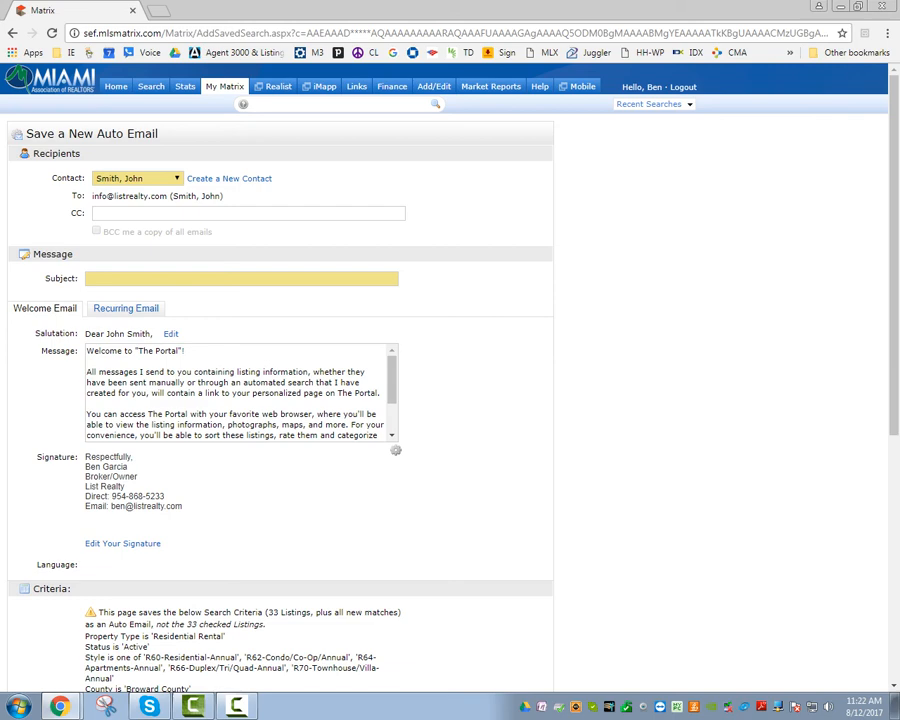
Type 'New Properties' and accept the suggested subject 'New properties for you'.
click(150, 213)
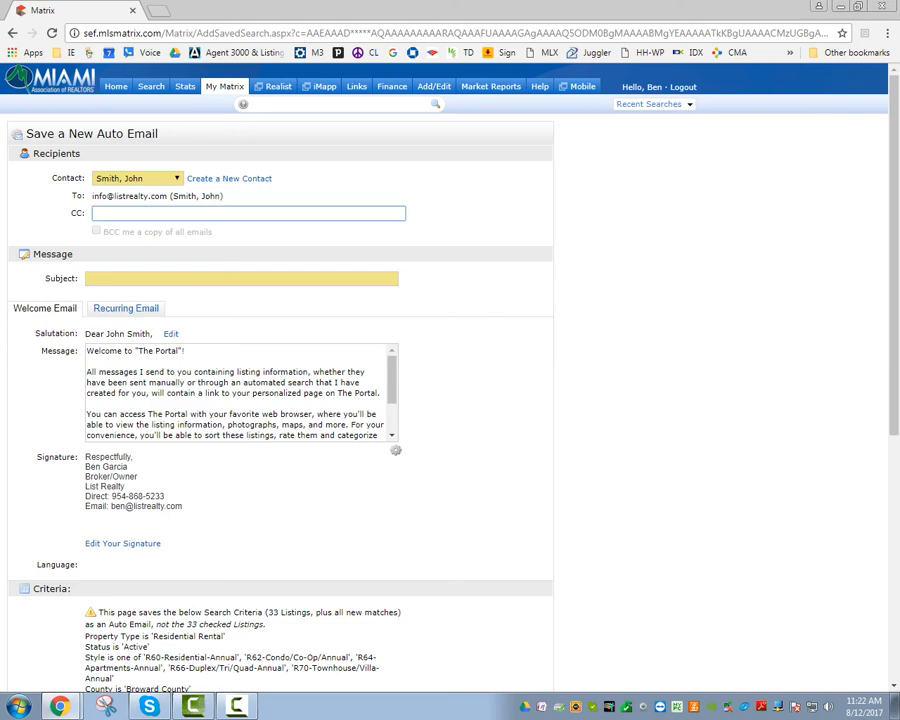
scroll(450, 400, down, 1)
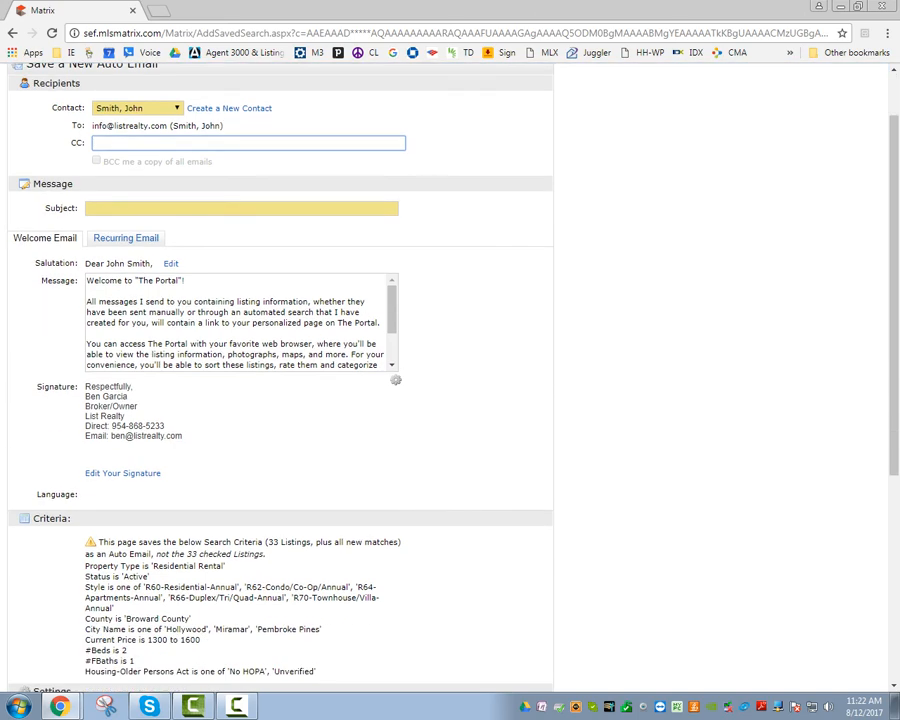
click(241, 208)
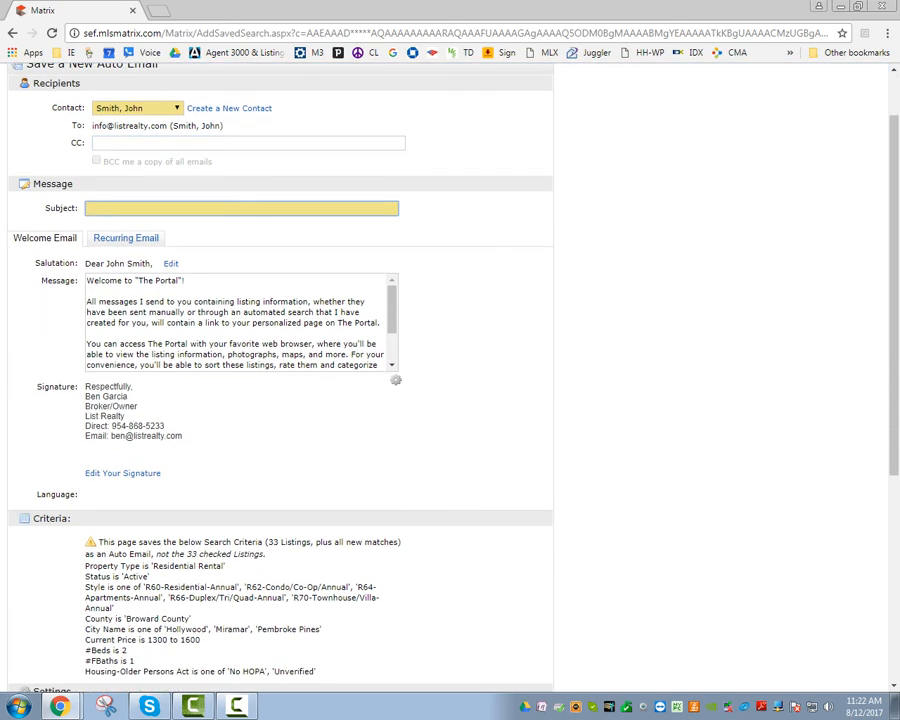
scroll(450, 400, up, 1)
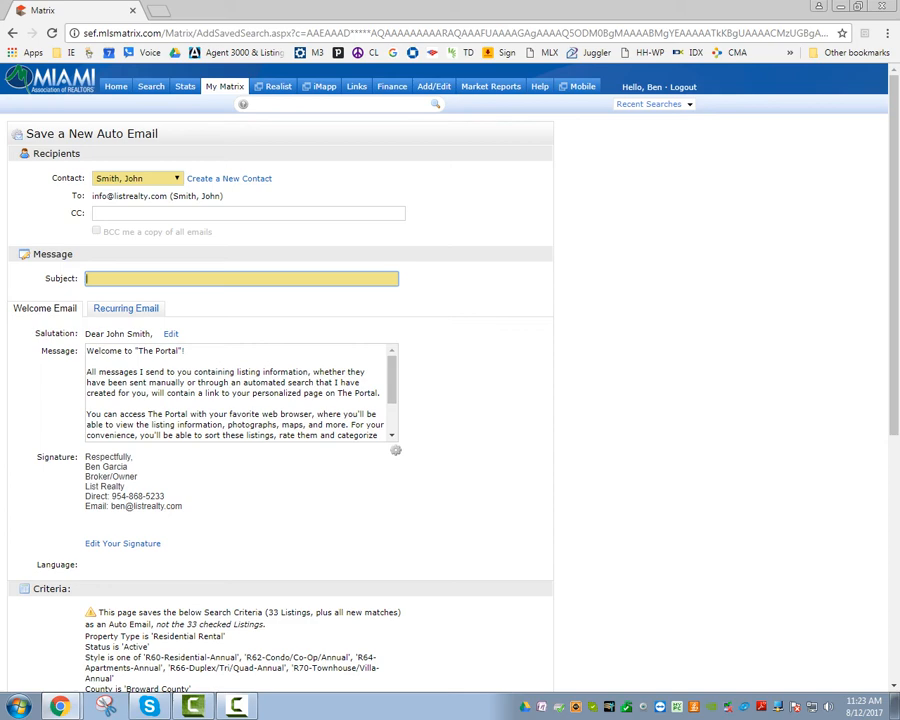
text(N)
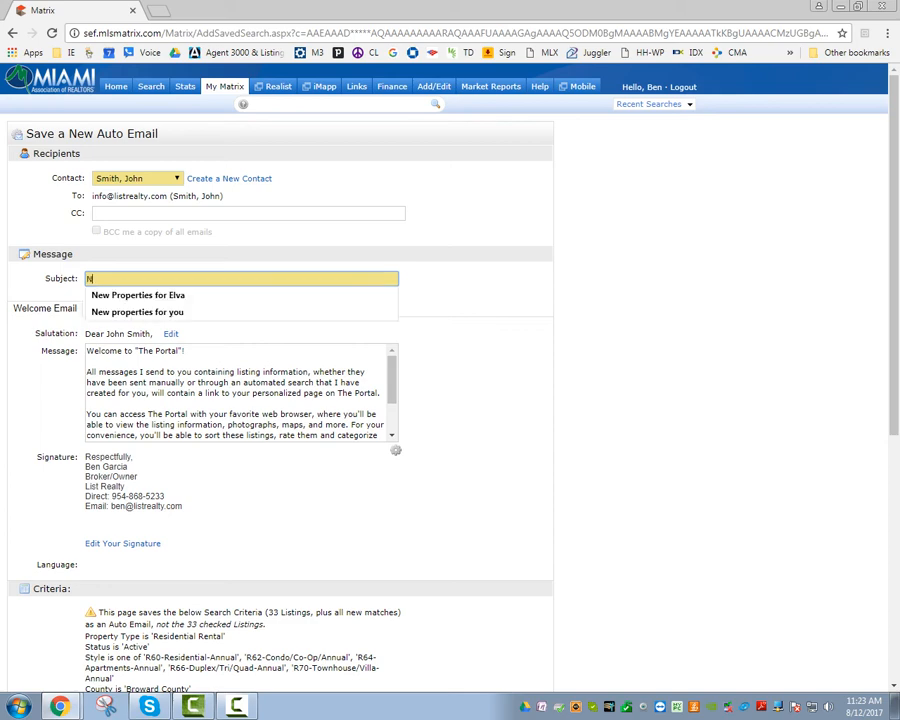
text(ew Properties)
key(Down)
key(Down)
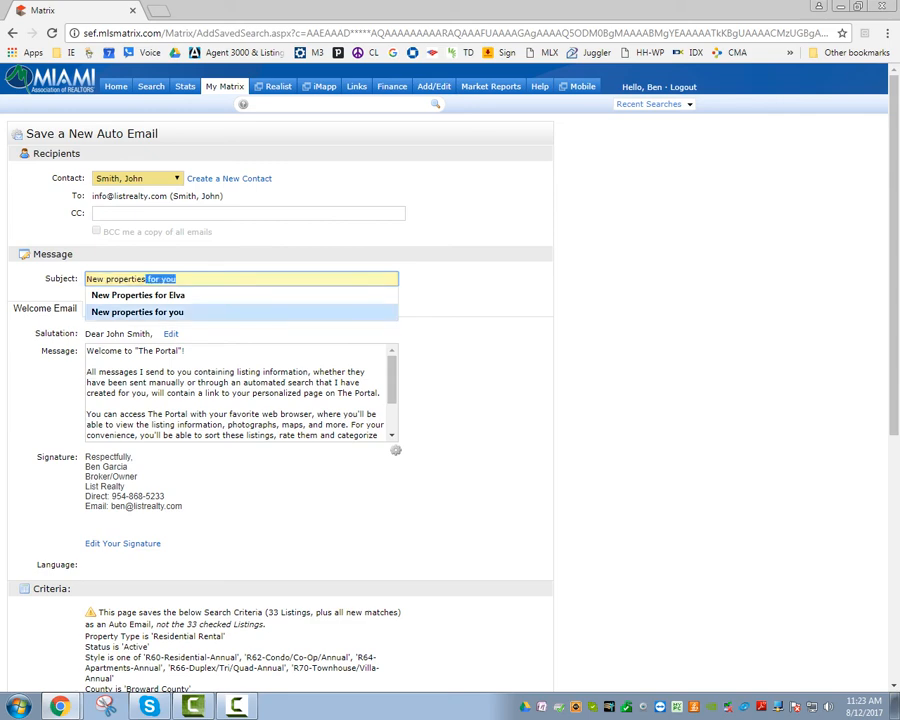
key(Return)
Review the welcome message and the Daily schedule further down the form.
scroll(450, 400, down, 1)
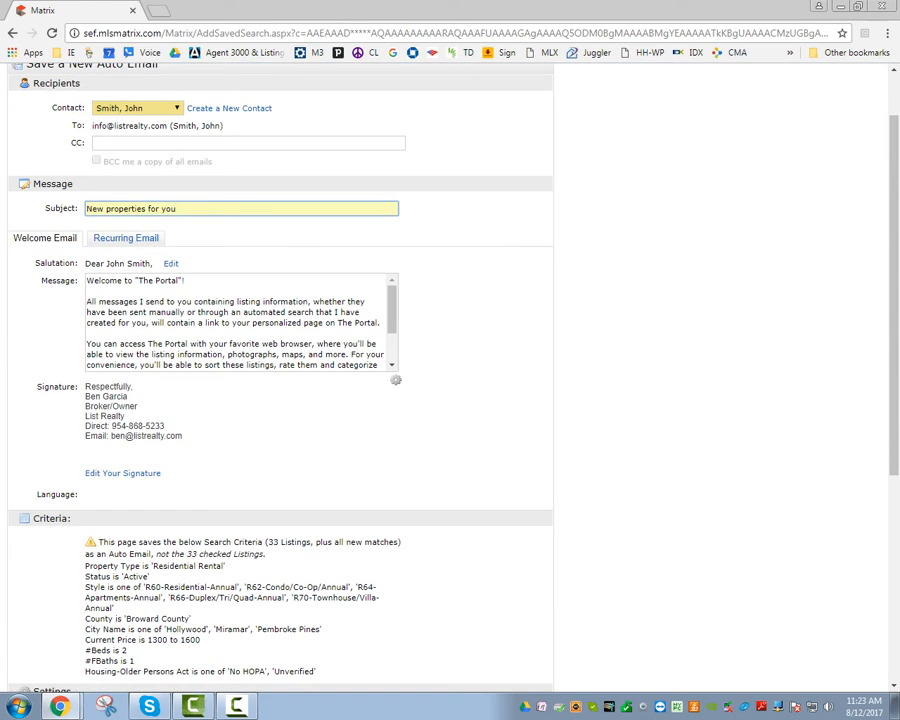
drag(86, 301, 175, 344)
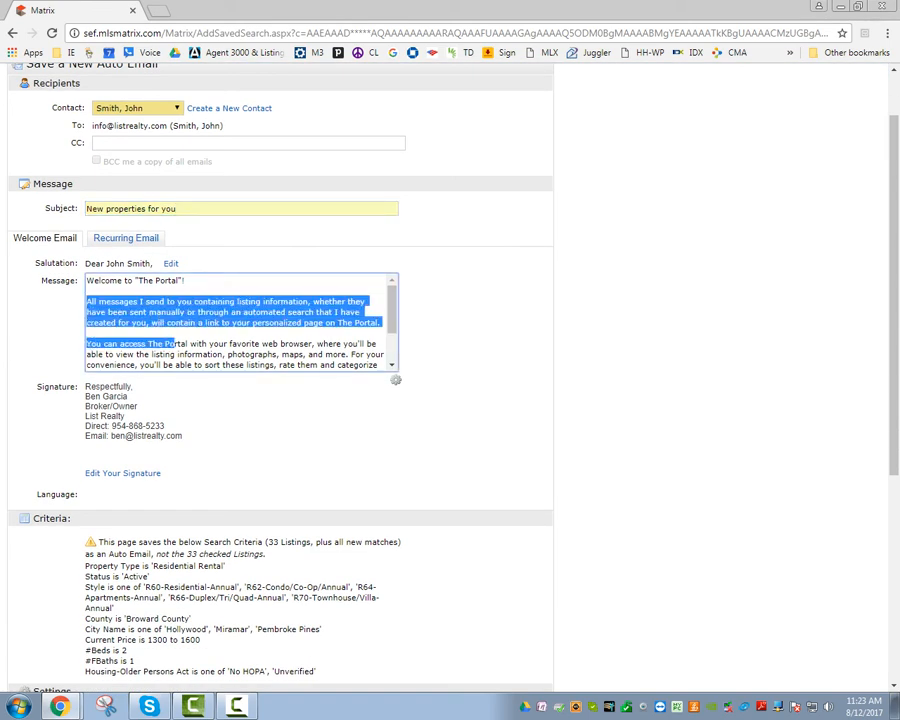
scroll(175, 344, down, 1)
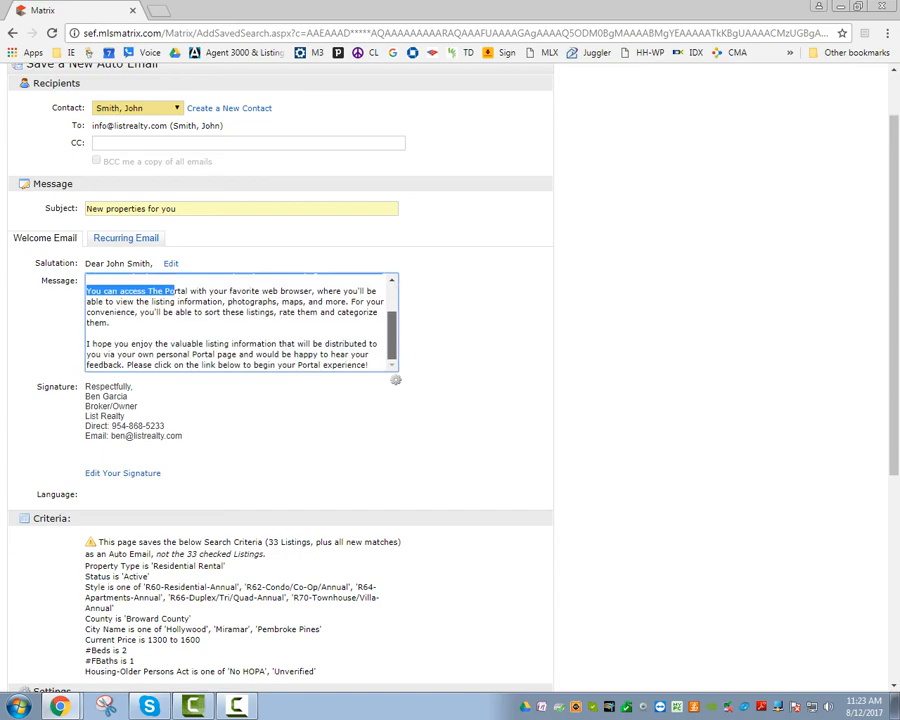
scroll(175, 344, up, 1)
scroll(175, 344, down, 3)
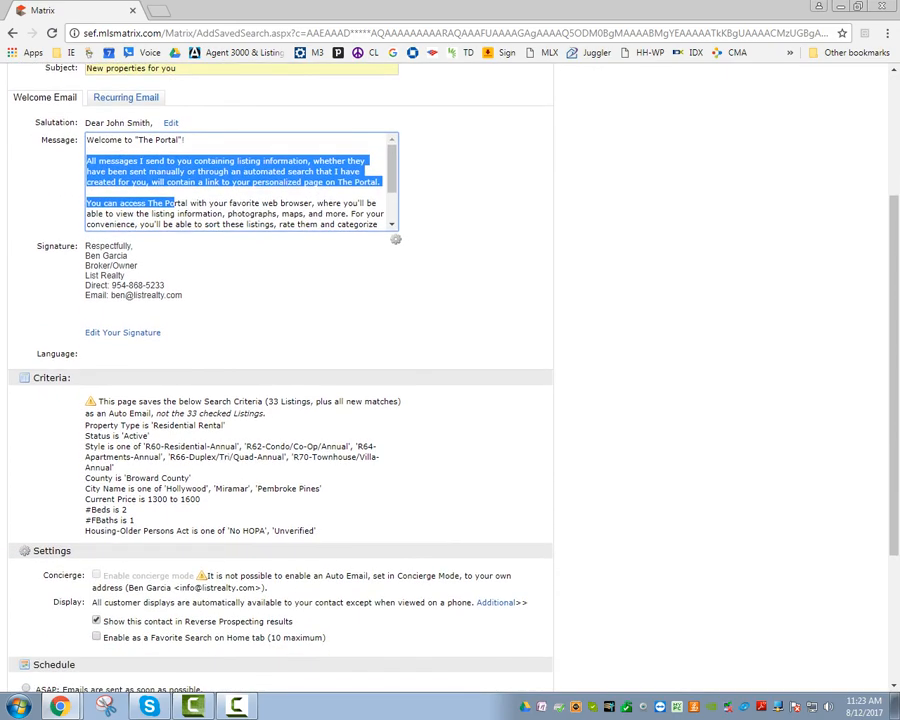
scroll(175, 344, down, 4)
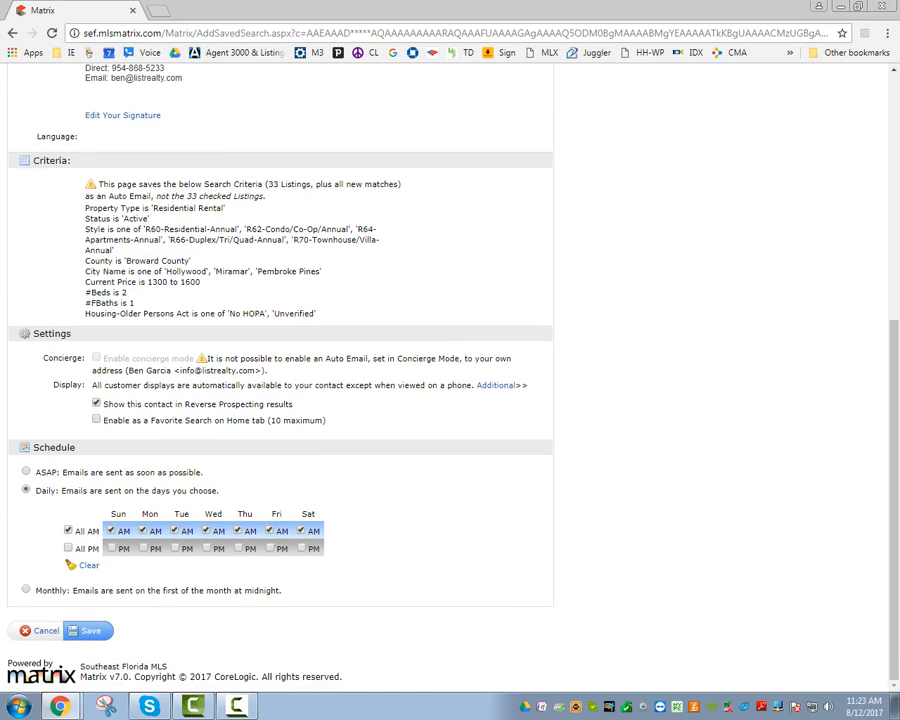
Hide the contact from Reverse Prospecting results and switch the schedule from Daily to ASAP.
click(96, 404)
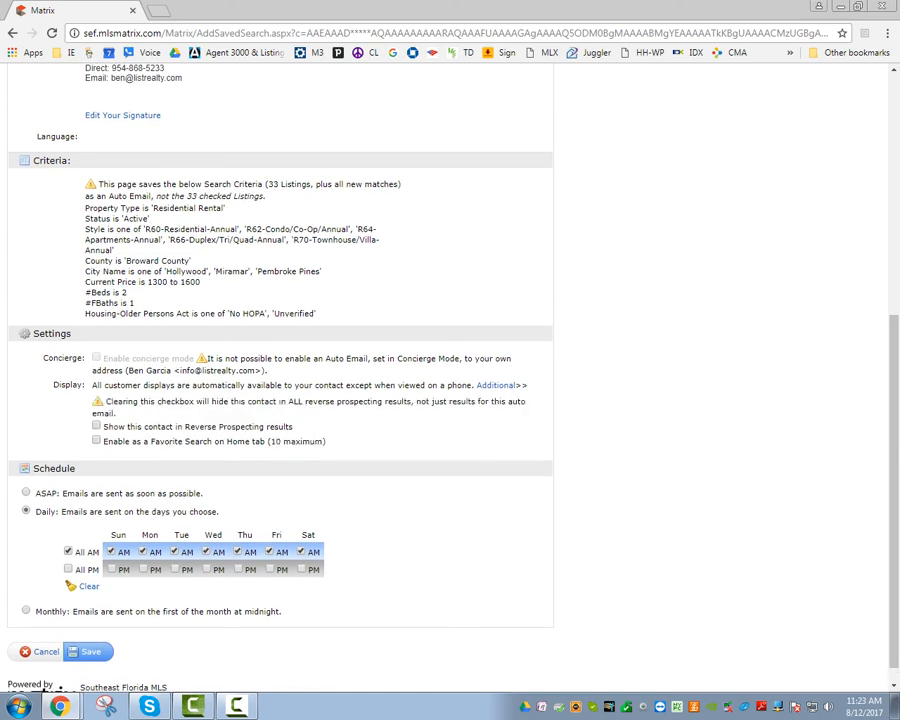
scroll(280, 360, down, 1)
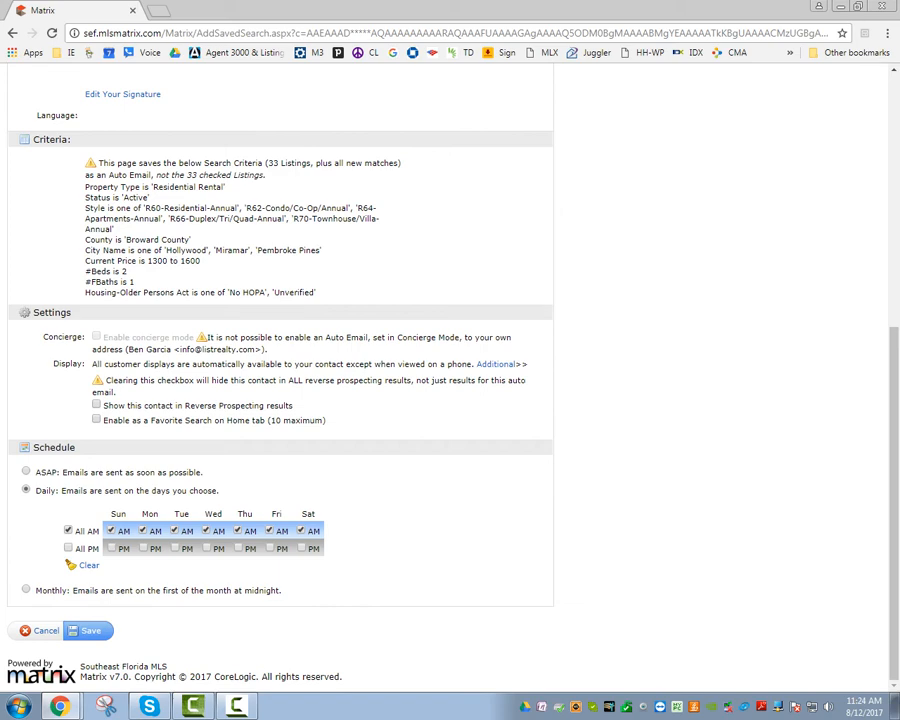
click(26, 471)
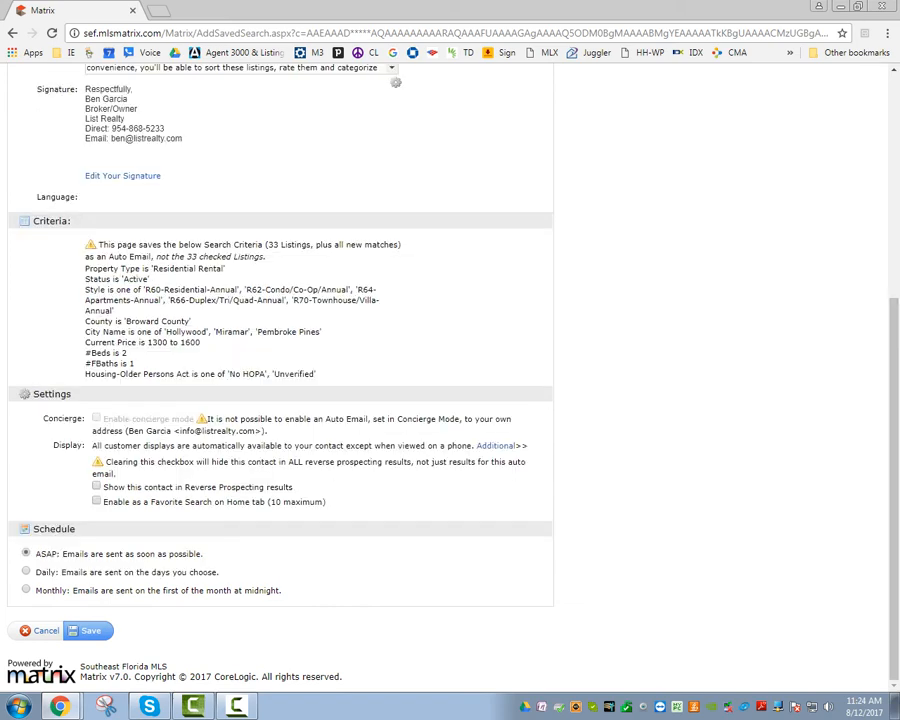
click(26, 571)
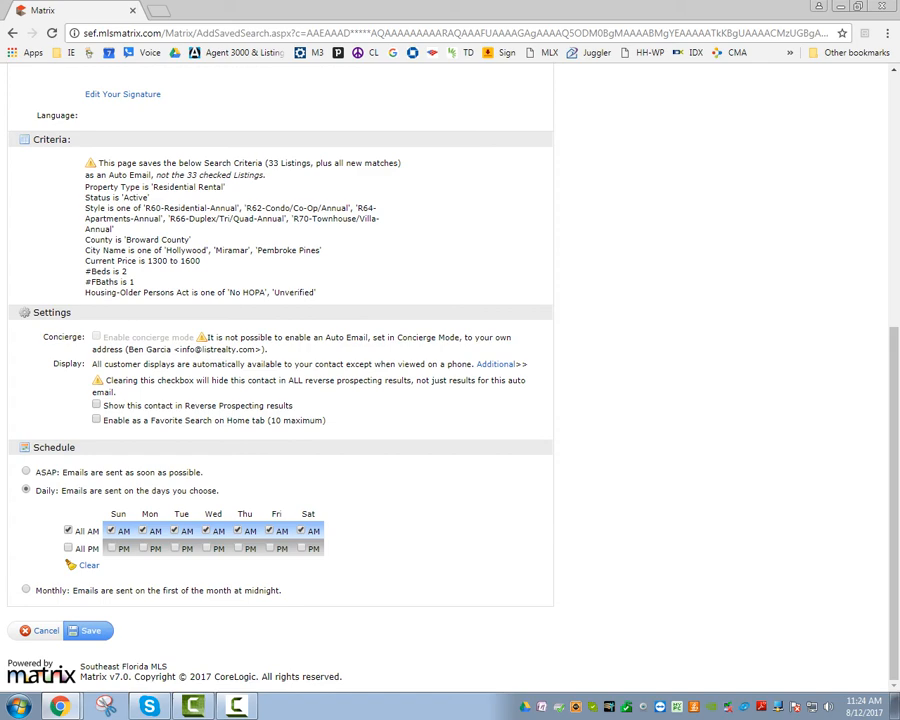
click(26, 471)
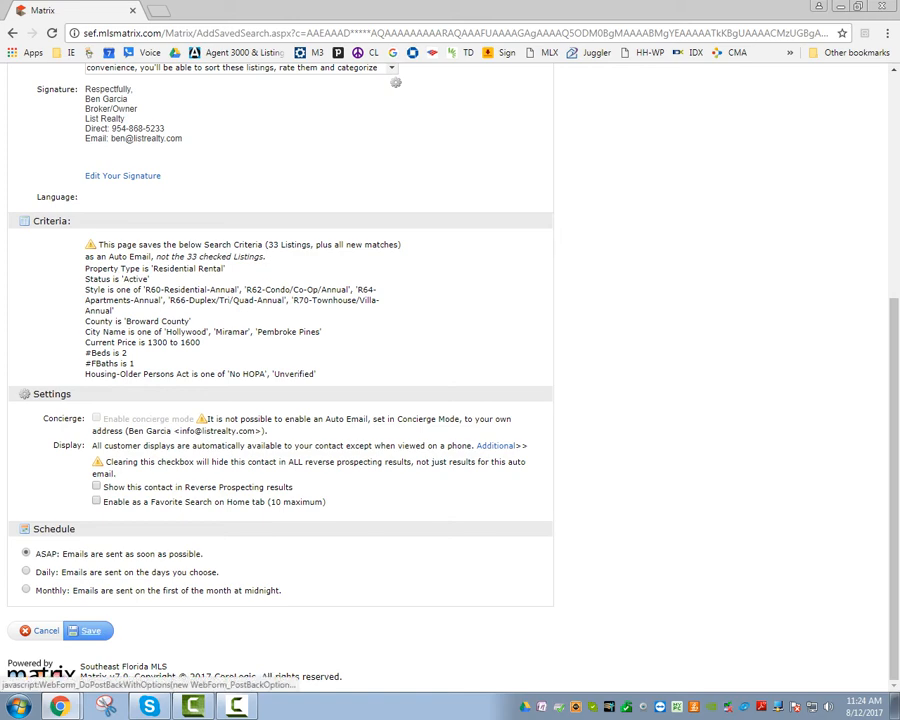
Save the auto email and return to the 33-match criteria form's Additional Fields.
click(90, 630)
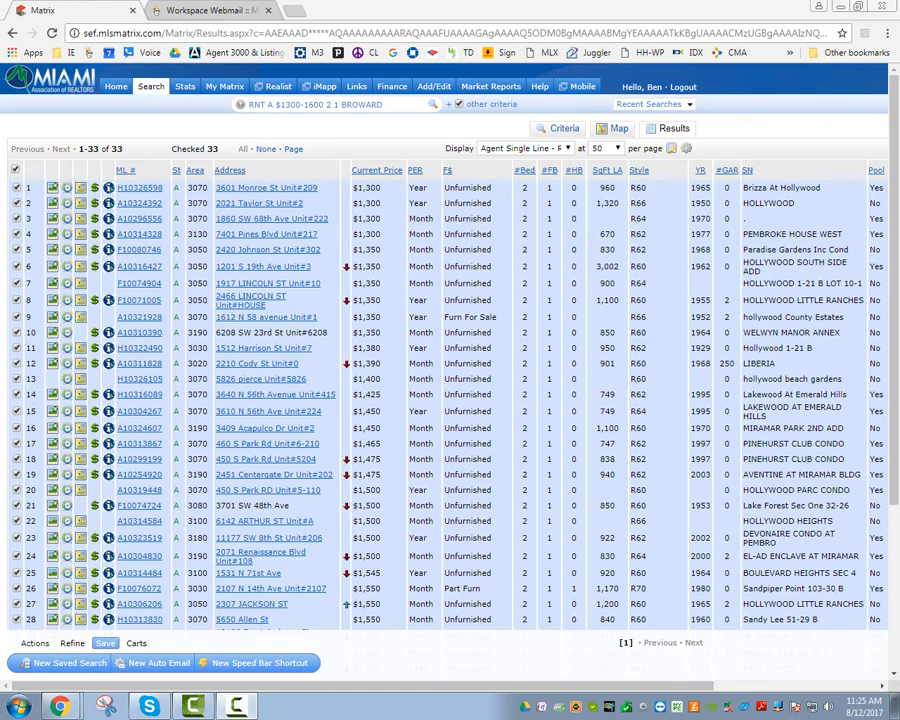
click(72, 643)
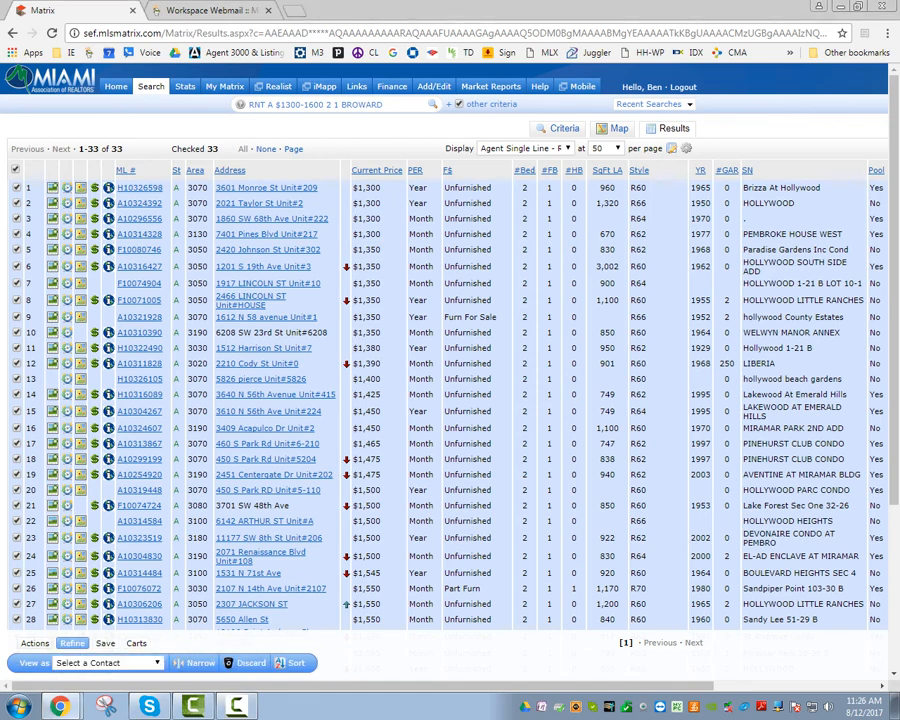
click(35, 643)
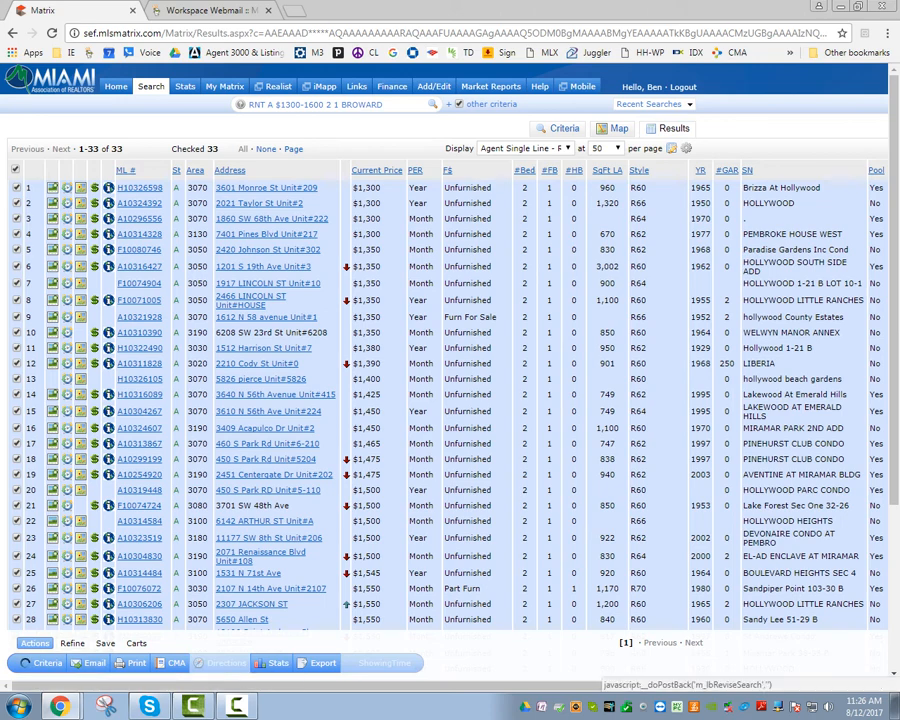
click(47, 663)
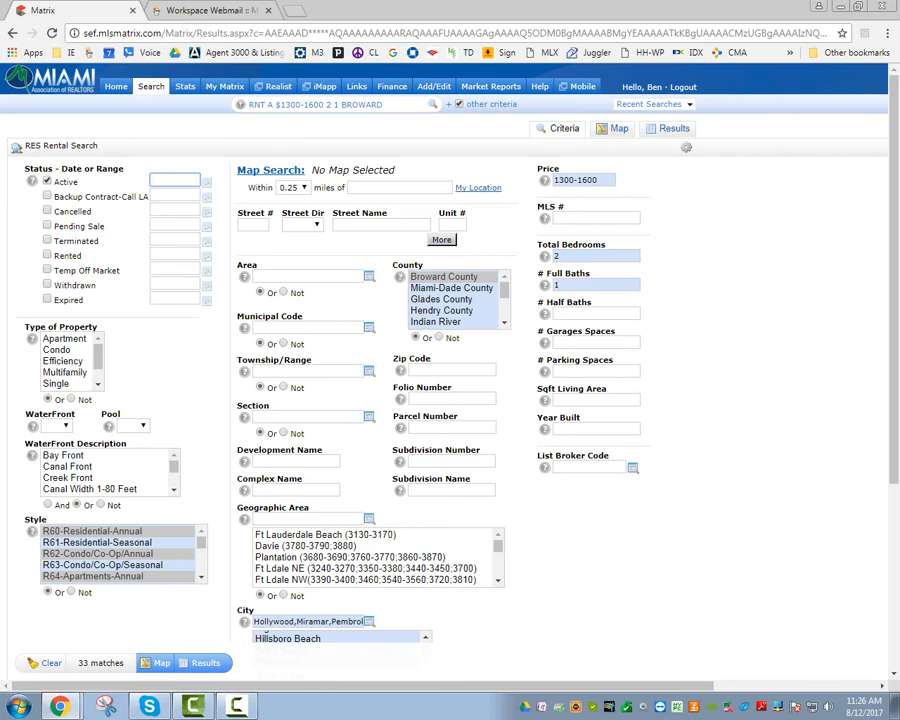
scroll(450, 400, down, 3)
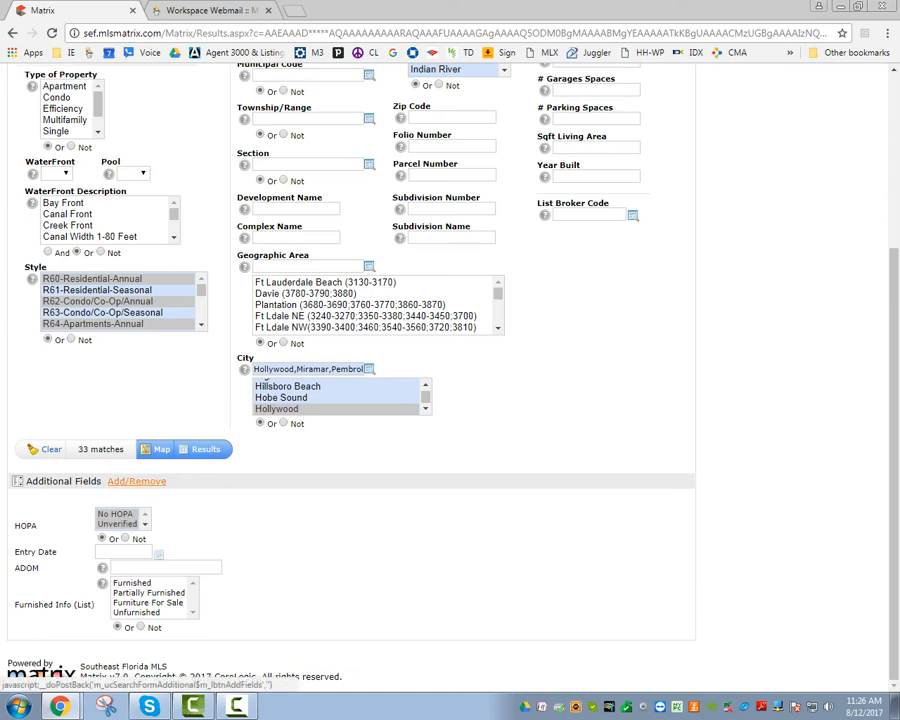
Add Pet Restrictions and Pets Allowed to the Additional Fields and go back to the criteria.
click(136, 481)
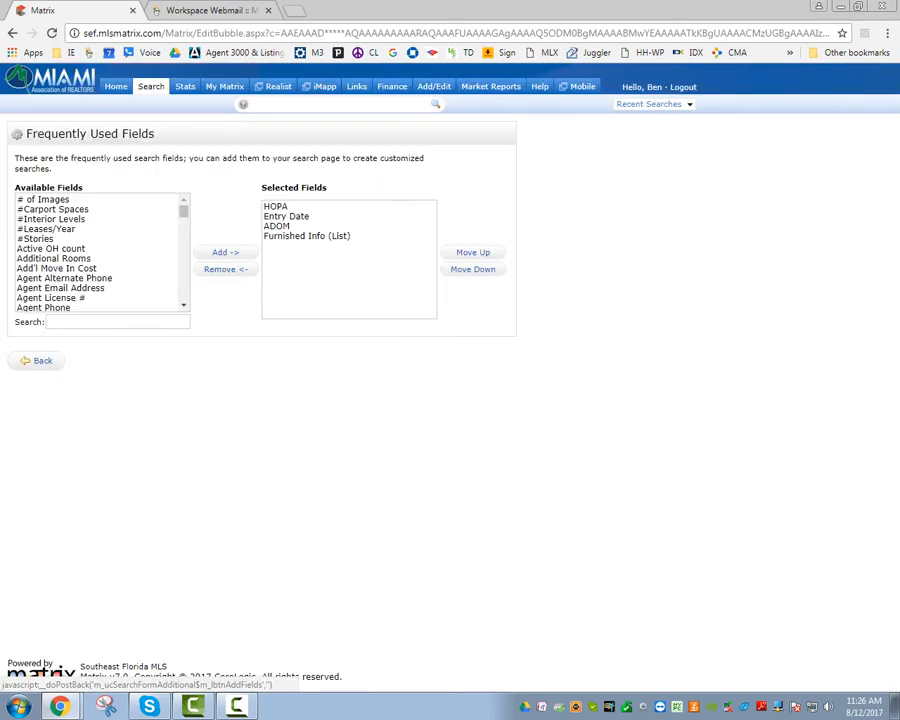
scroll(100, 253, down, 12)
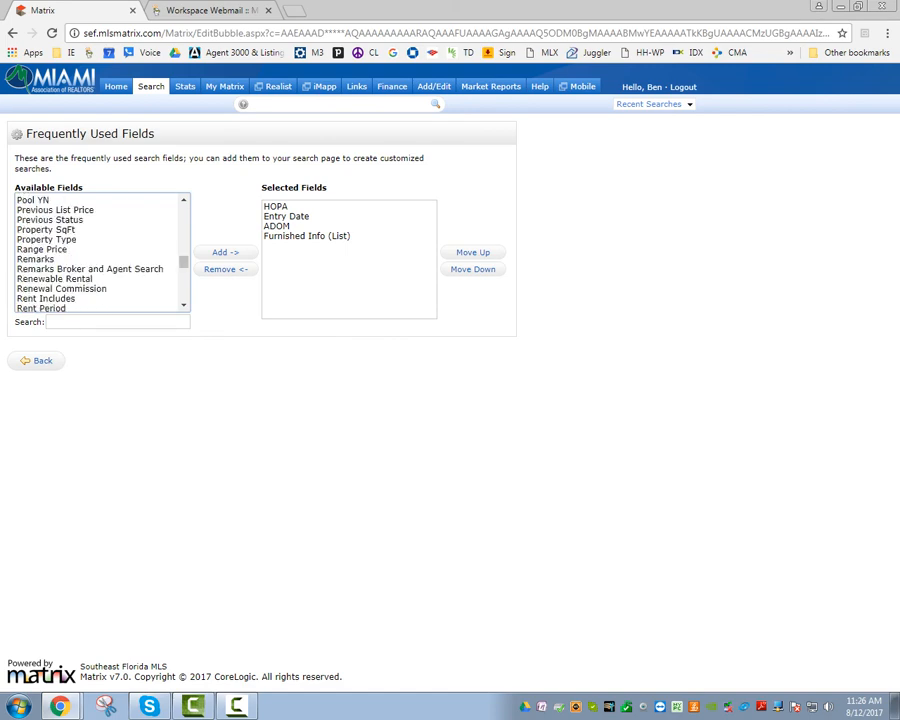
scroll(100, 253, up, 4)
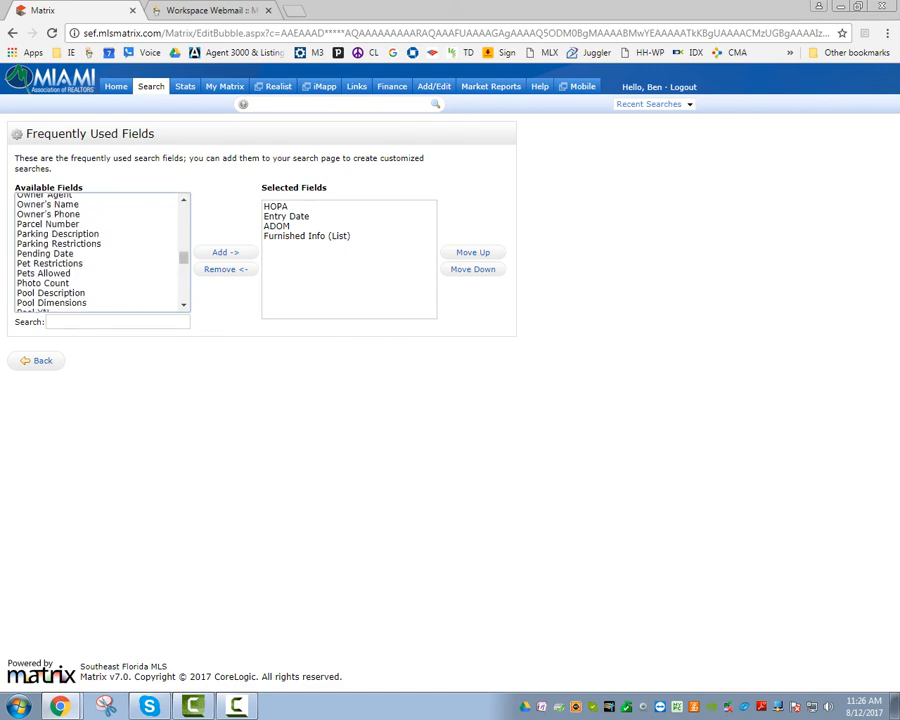
click(49, 263)
click(225, 252)
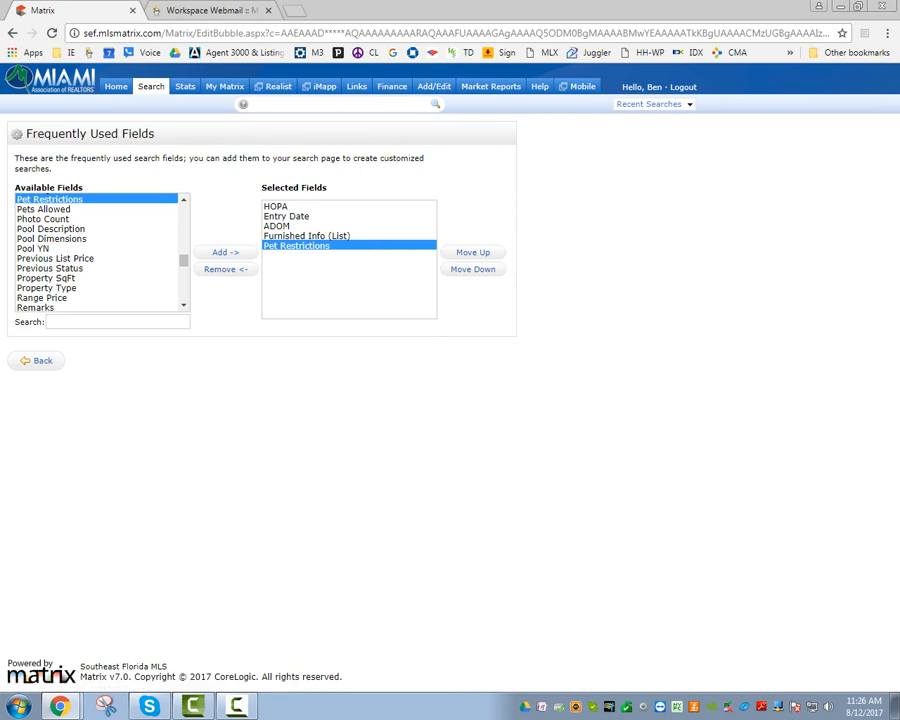
click(56, 209)
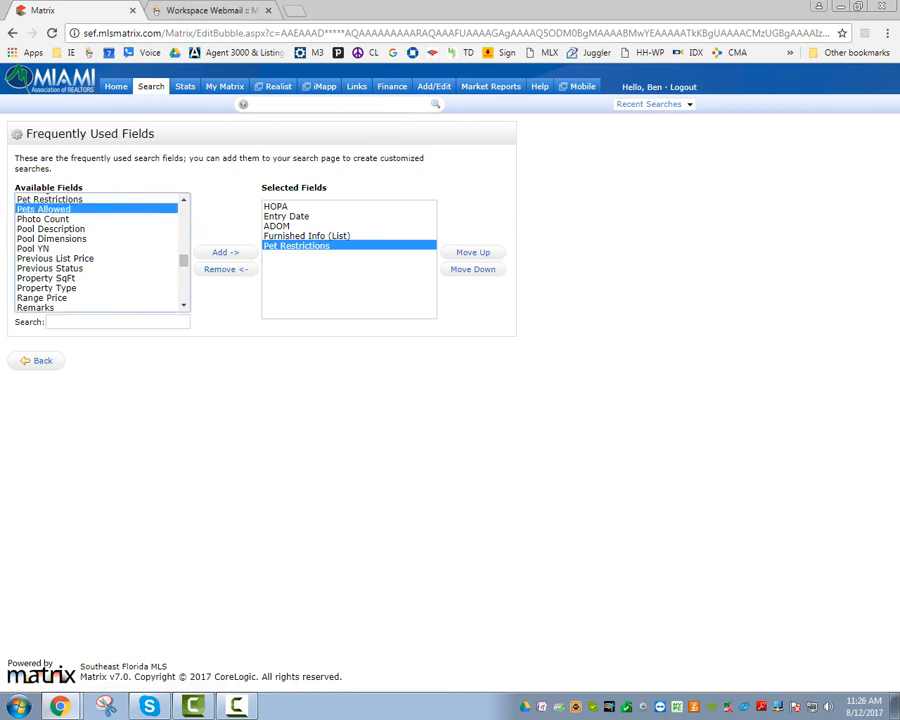
click(225, 252)
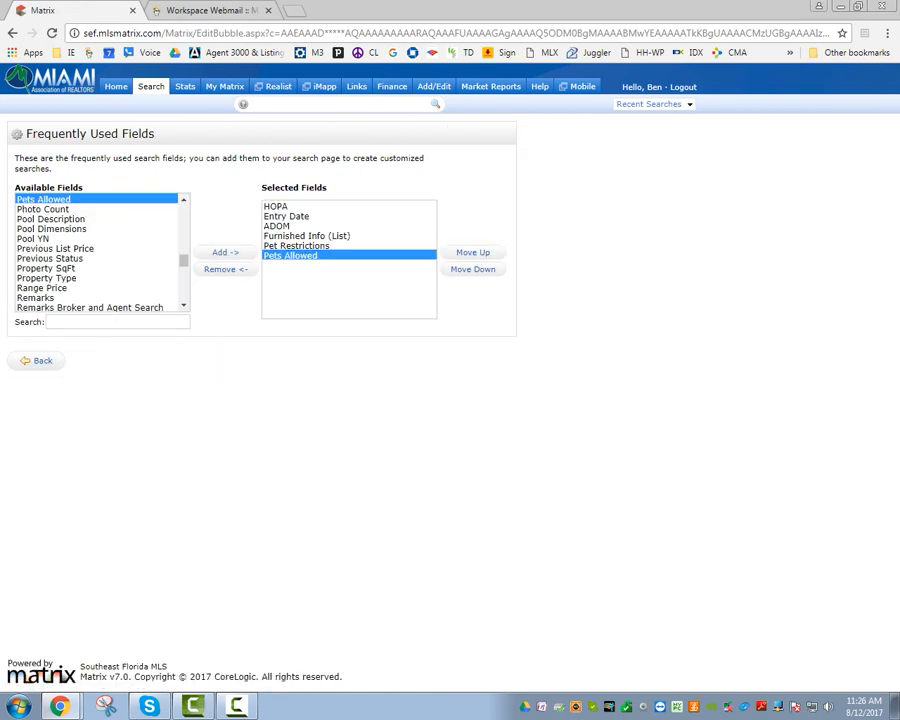
click(40, 360)
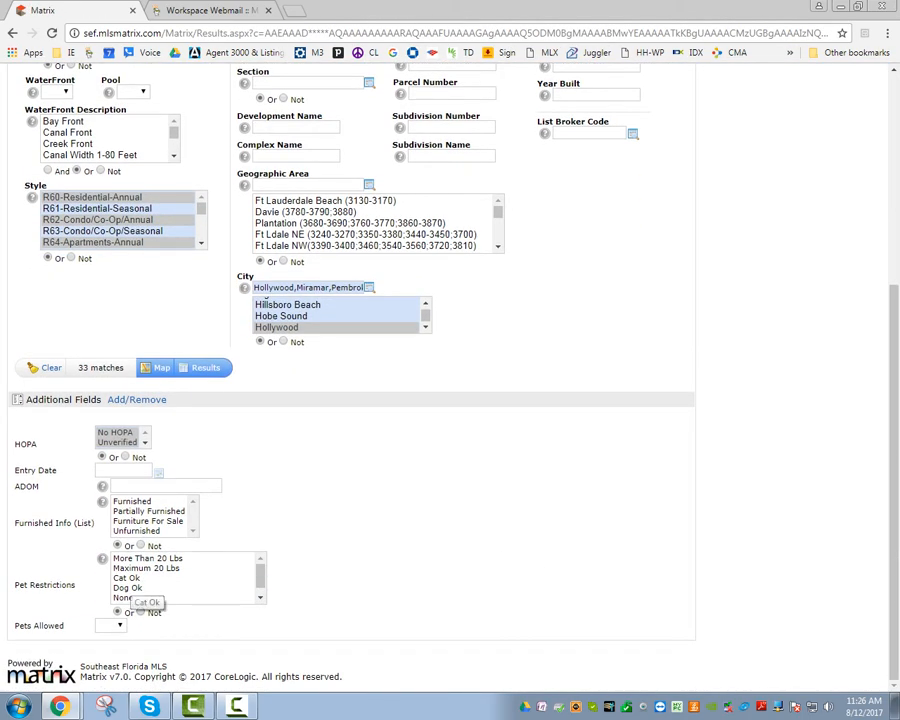
Filter to Dog Ok or Maximum 20 Lbs restrictions with Pets Allowed Yes, leaving 8 matches.
click(135, 588)
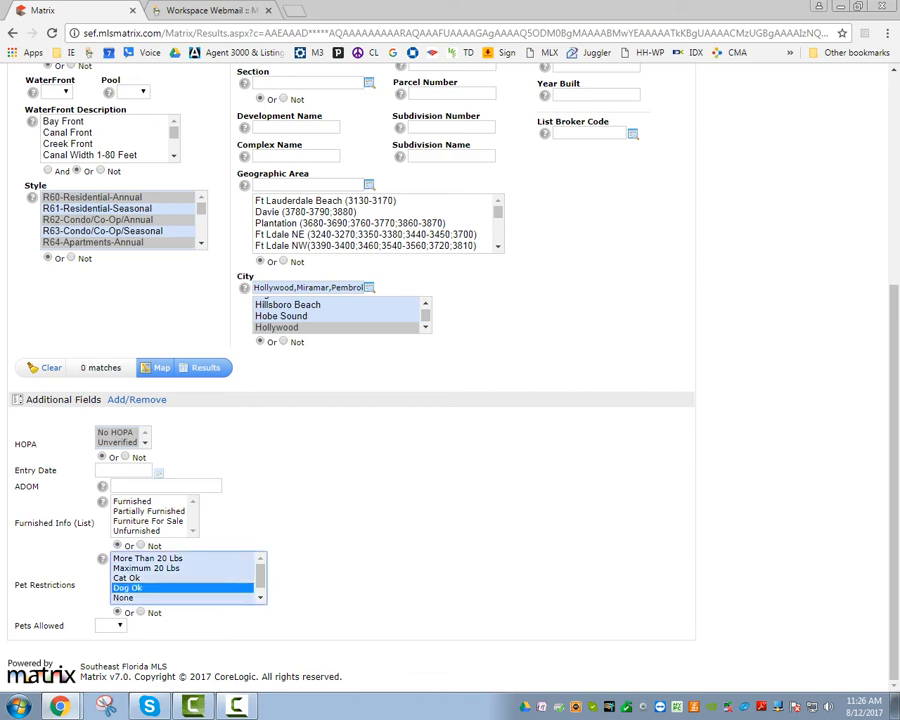
ctrl+click(147, 568)
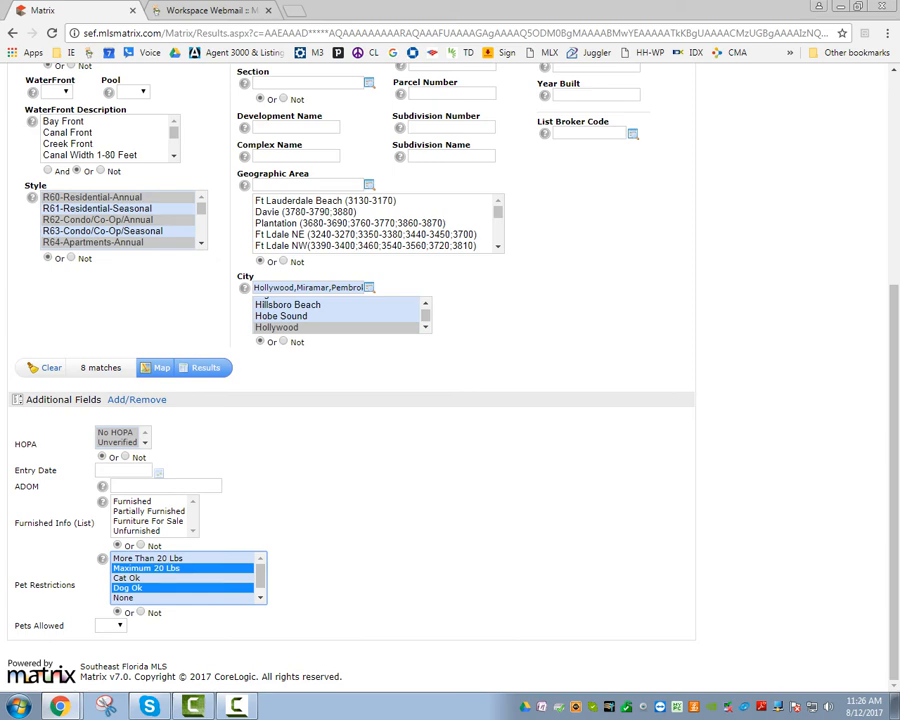
click(110, 625)
click(105, 646)
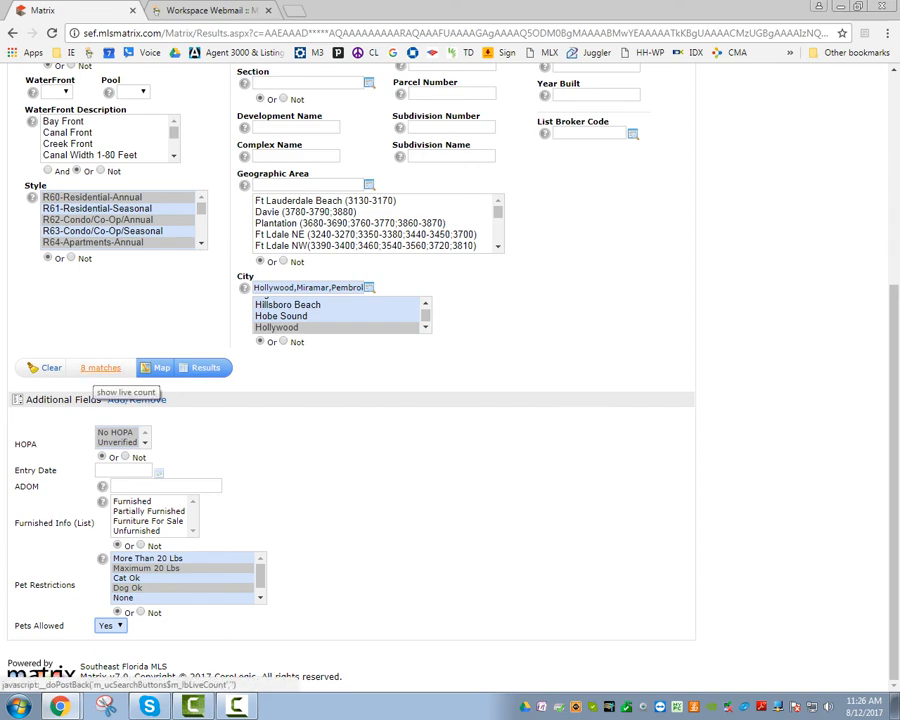
click(205, 367)
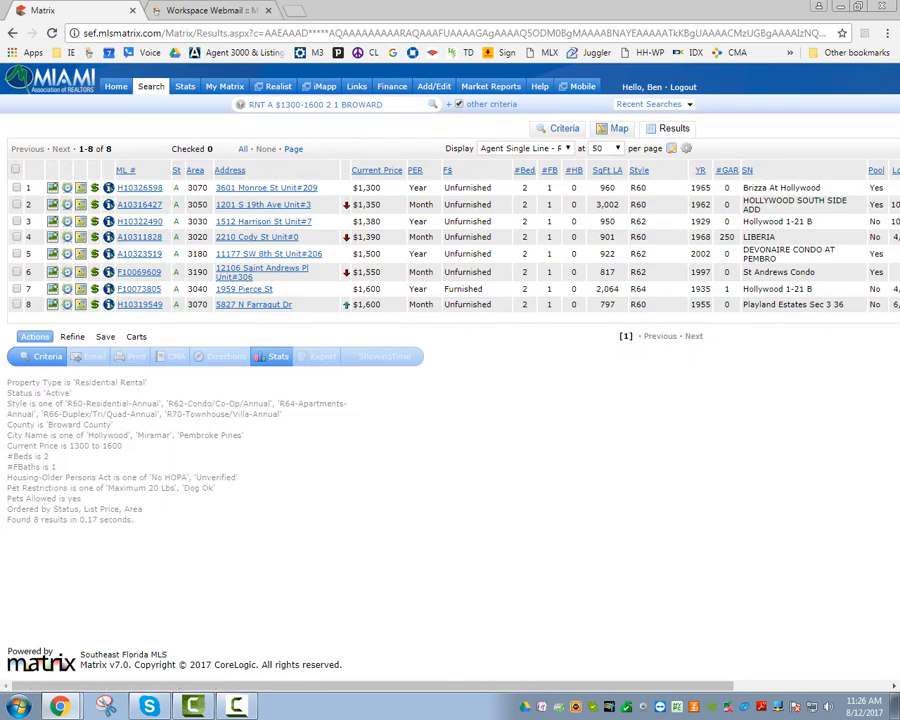
Check all 8 matching rentals and start a New Auto Email from the Save options.
drag(101, 337, 704, 337)
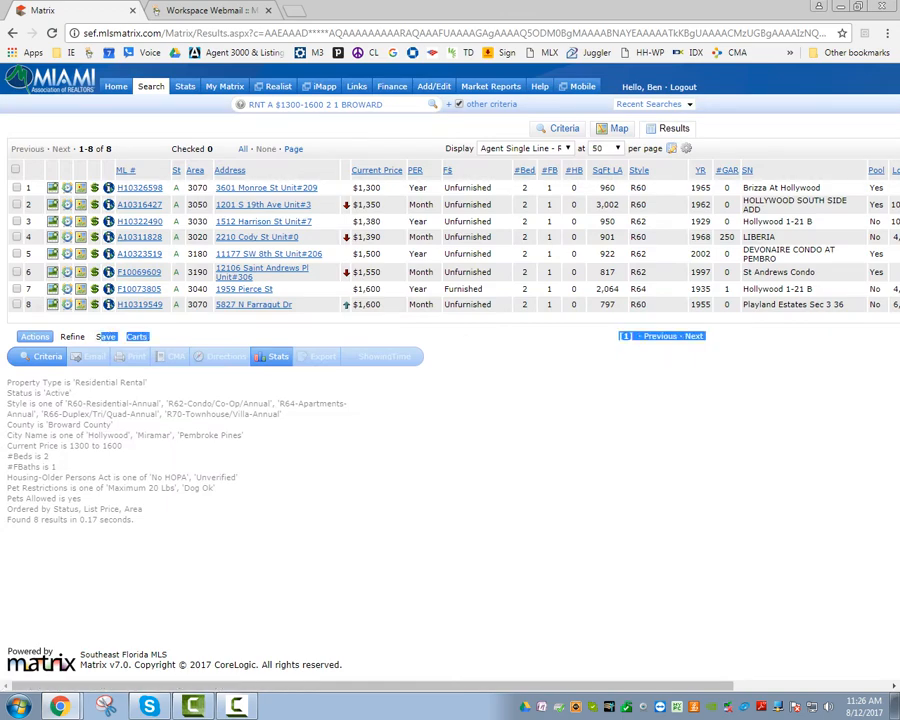
click(16, 170)
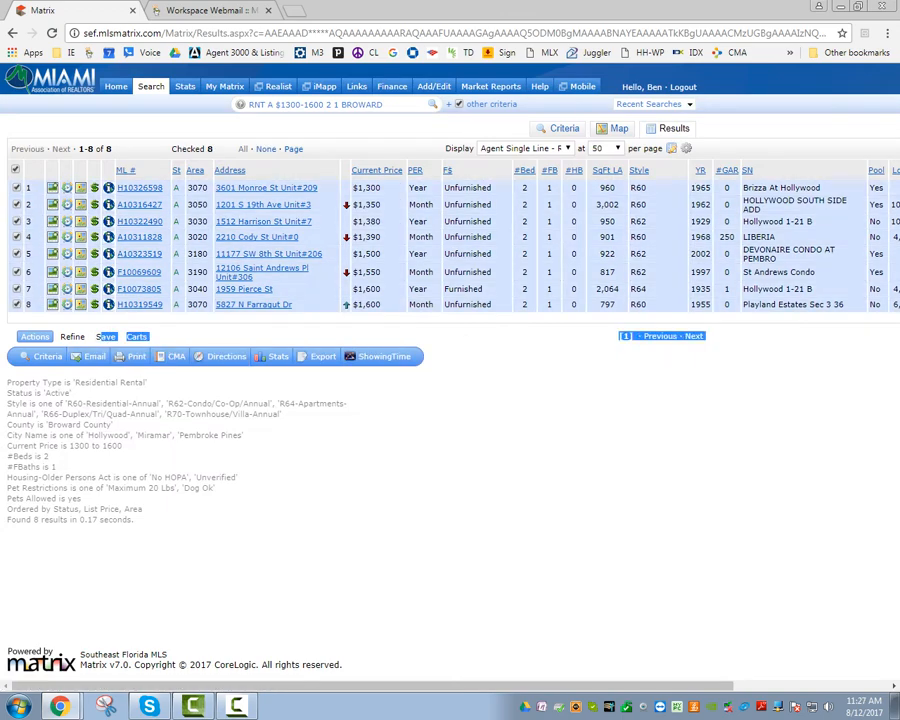
click(187, 337)
click(105, 337)
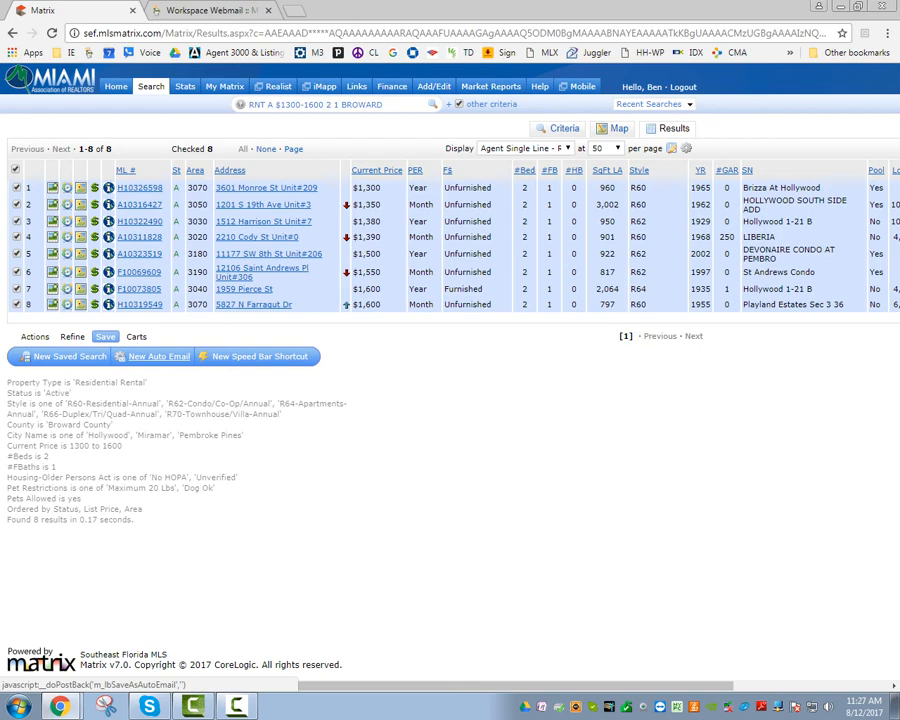
click(158, 356)
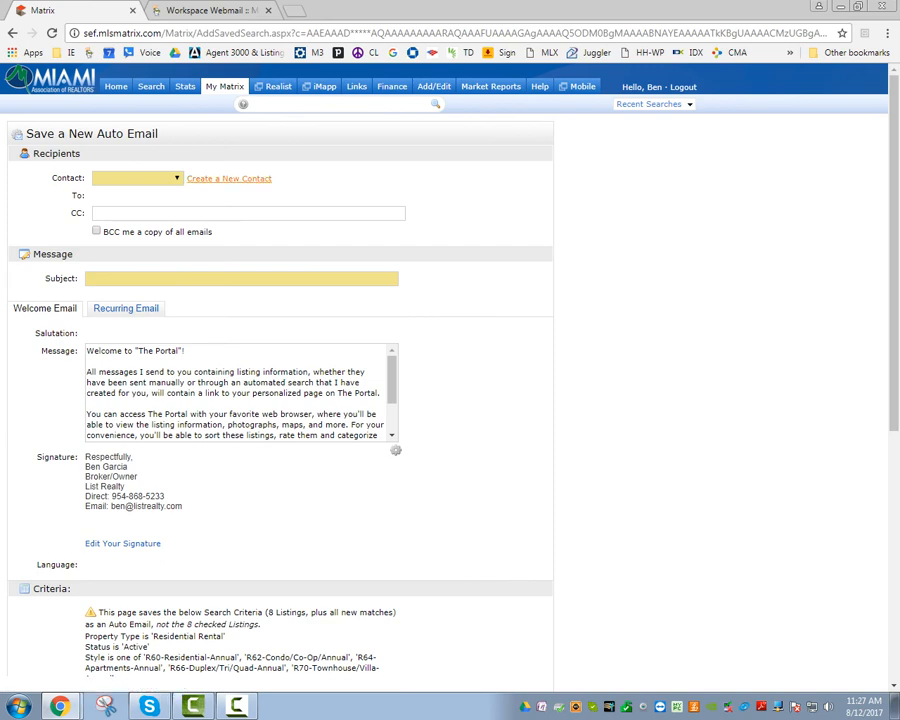
Save an ASAP auto email to the chosen contact with subject 'new properties with dog allowed'.
click(137, 178)
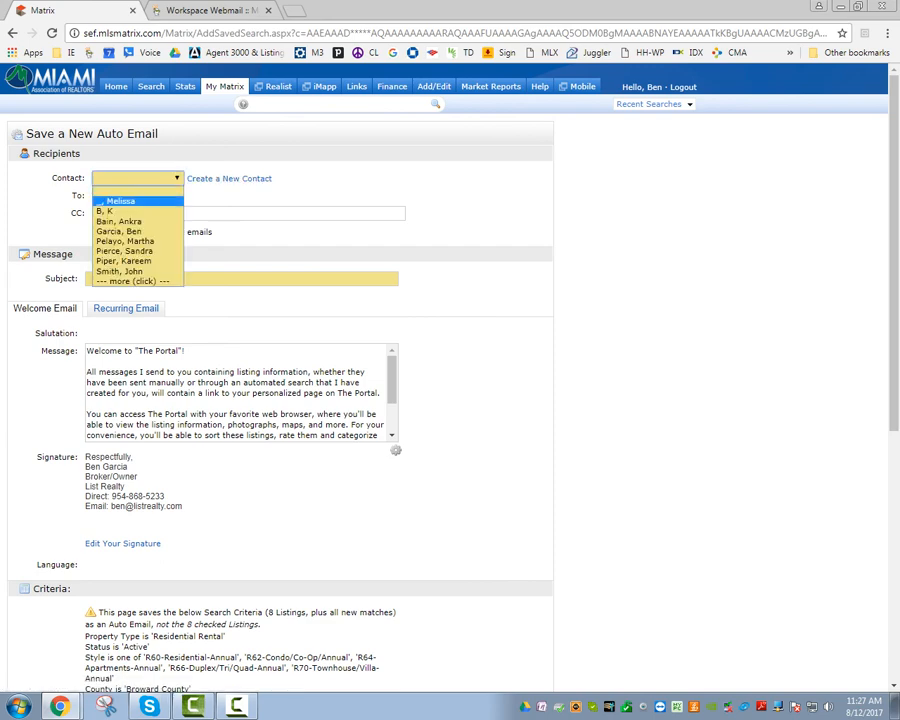
click(118, 231)
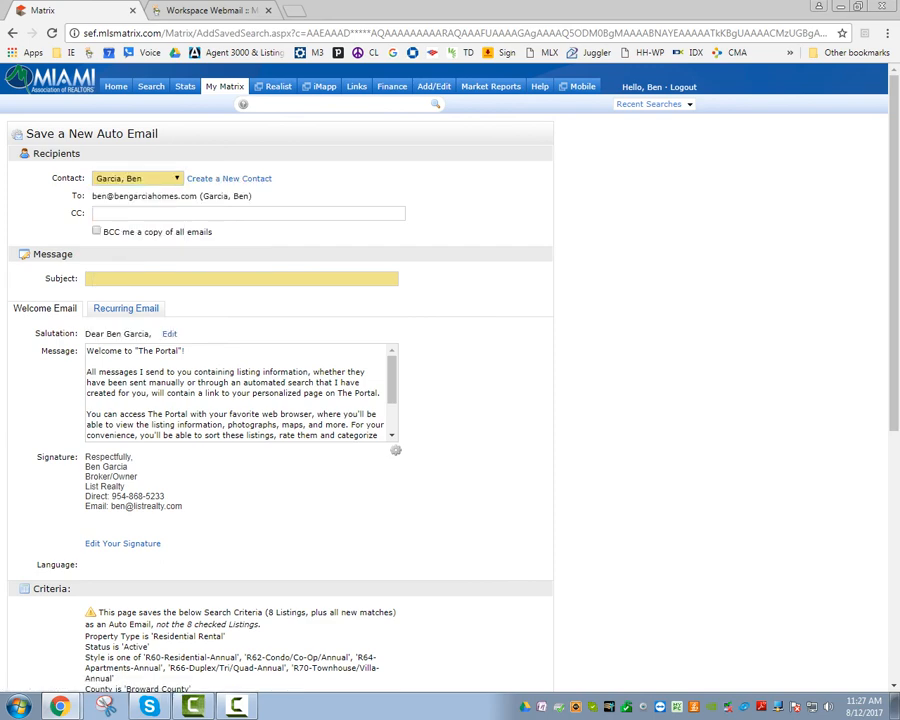
click(165, 279)
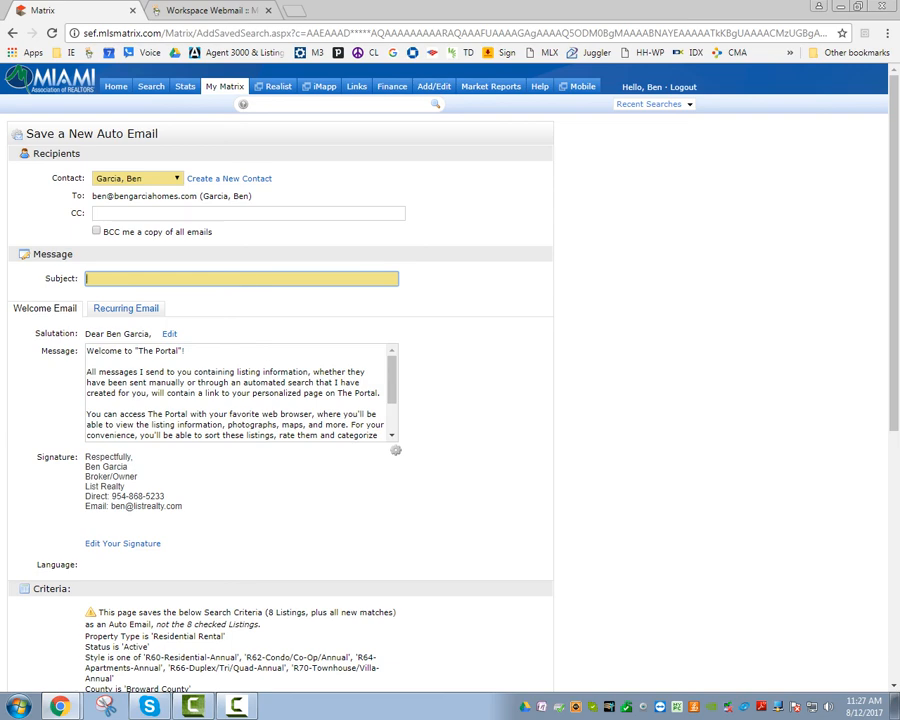
text(new prop)
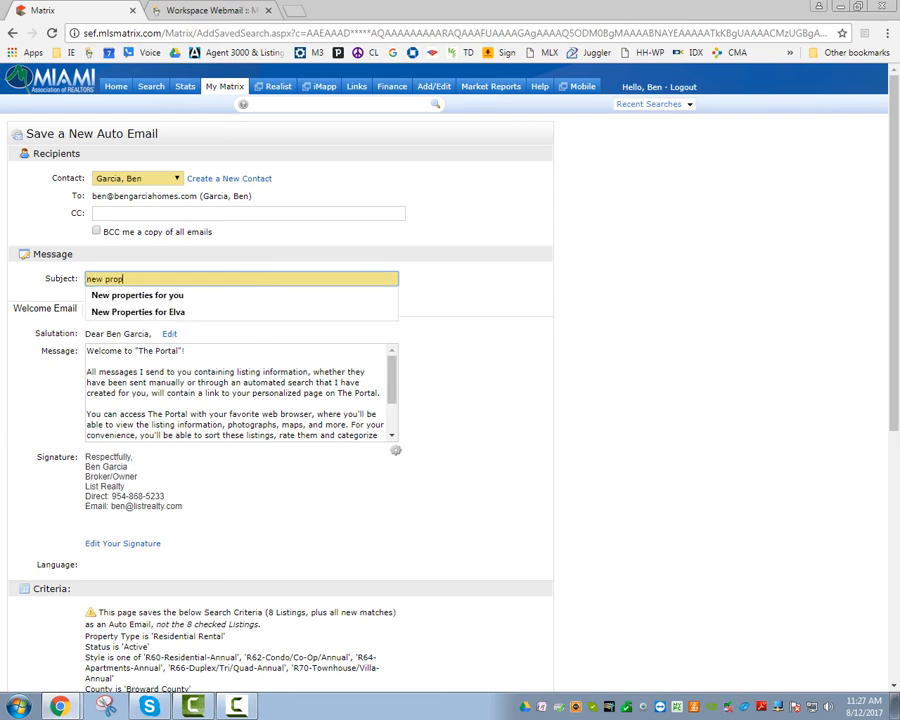
text(erties with )
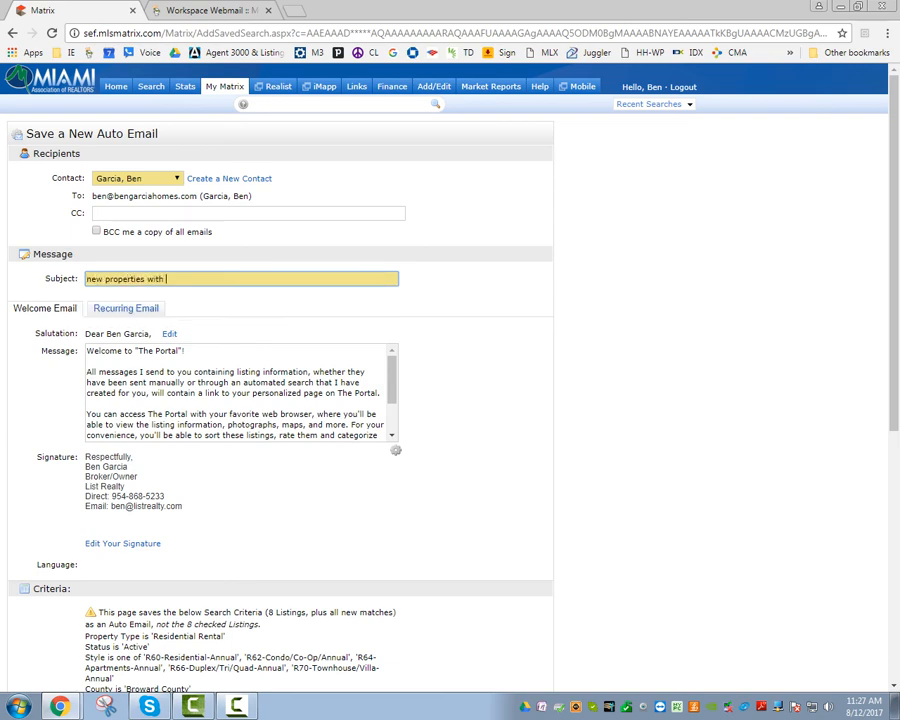
text(dog allowed)
scroll(450, 380, down, 5)
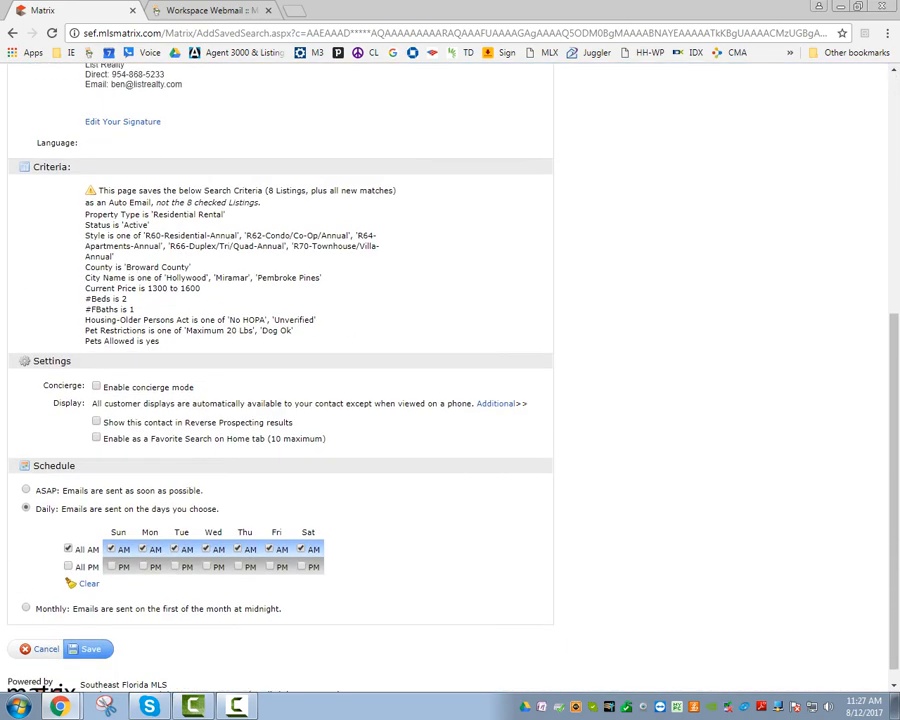
click(26, 471)
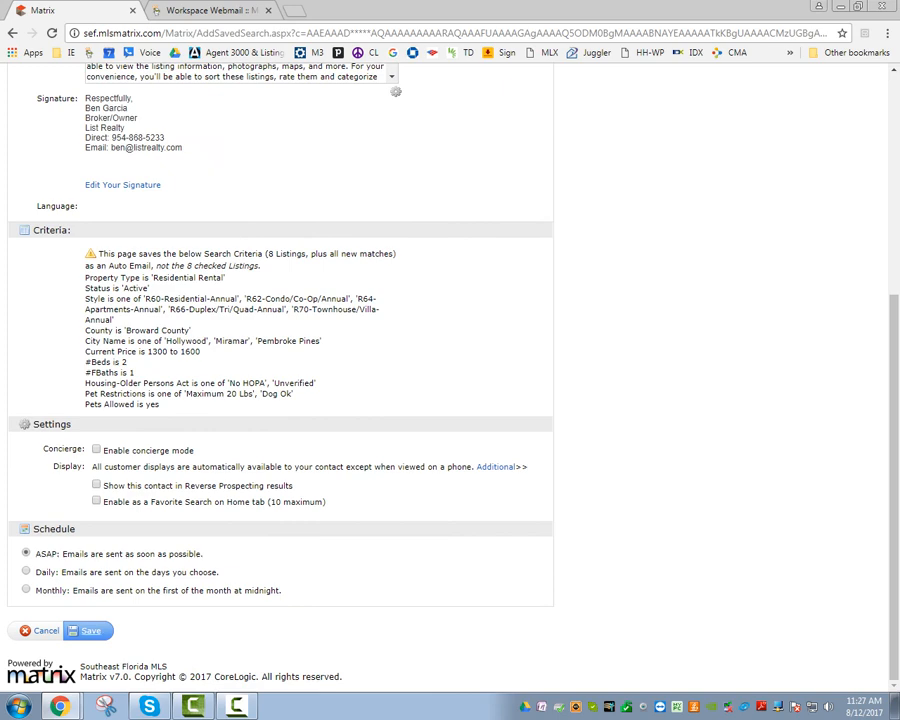
click(90, 630)
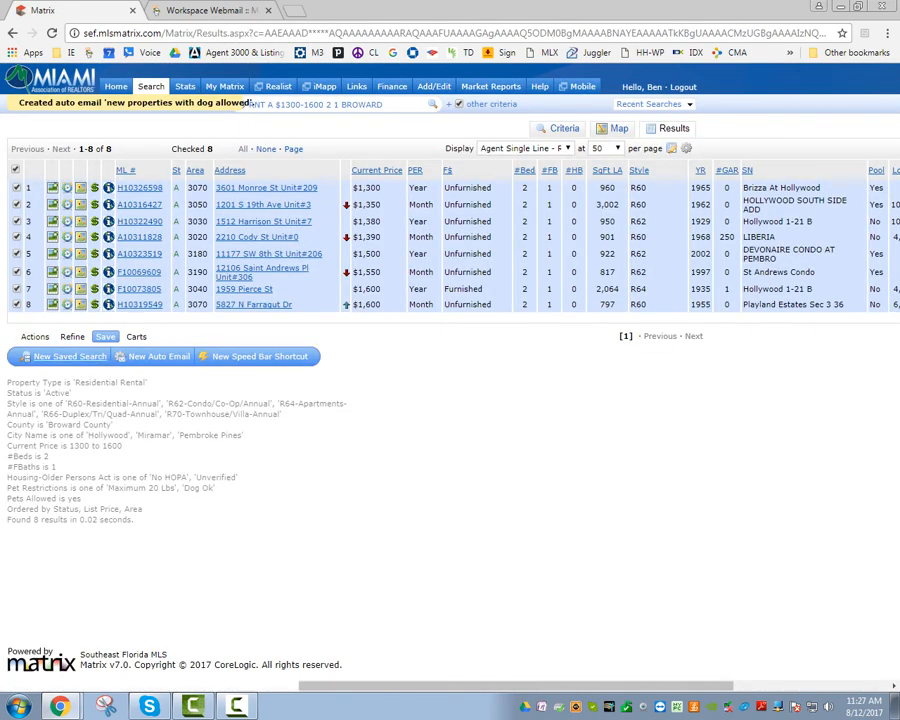
Reopen the Criteria form from Actions and scroll down to the Additional Fields.
click(34, 336)
click(44, 356)
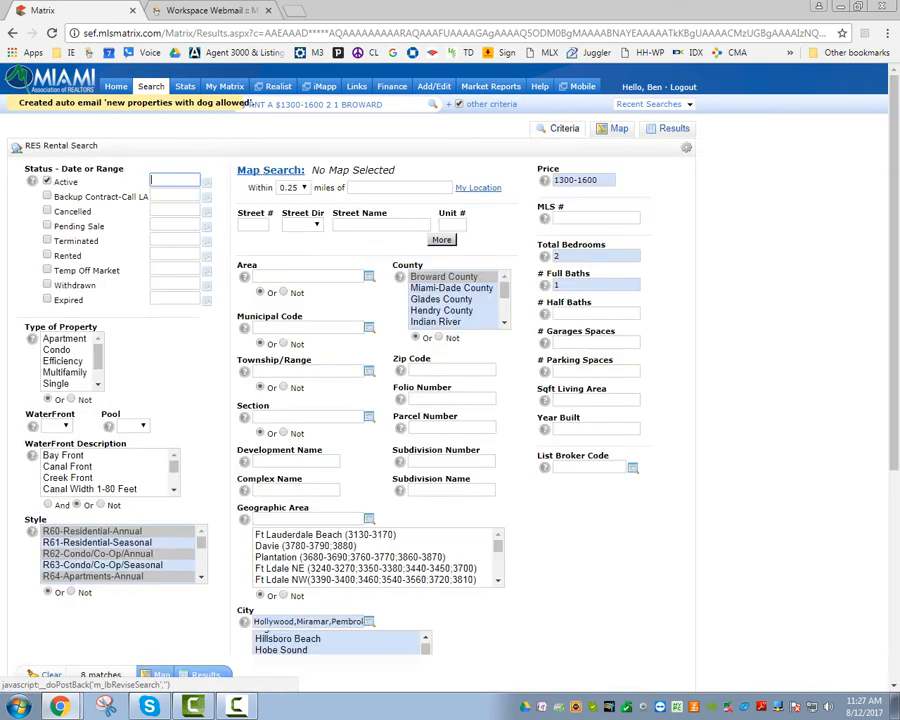
scroll(450, 400, down, 5)
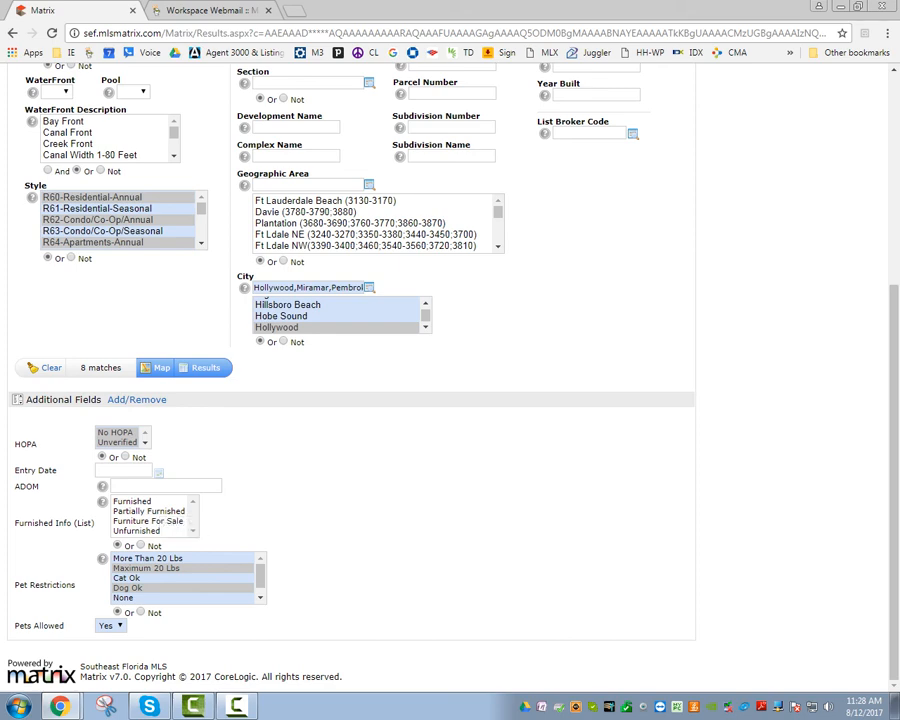
Add Davie and Dania Beach to the selected cities.
scroll(350, 380, up, 2)
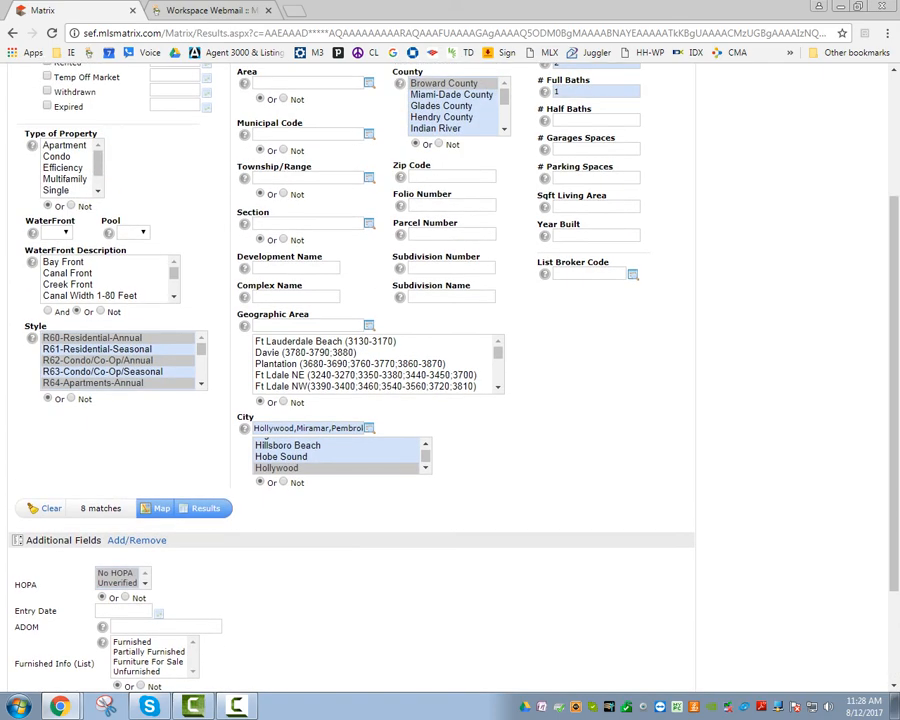
scroll(350, 380, down, 2)
scroll(350, 380, up, 1)
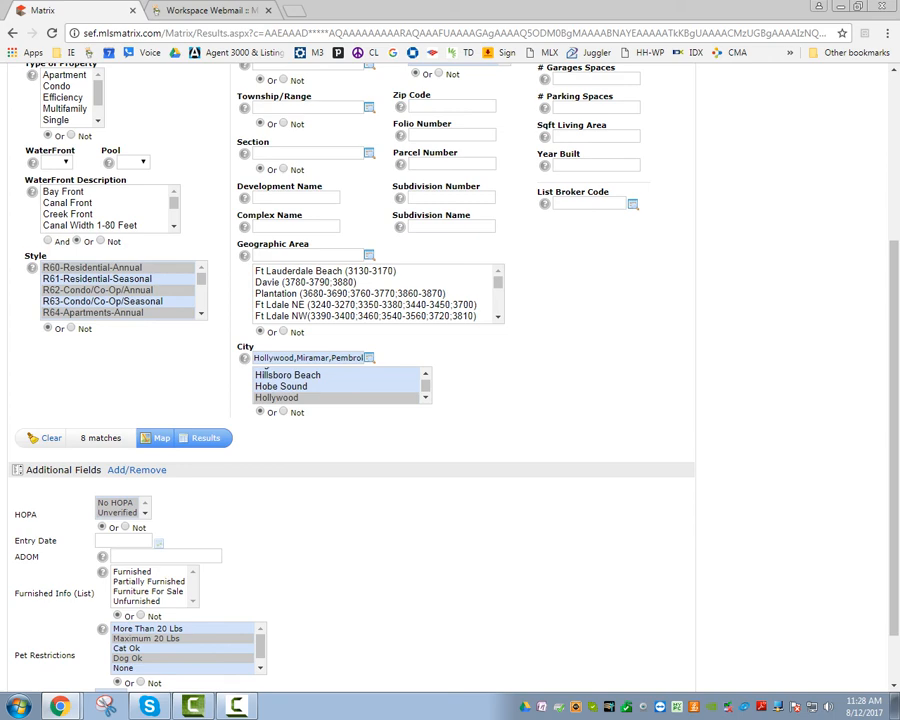
scroll(350, 380, up, 1)
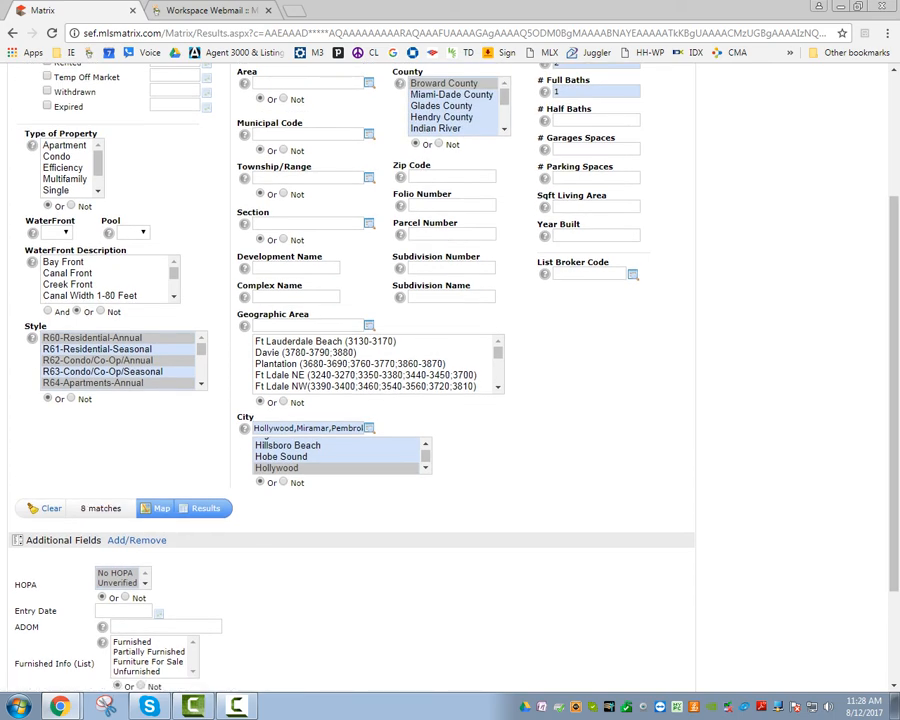
scroll(341, 456, up, 5)
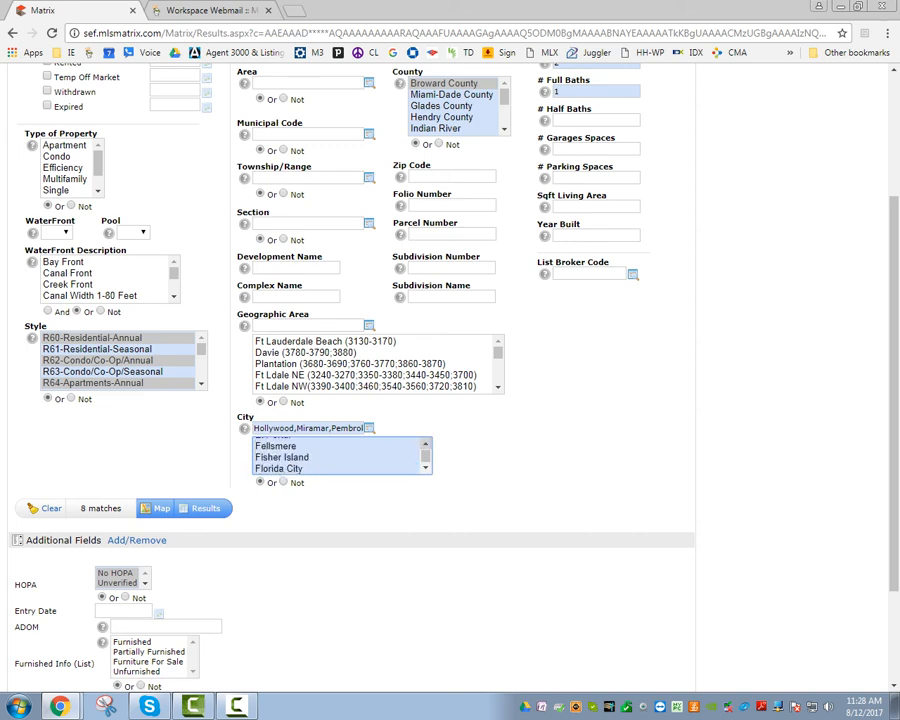
scroll(300, 465, up, 5)
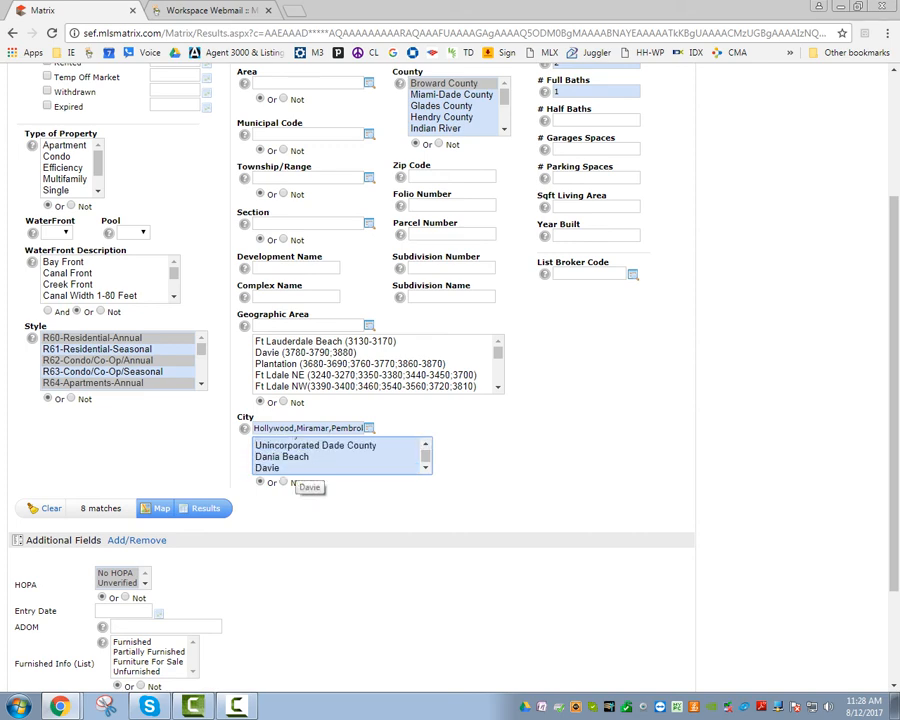
click(295, 466)
ctrl+click(282, 456)
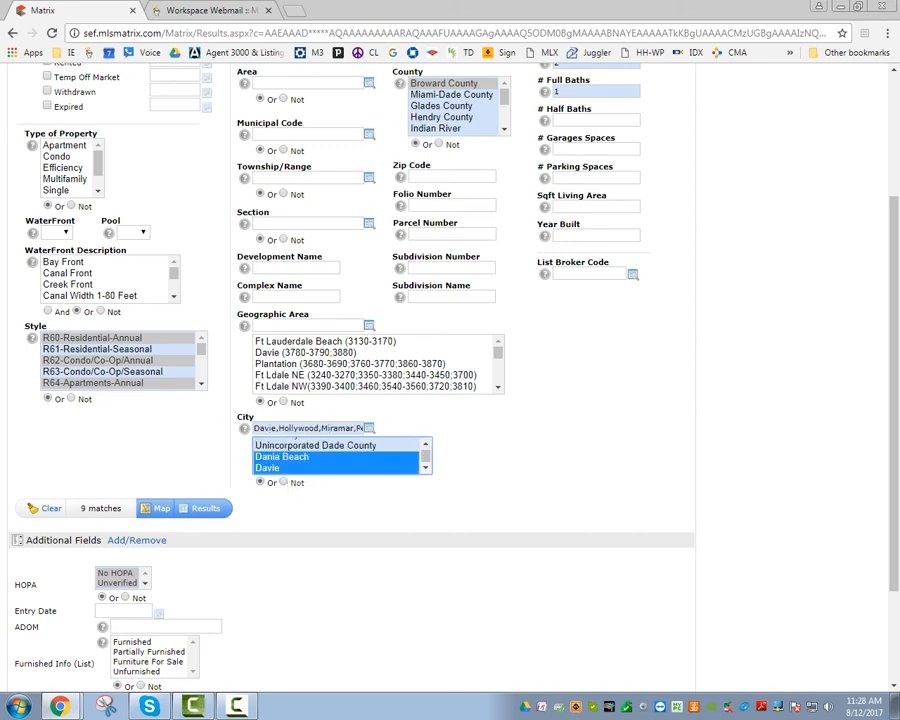
Add Cooper City and Plantation to the cities, raising the matches to 11.
scroll(342, 455, down, 1)
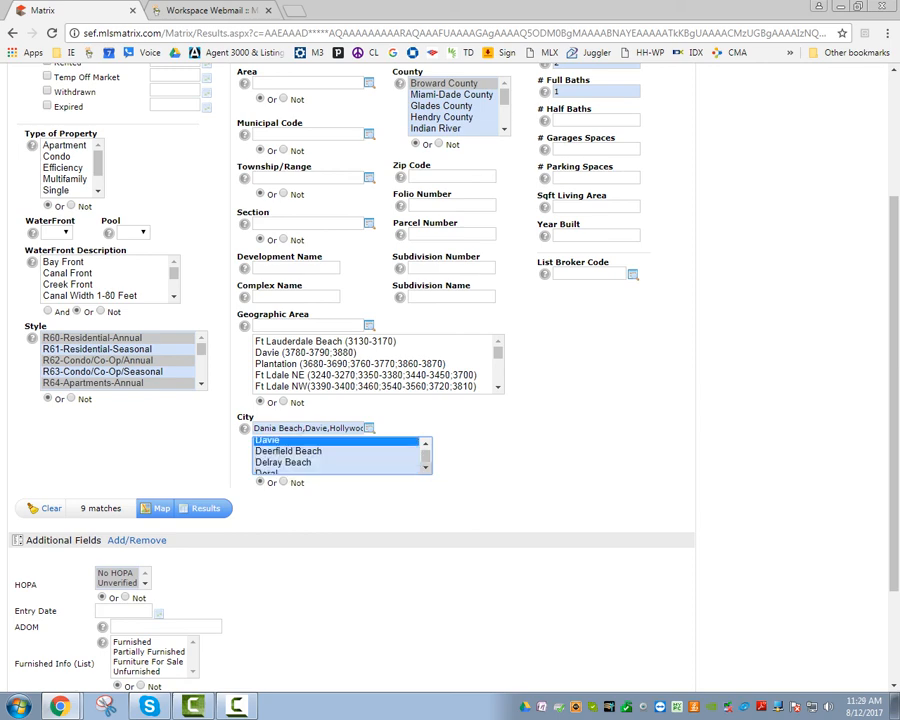
scroll(340, 455, down, 1)
scroll(340, 455, up, 3)
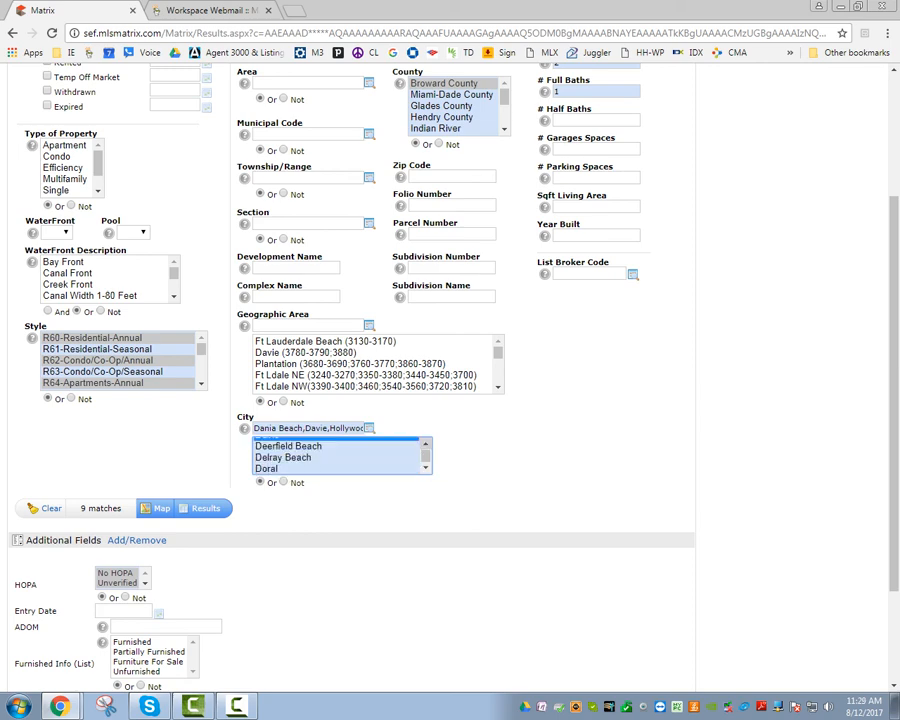
scroll(340, 455, up, 1)
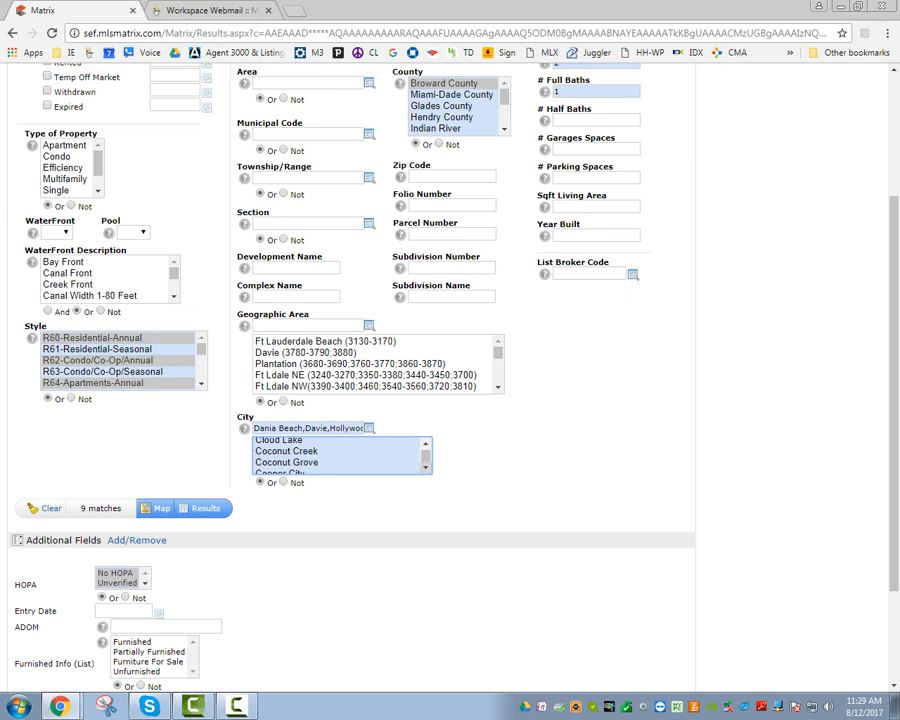
ctrl+click(325, 446)
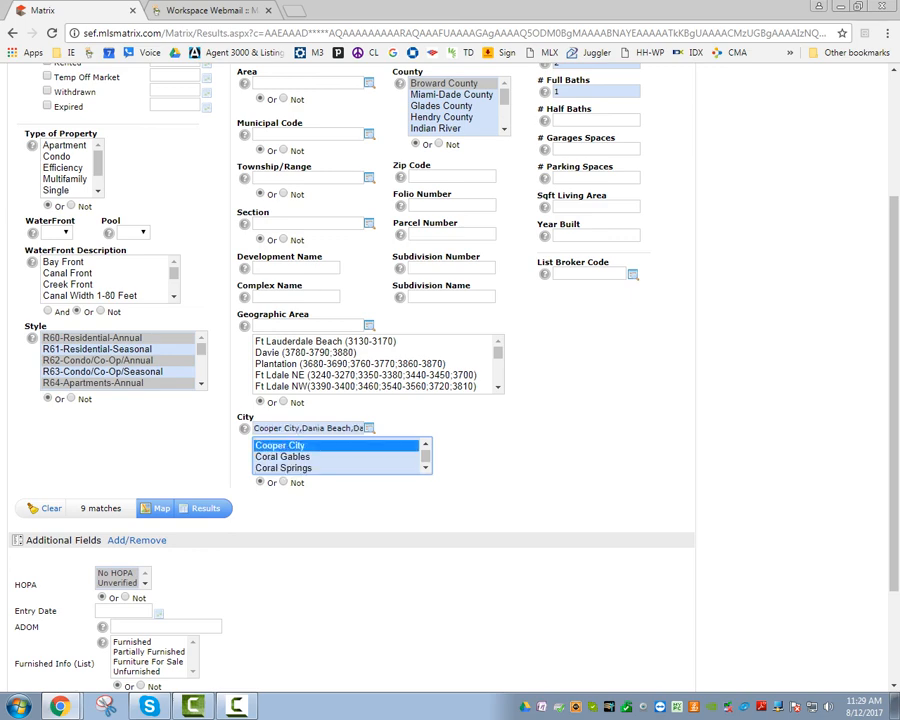
click(426, 444)
click(426, 467)
scroll(340, 455, down, 8)
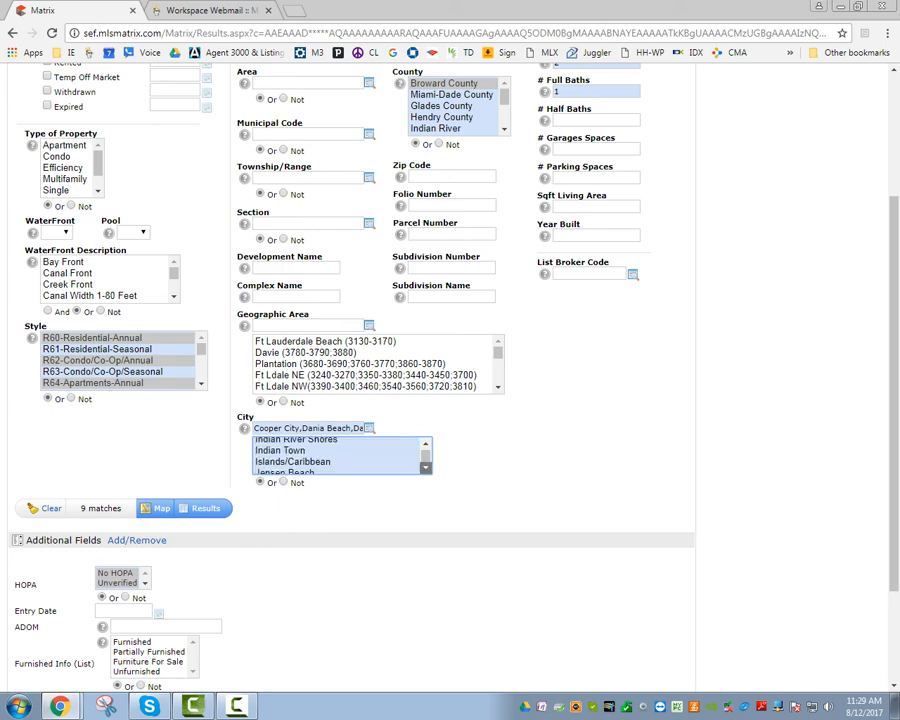
scroll(340, 455, down, 8)
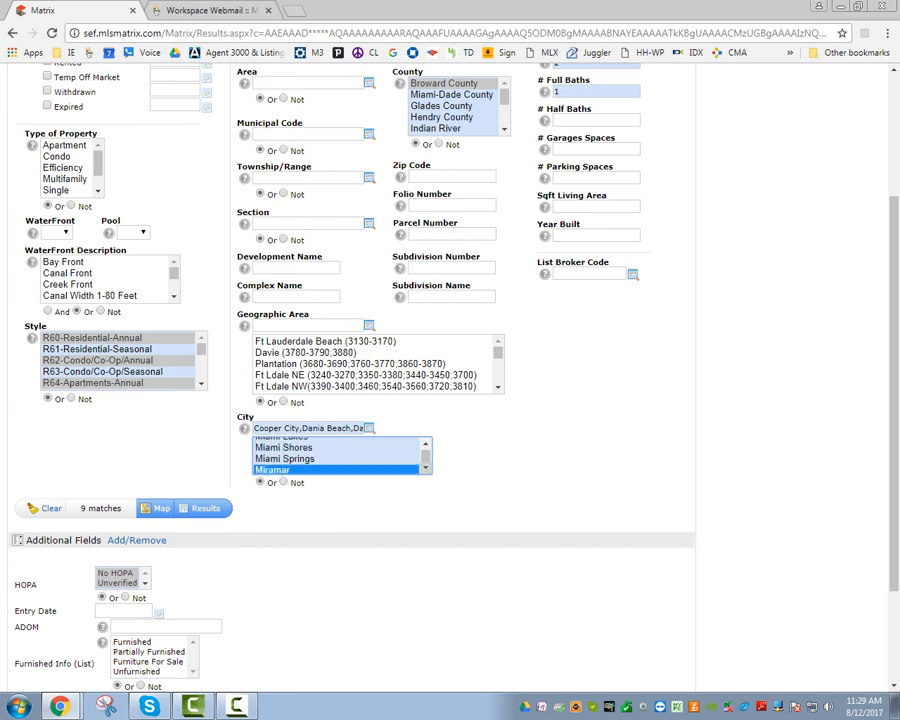
scroll(340, 455, down, 6)
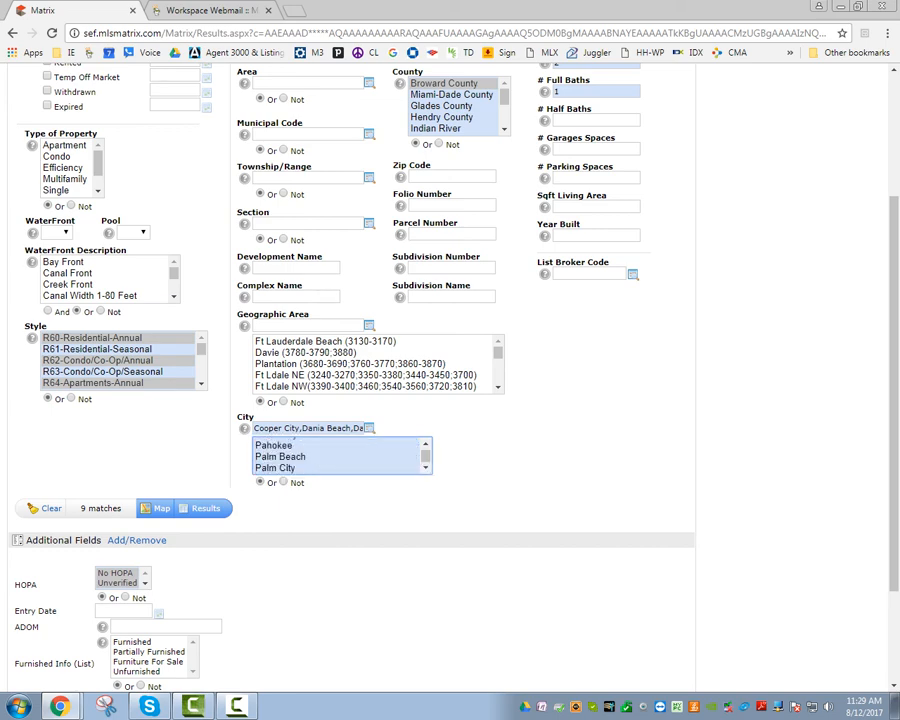
click(426, 467)
click(426, 467)
click(426, 467)
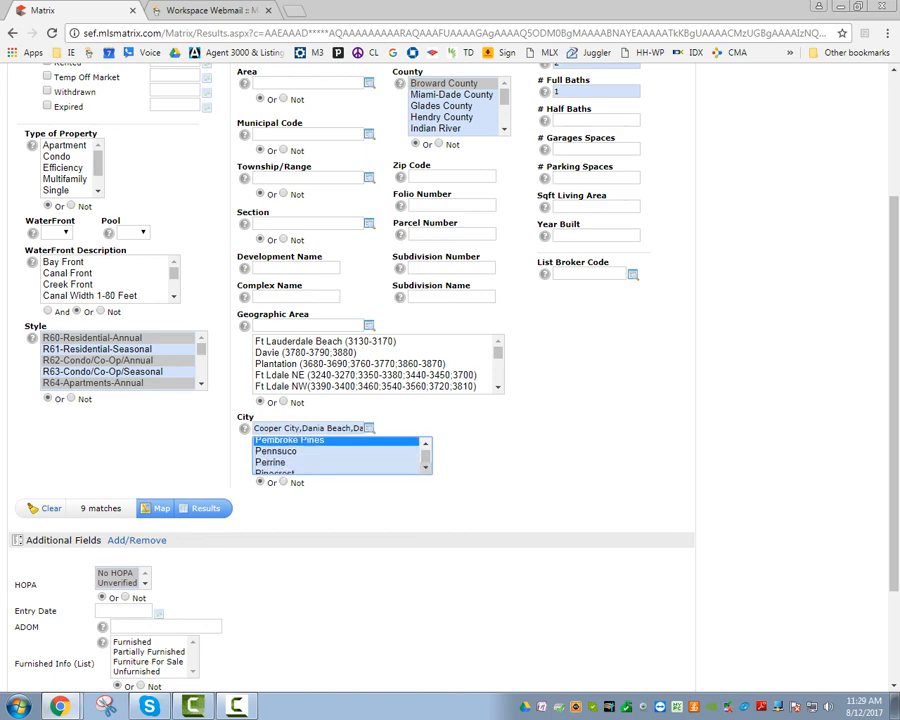
click(426, 467)
ctrl+click(290, 457)
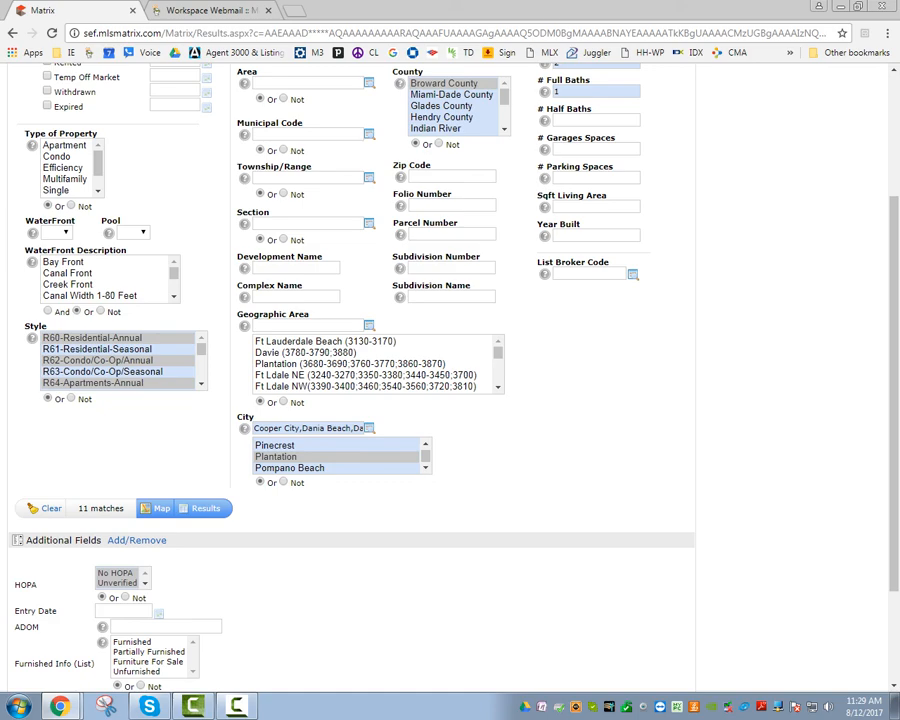
scroll(450, 380, up, 5)
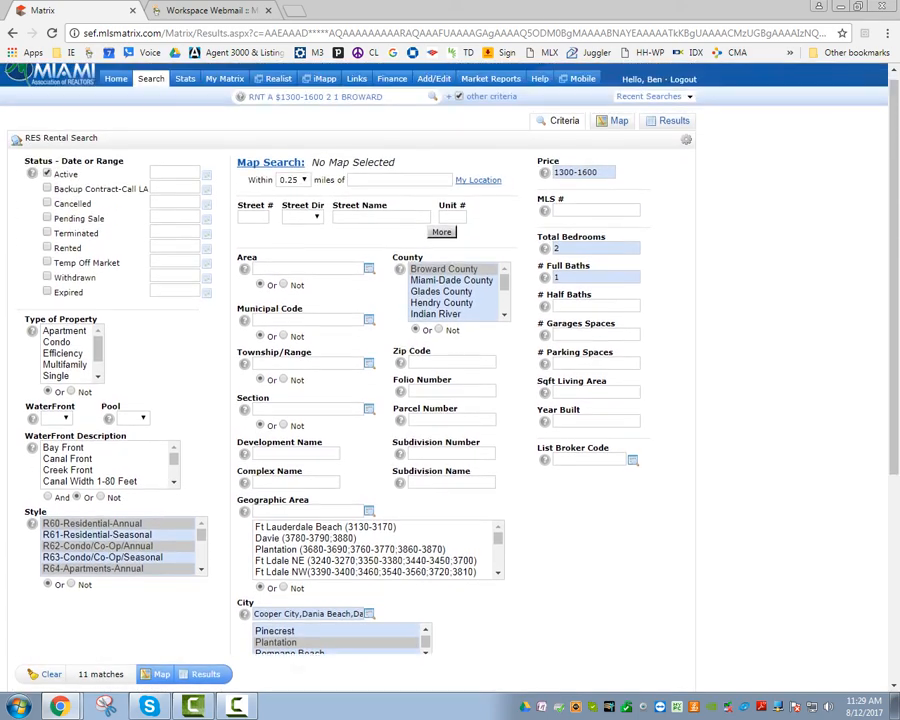
click(558, 179)
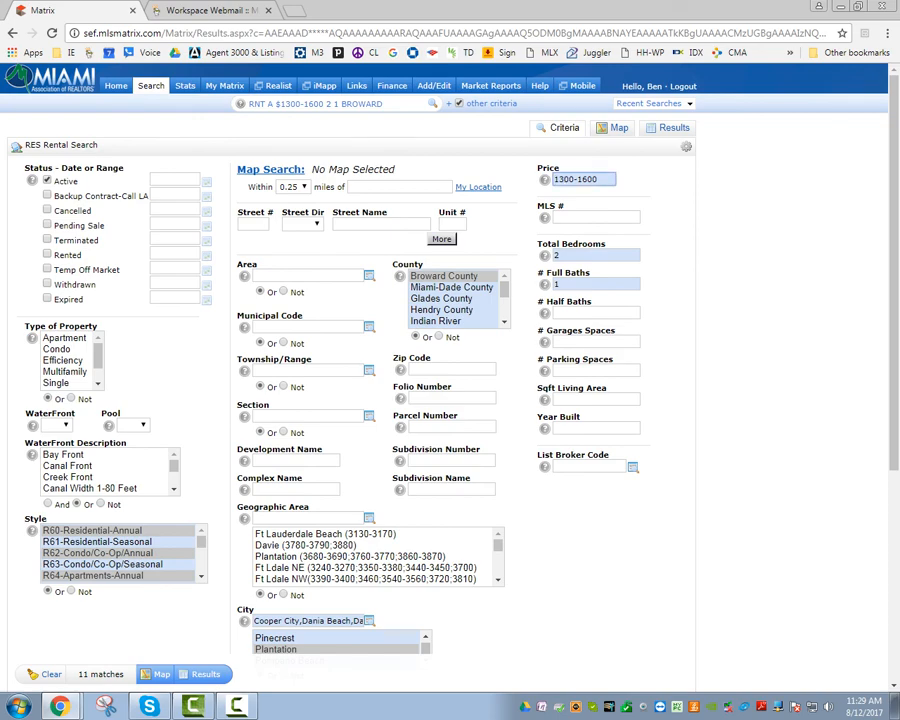
key(BackSpace)
text(2)
scroll(450, 380, down, 2)
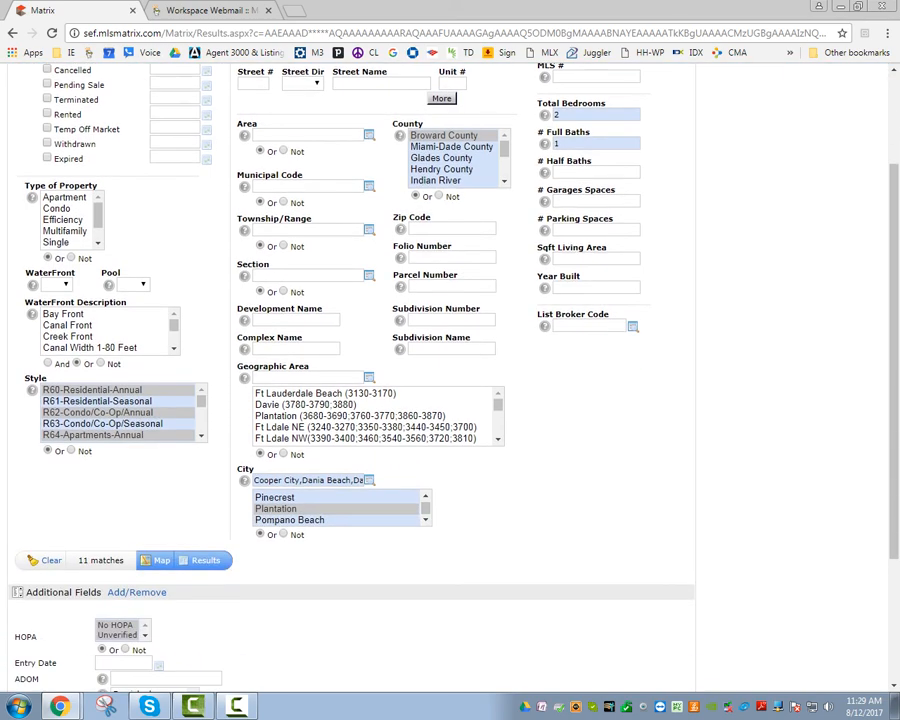
scroll(450, 380, up, 2)
click(587, 180)
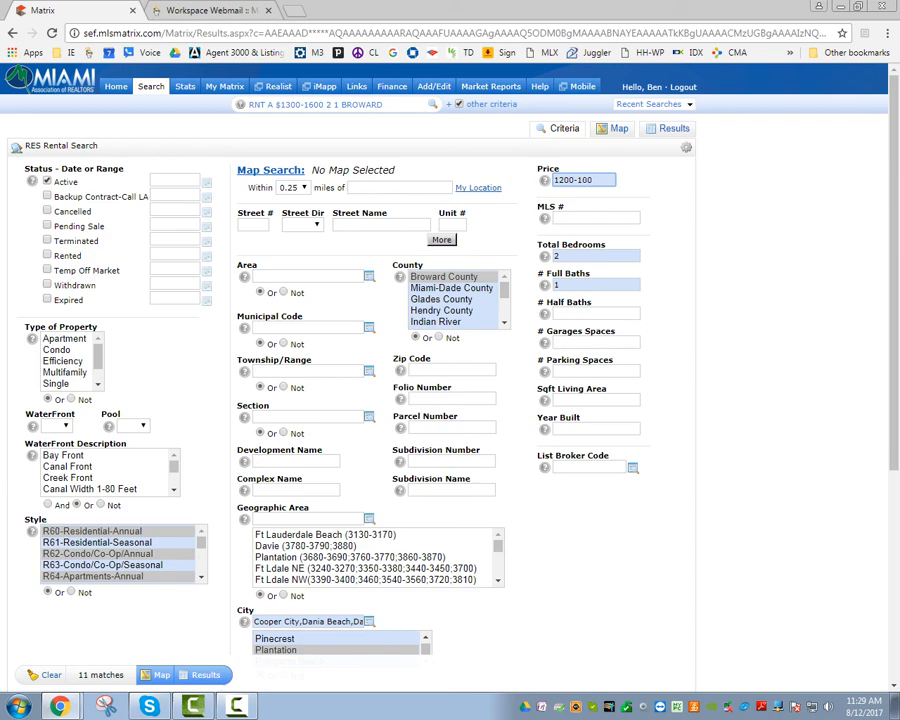
key(BackSpace)
text(7)
key(Return)
click(596, 218)
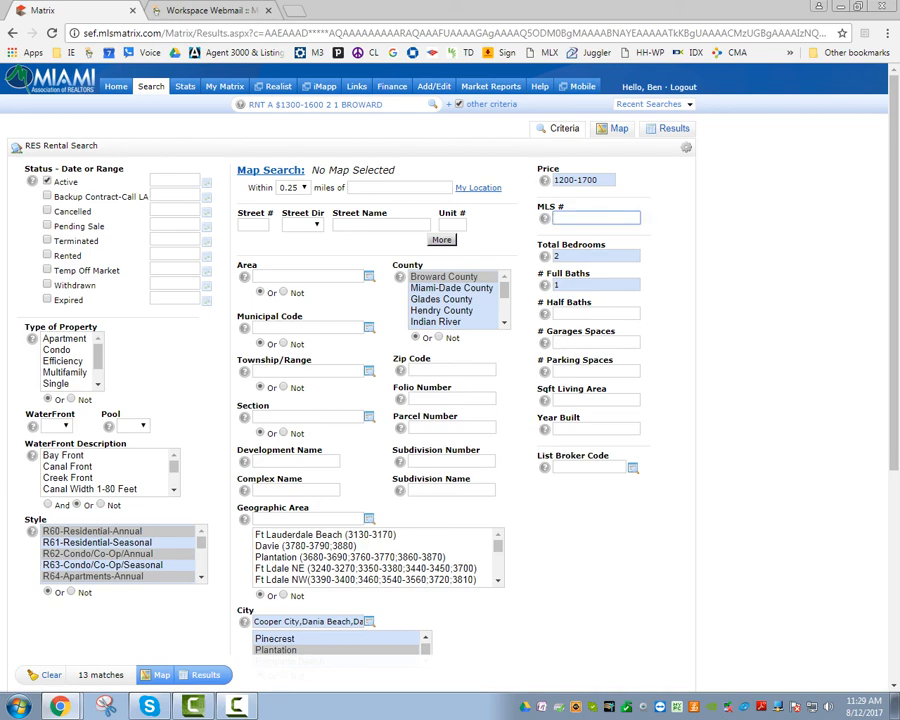
click(583, 180)
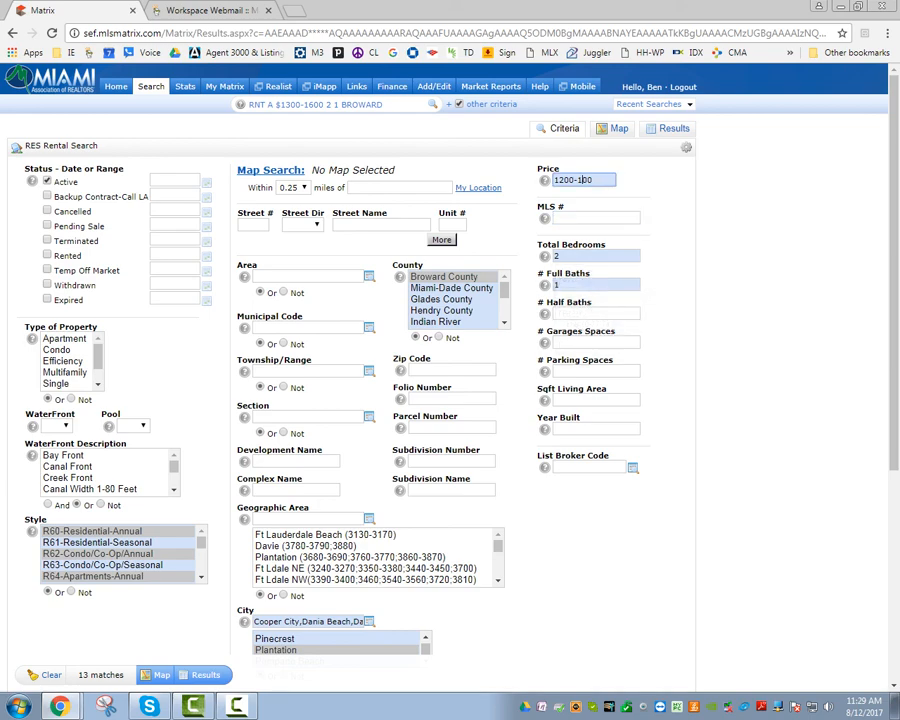
key(BackSpace)
text(6)
key(BackSpace)
key(BackSpace)
text(13)
key(Return)
scroll(450, 380, down, 3)
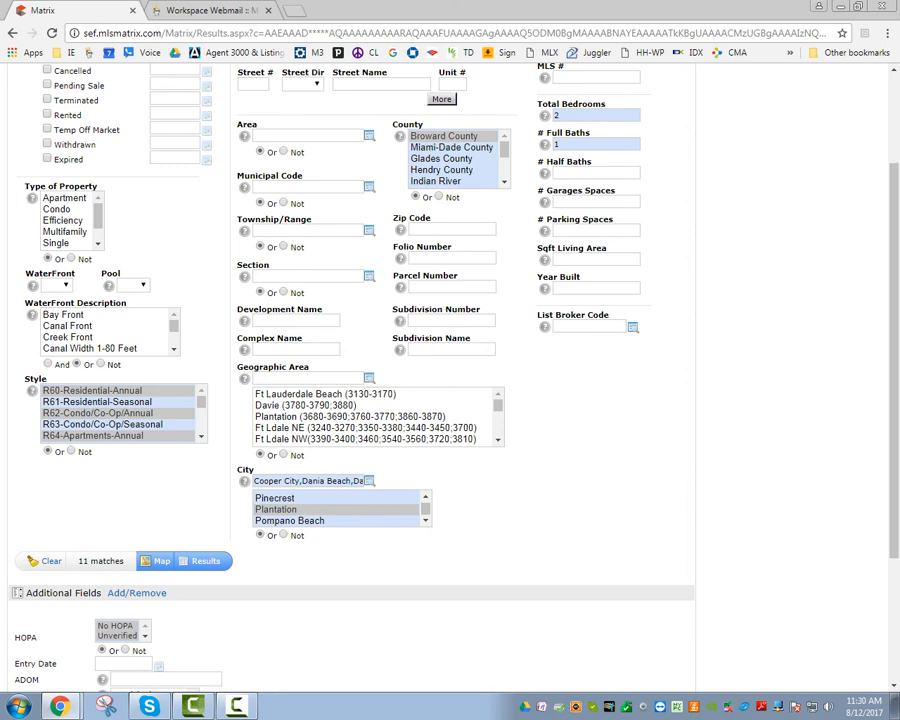
scroll(450, 380, down, 4)
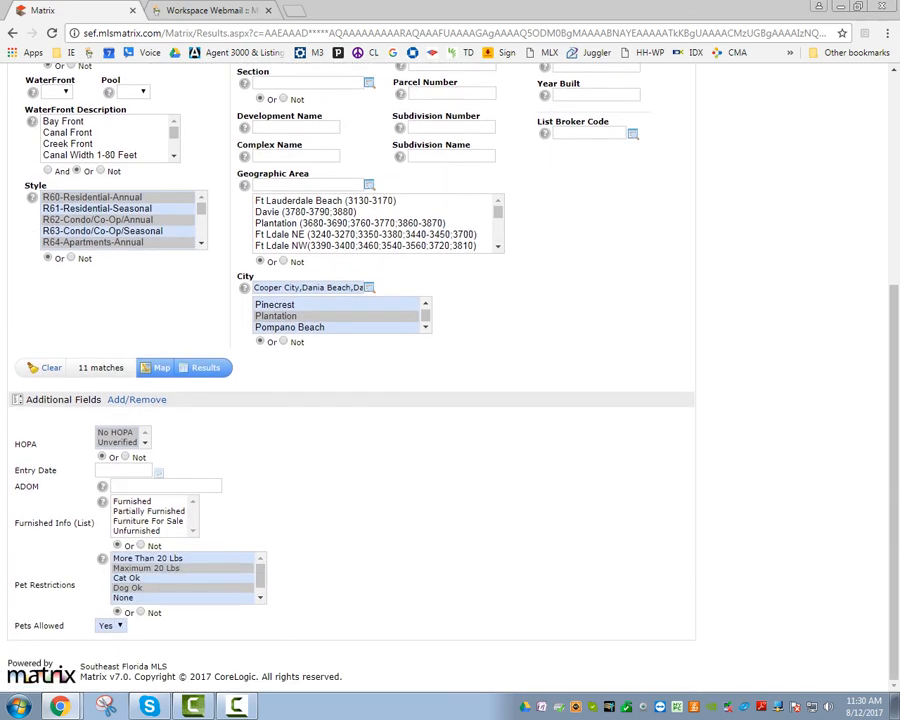
scroll(450, 380, up, 7)
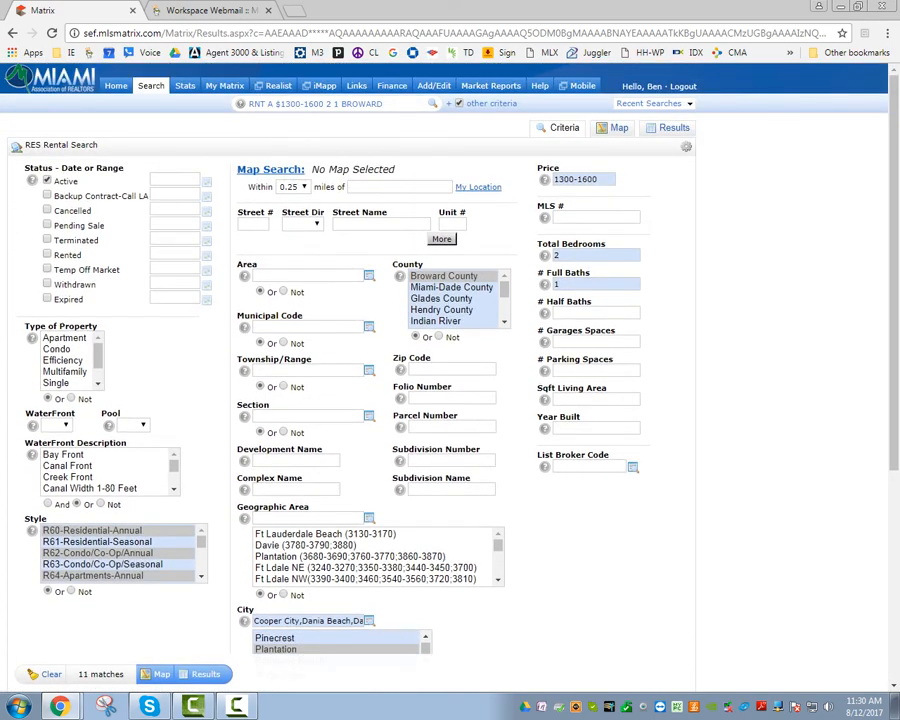